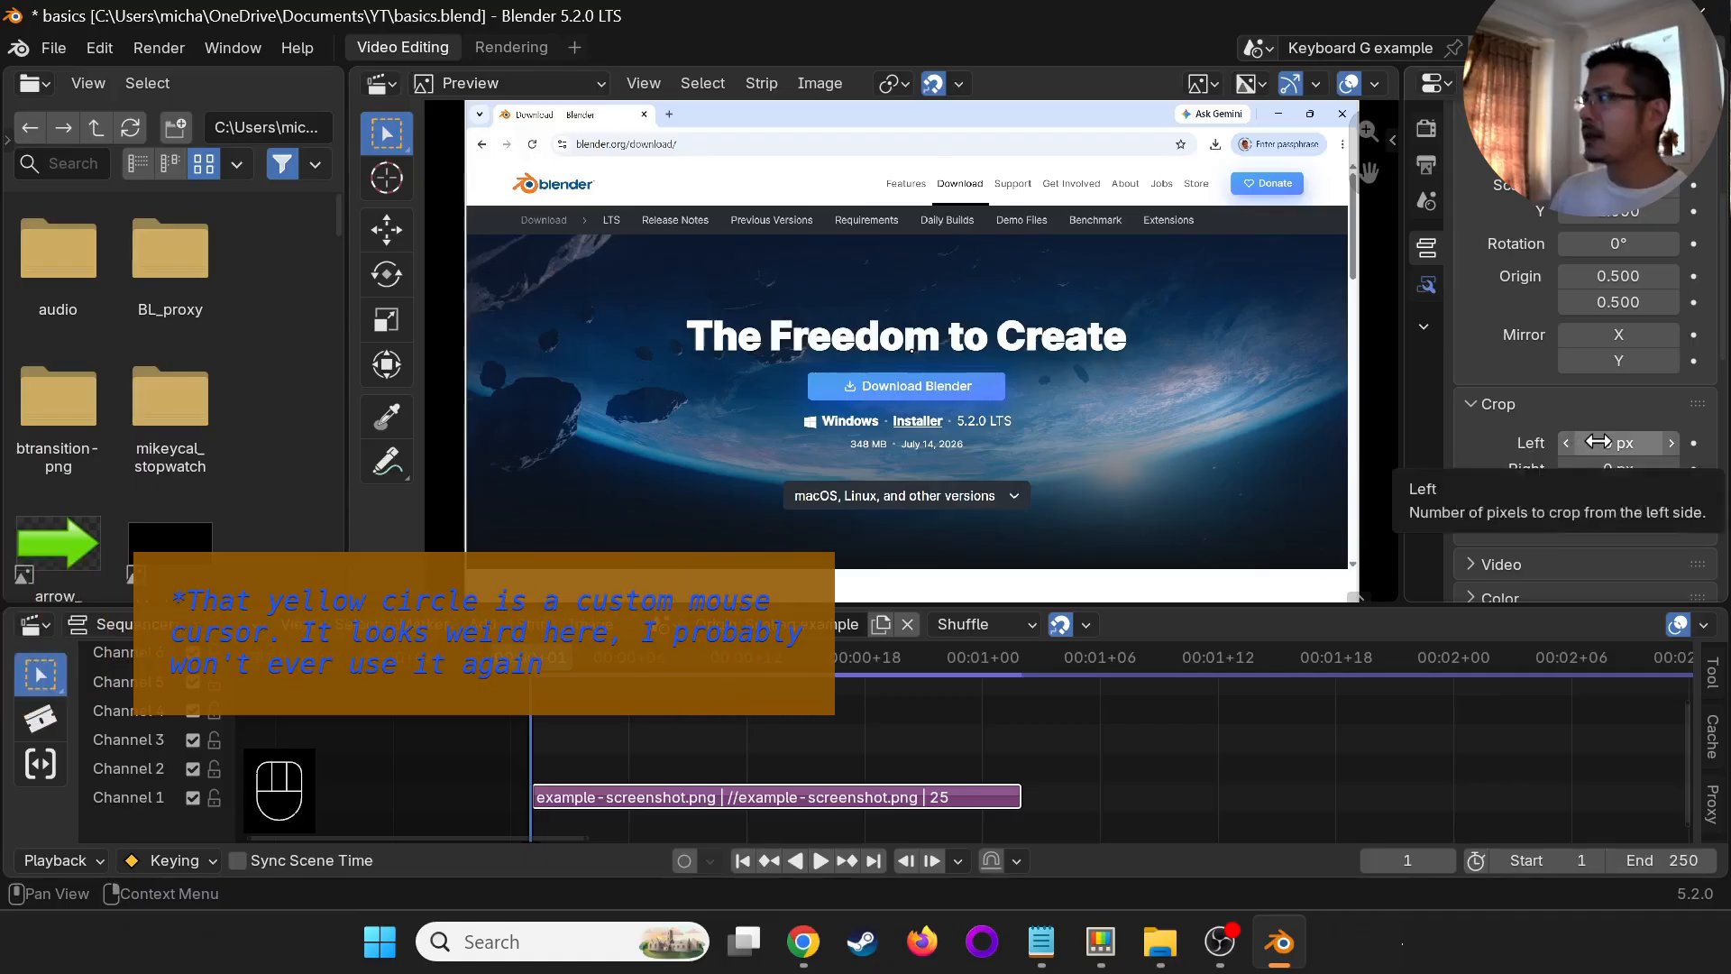
- Crop the example-screenshot.png strip to the Blender logo: 76 px left, 1594 px right, 134 px top, 852 px bottom
{"action": "left_click_drag", "start_coordinate": [1598, 441], "coordinate": [354, 506]}
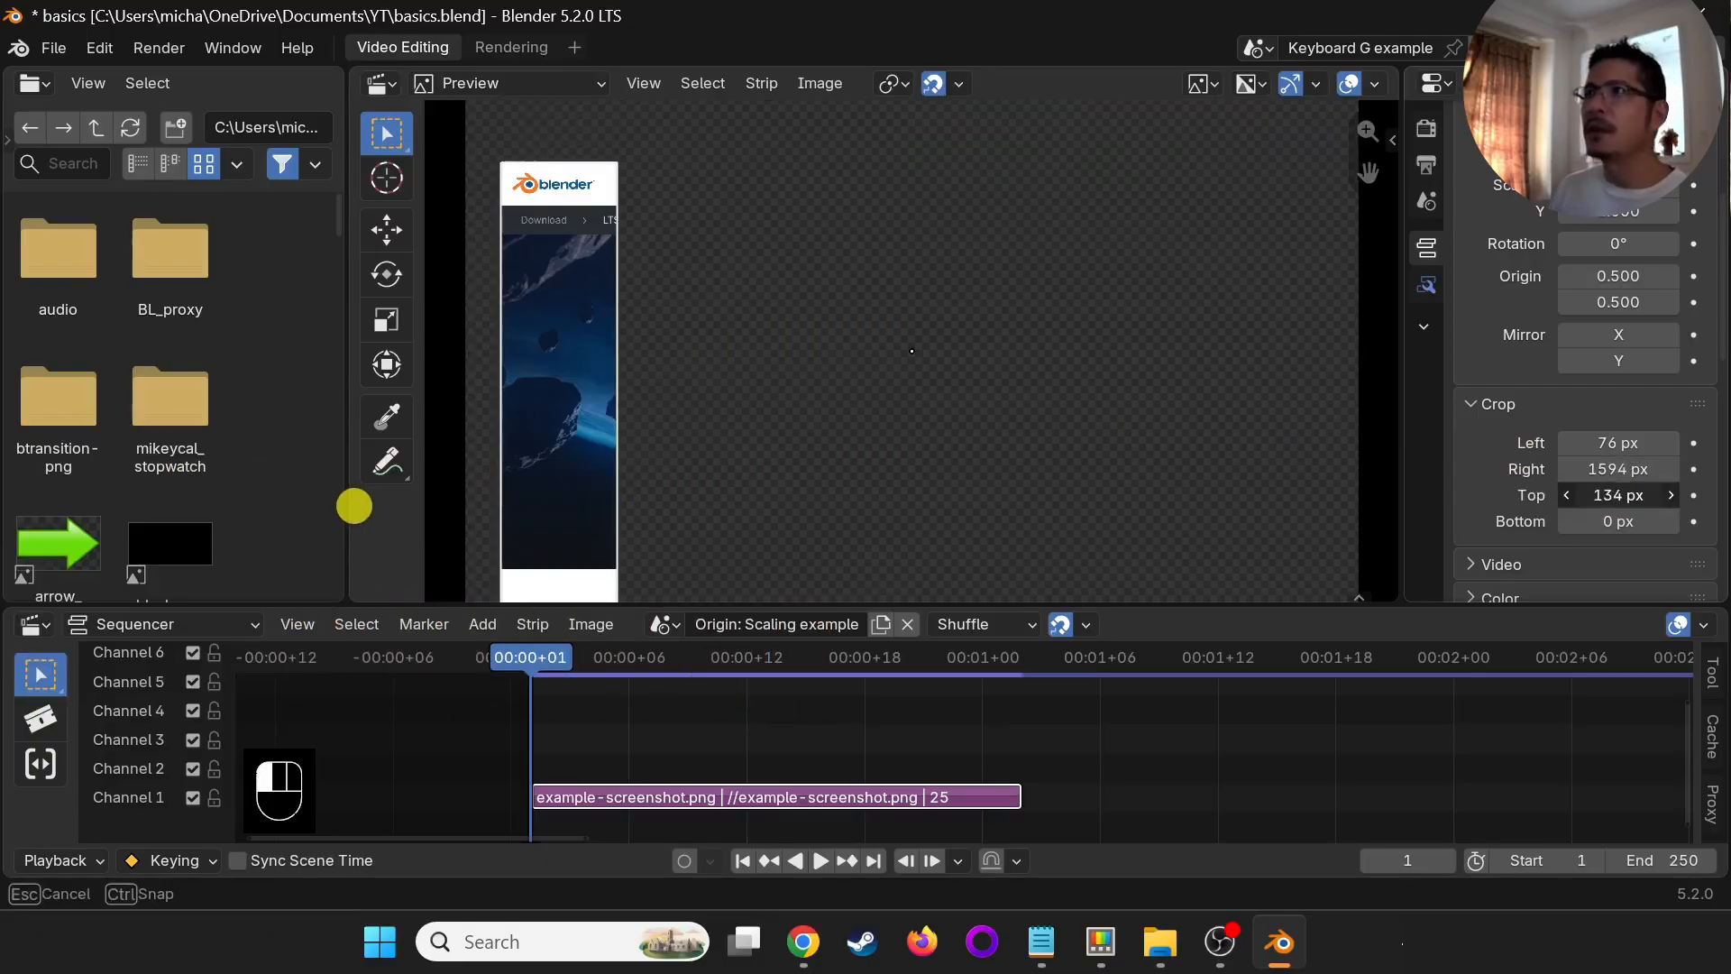
{"action": "left_click_drag", "start_coordinate": [1618, 521], "coordinate": [997, 514]}
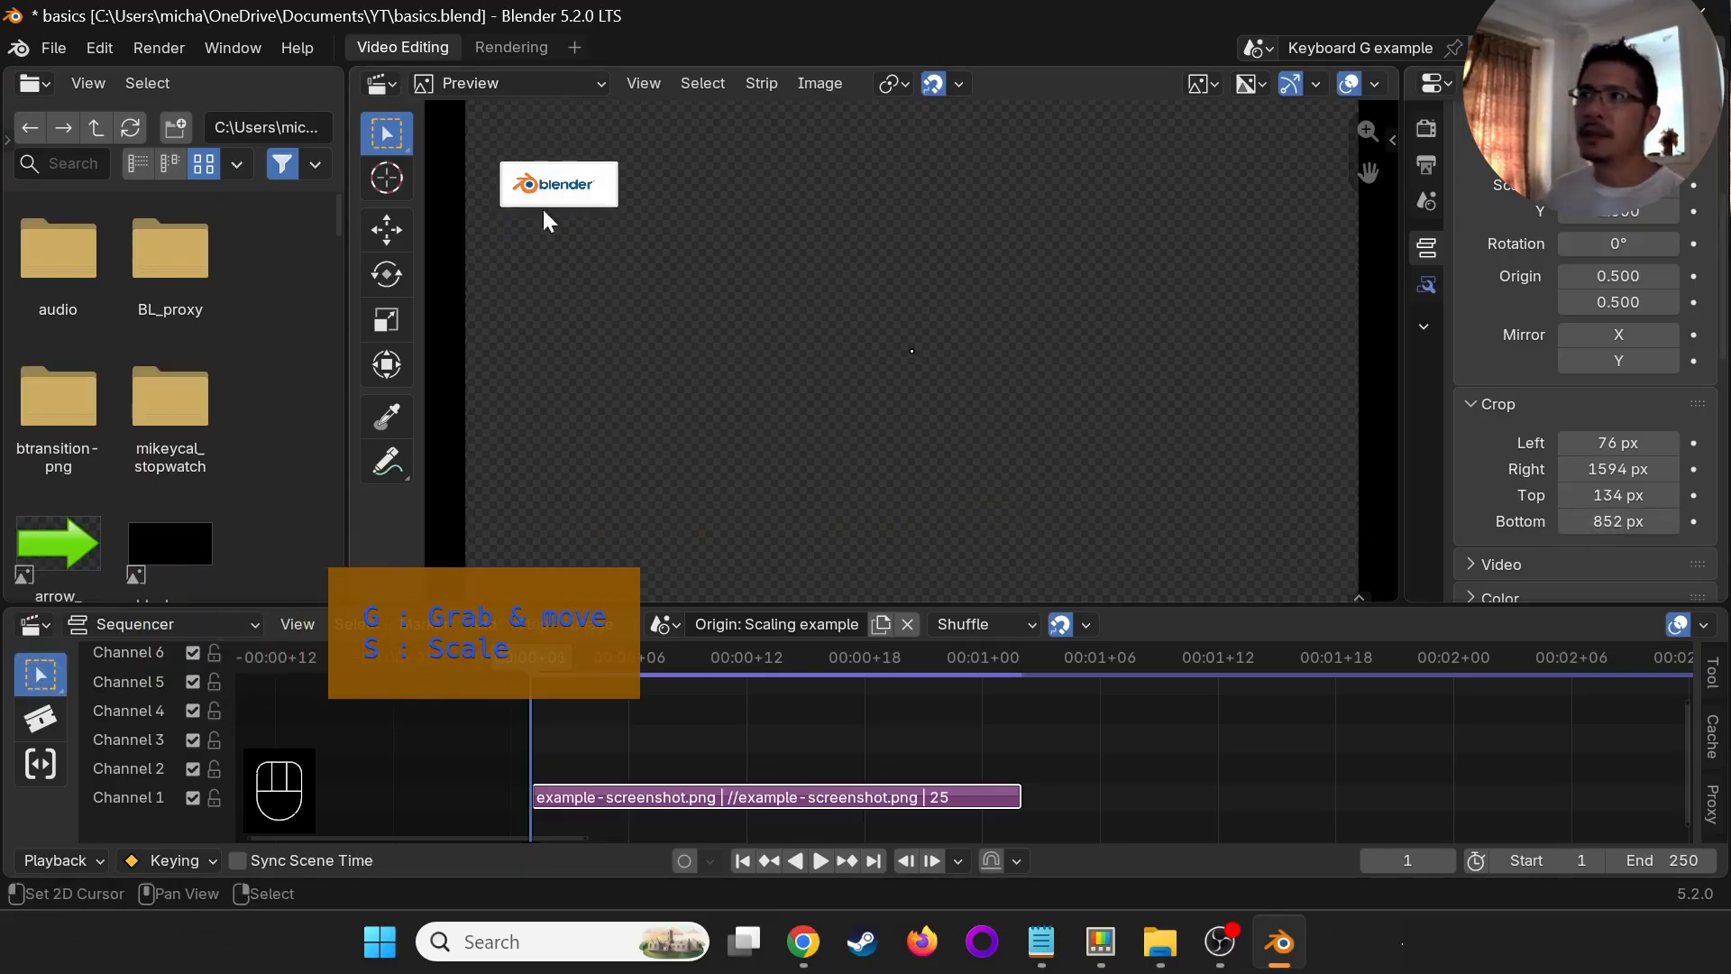
- Move the cropped logo toward the middle of the frame and keyframe its X and Y scale at frame 1
{"action": "key", "text": "g"}
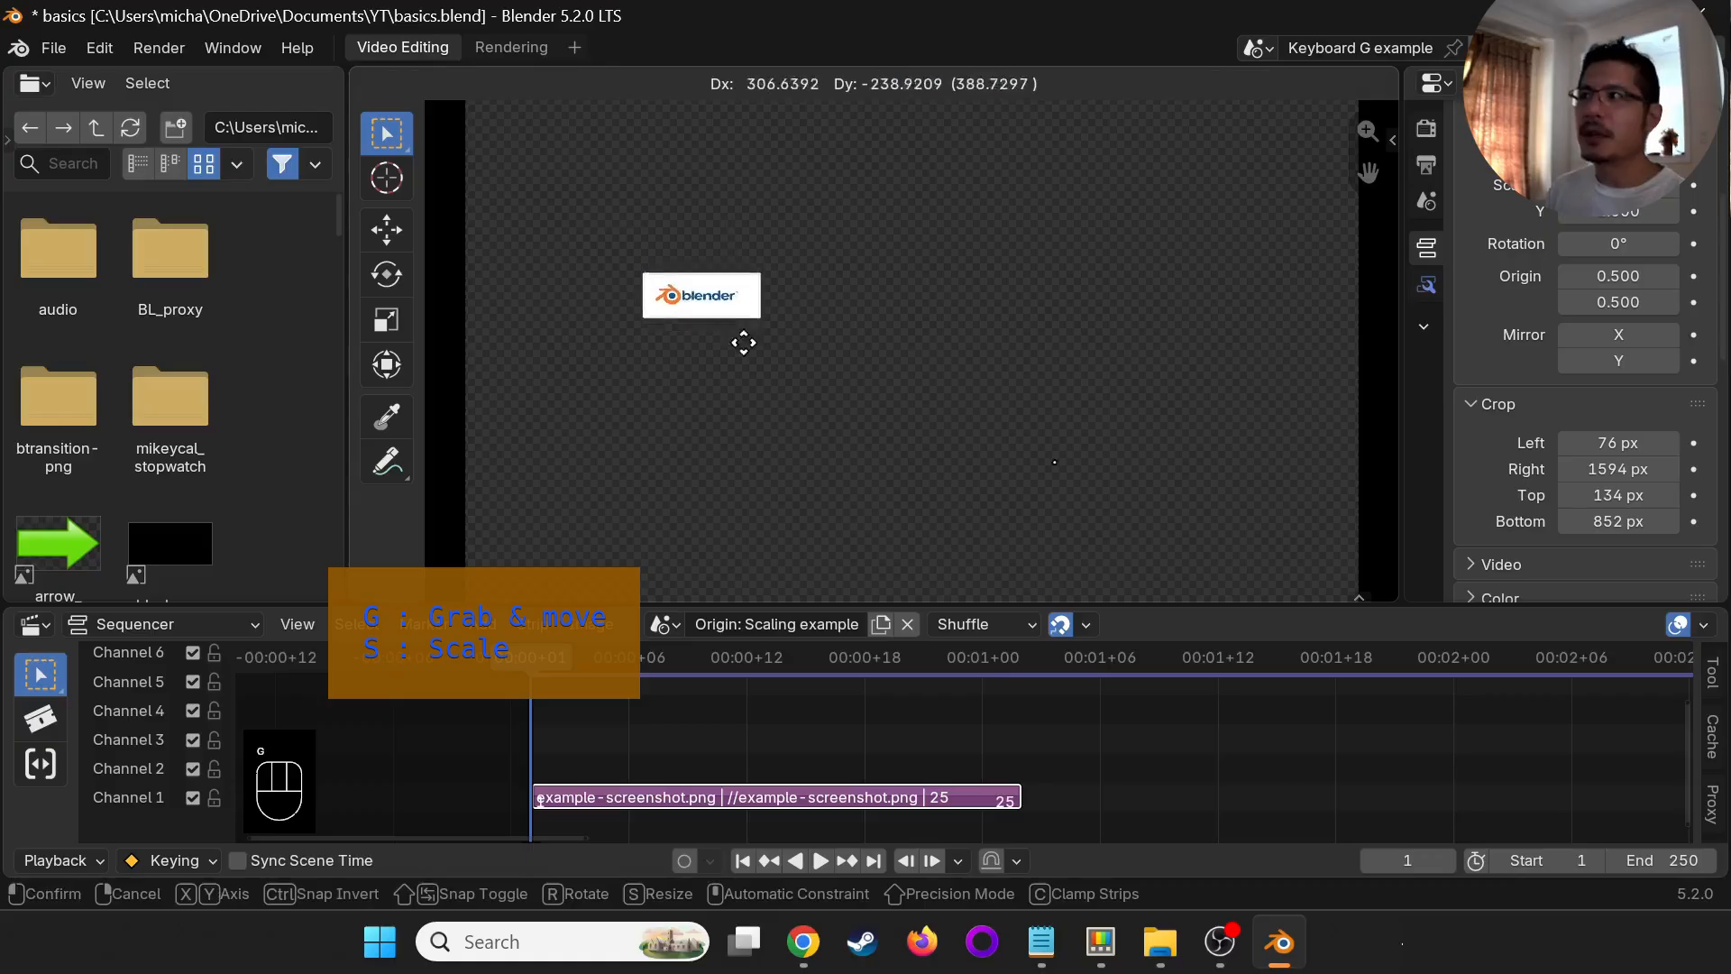
{"action": "left_click", "coordinate": [791, 399]}
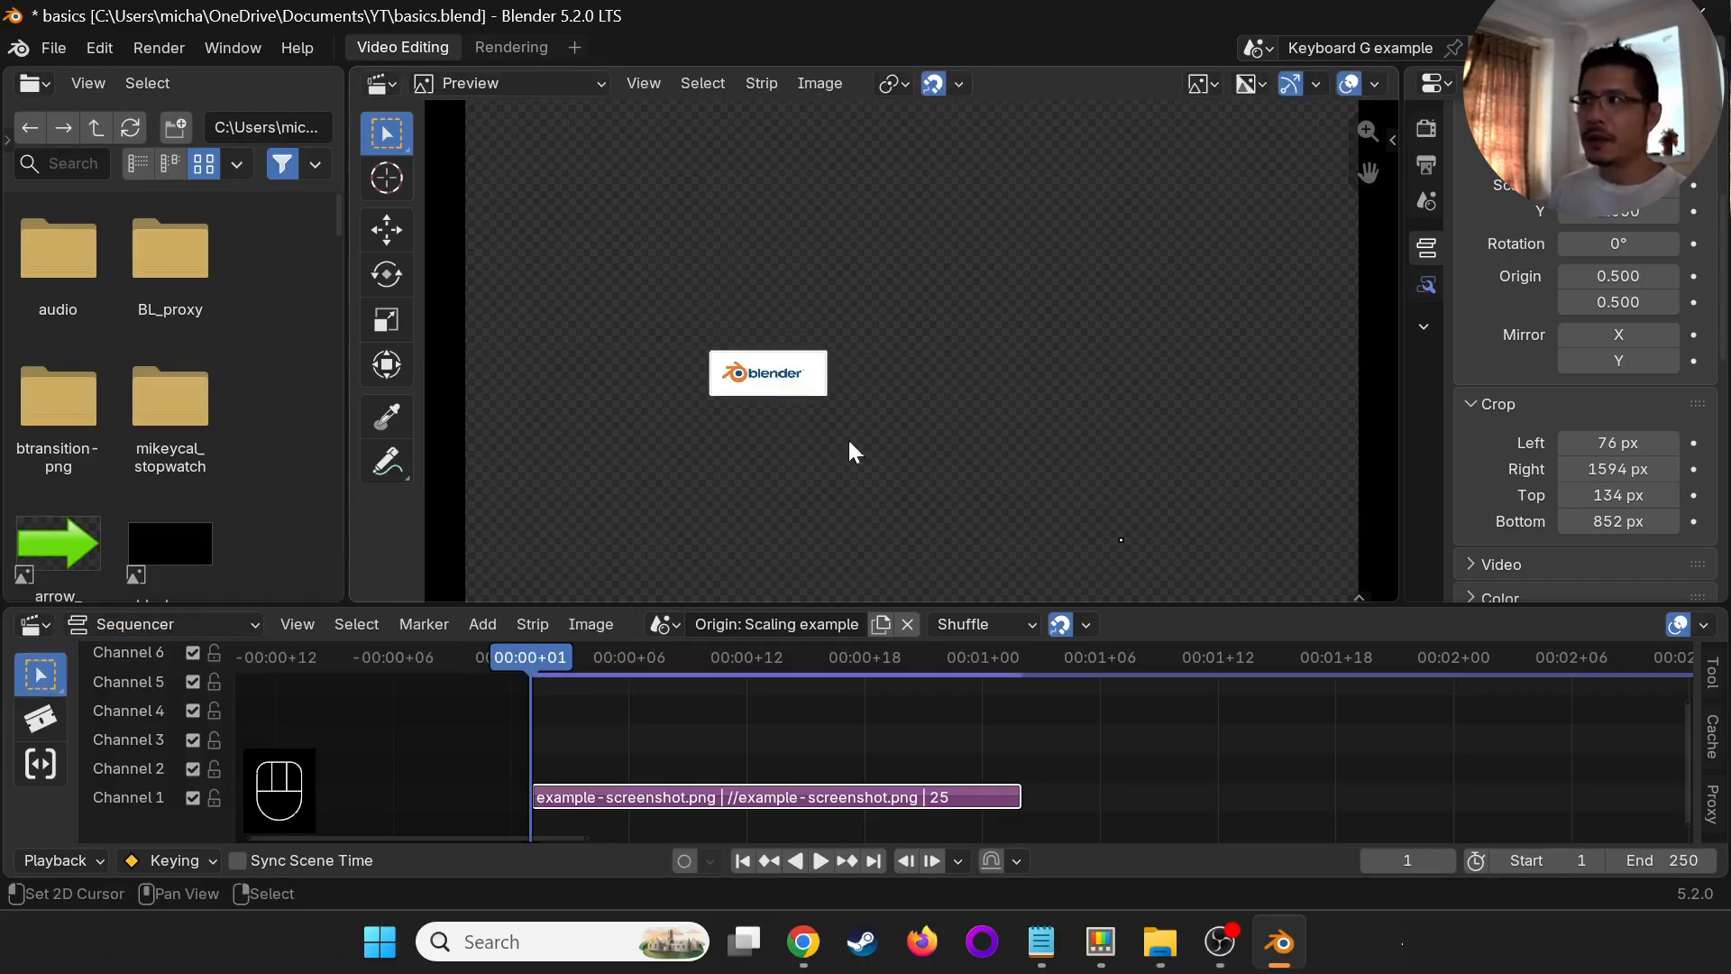
{"action": "key", "text": "Escape"}
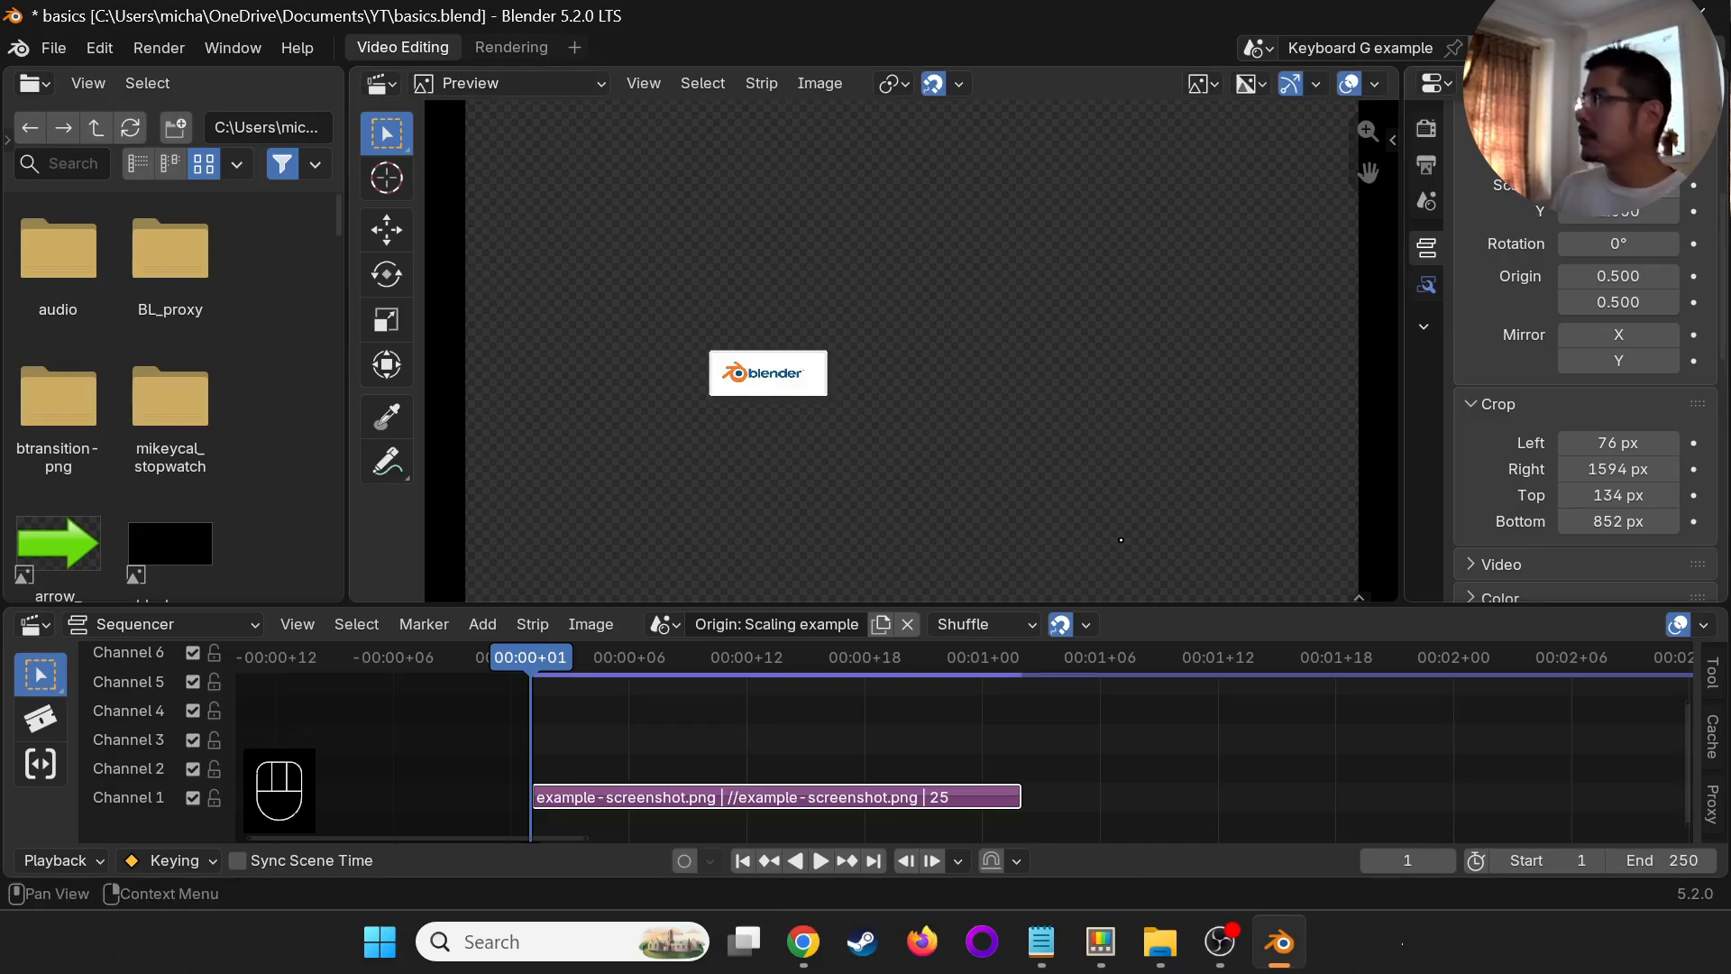
{"action": "key", "text": "i"}
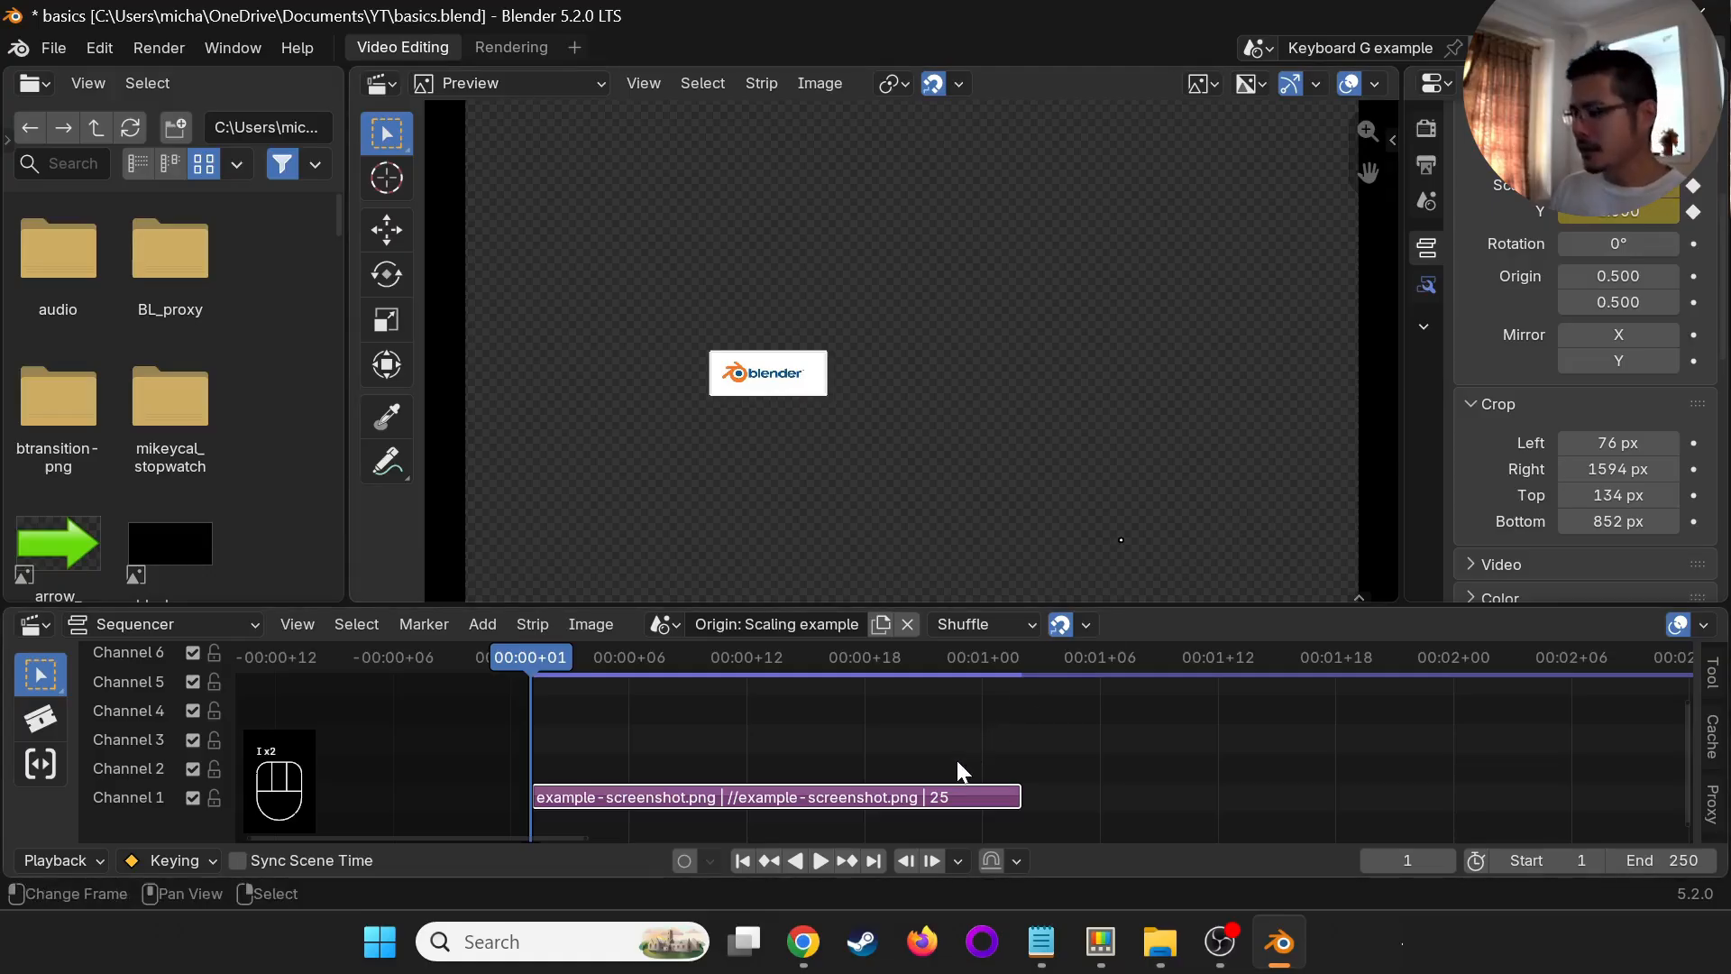
- At frame 25, the strip's last frame, try scaling the logo slightly larger around its default origin
{"action": "key", "text": "Page_Up"}
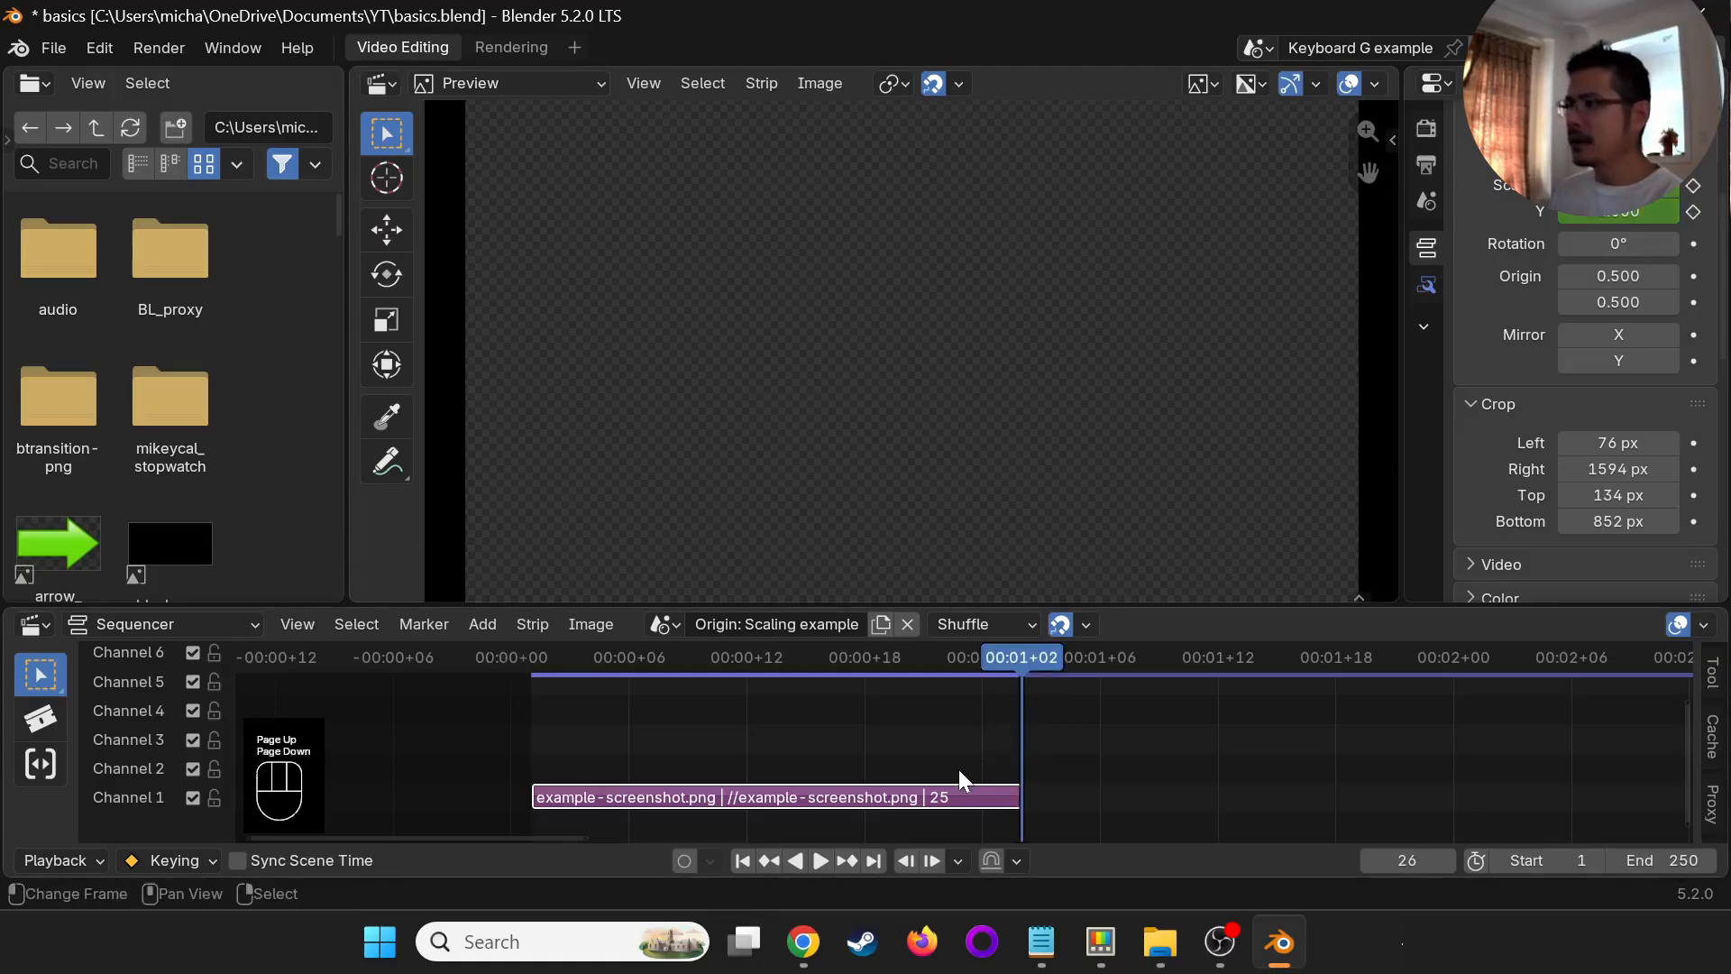
{"action": "key", "text": "Left"}
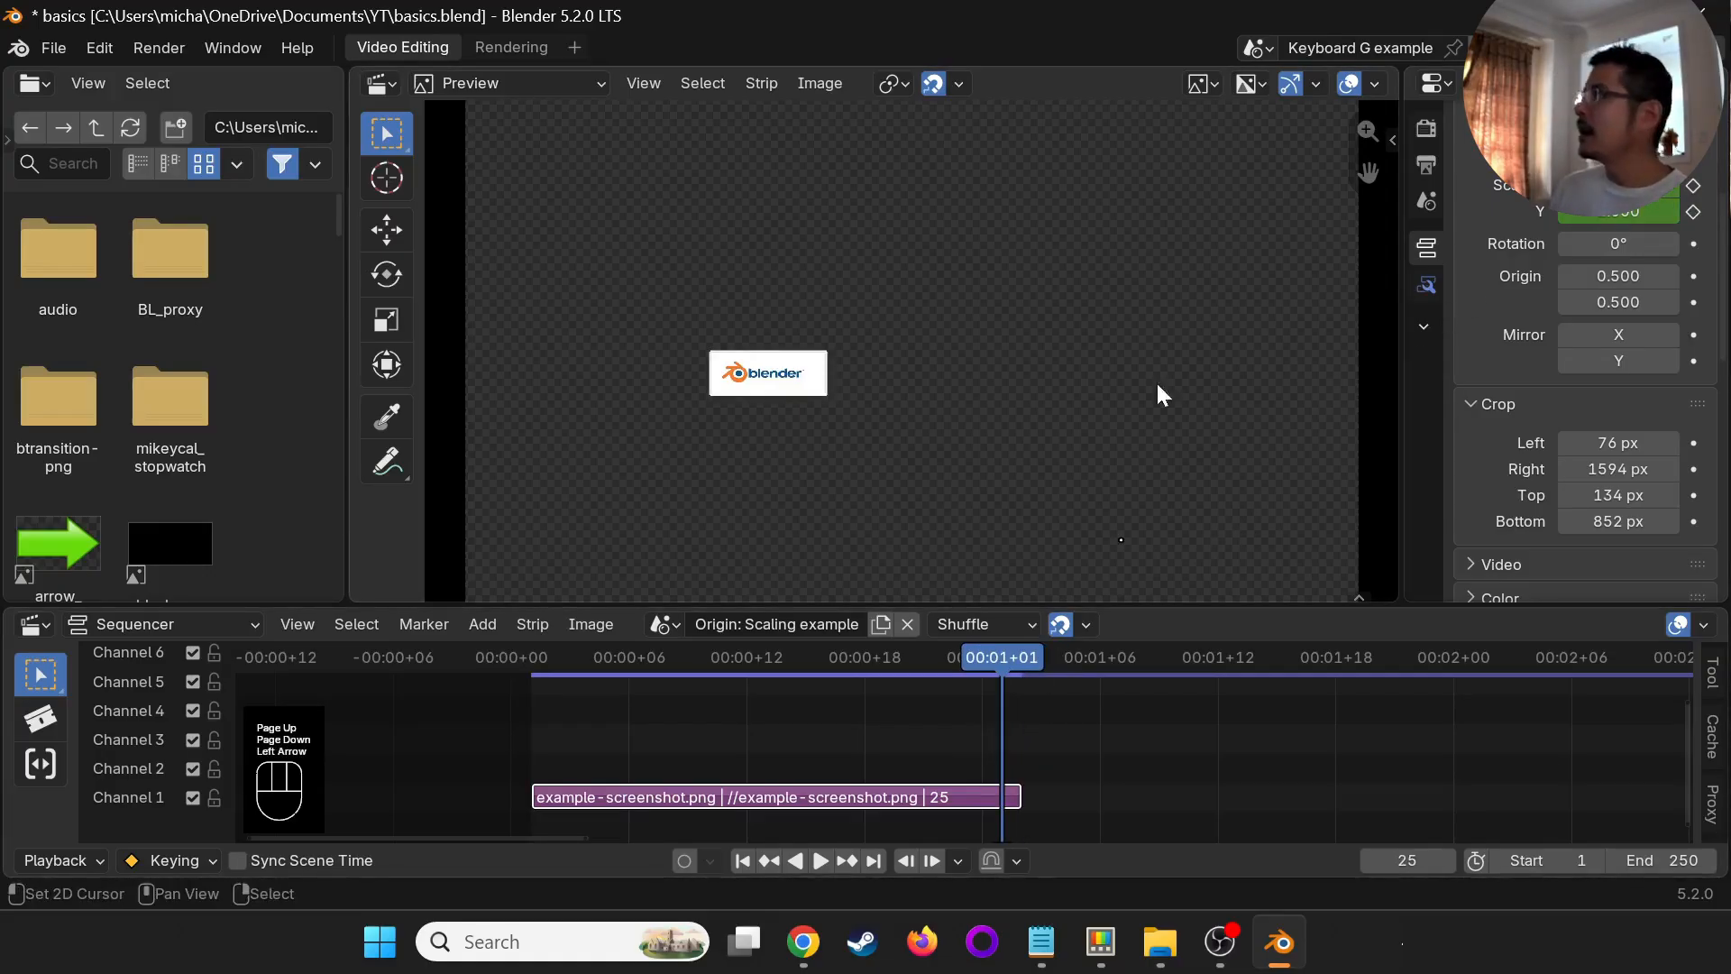
{"action": "key", "text": "s"}
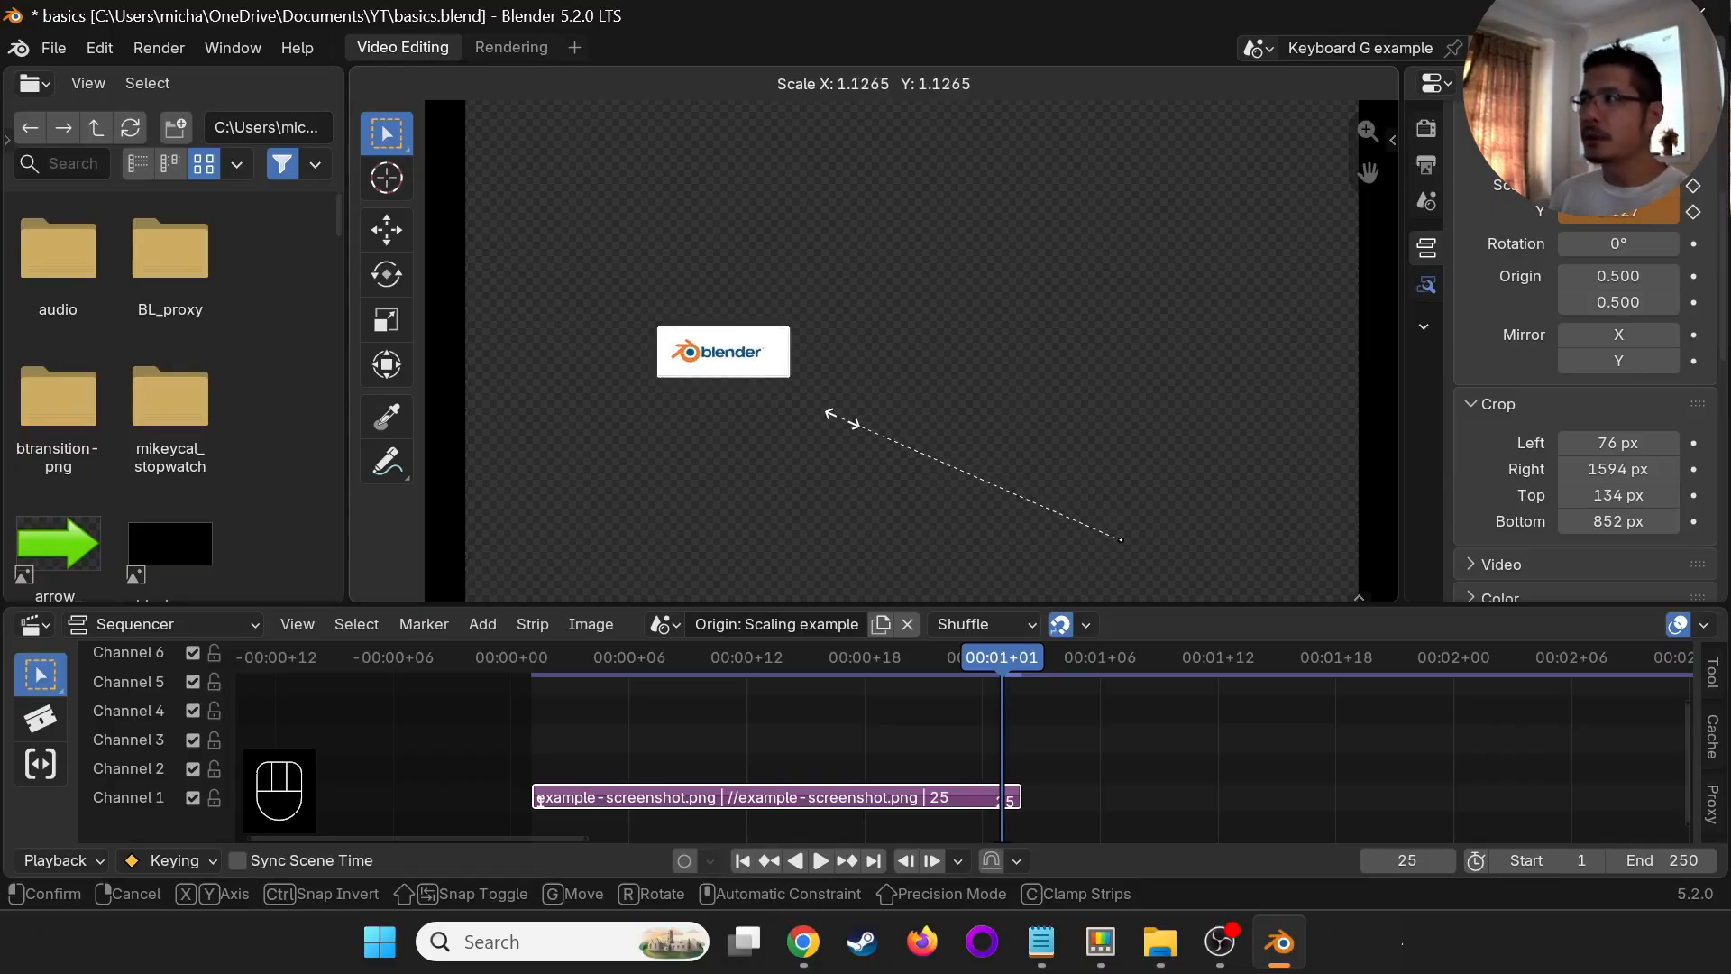
{"action": "left_click", "coordinate": [841, 419]}
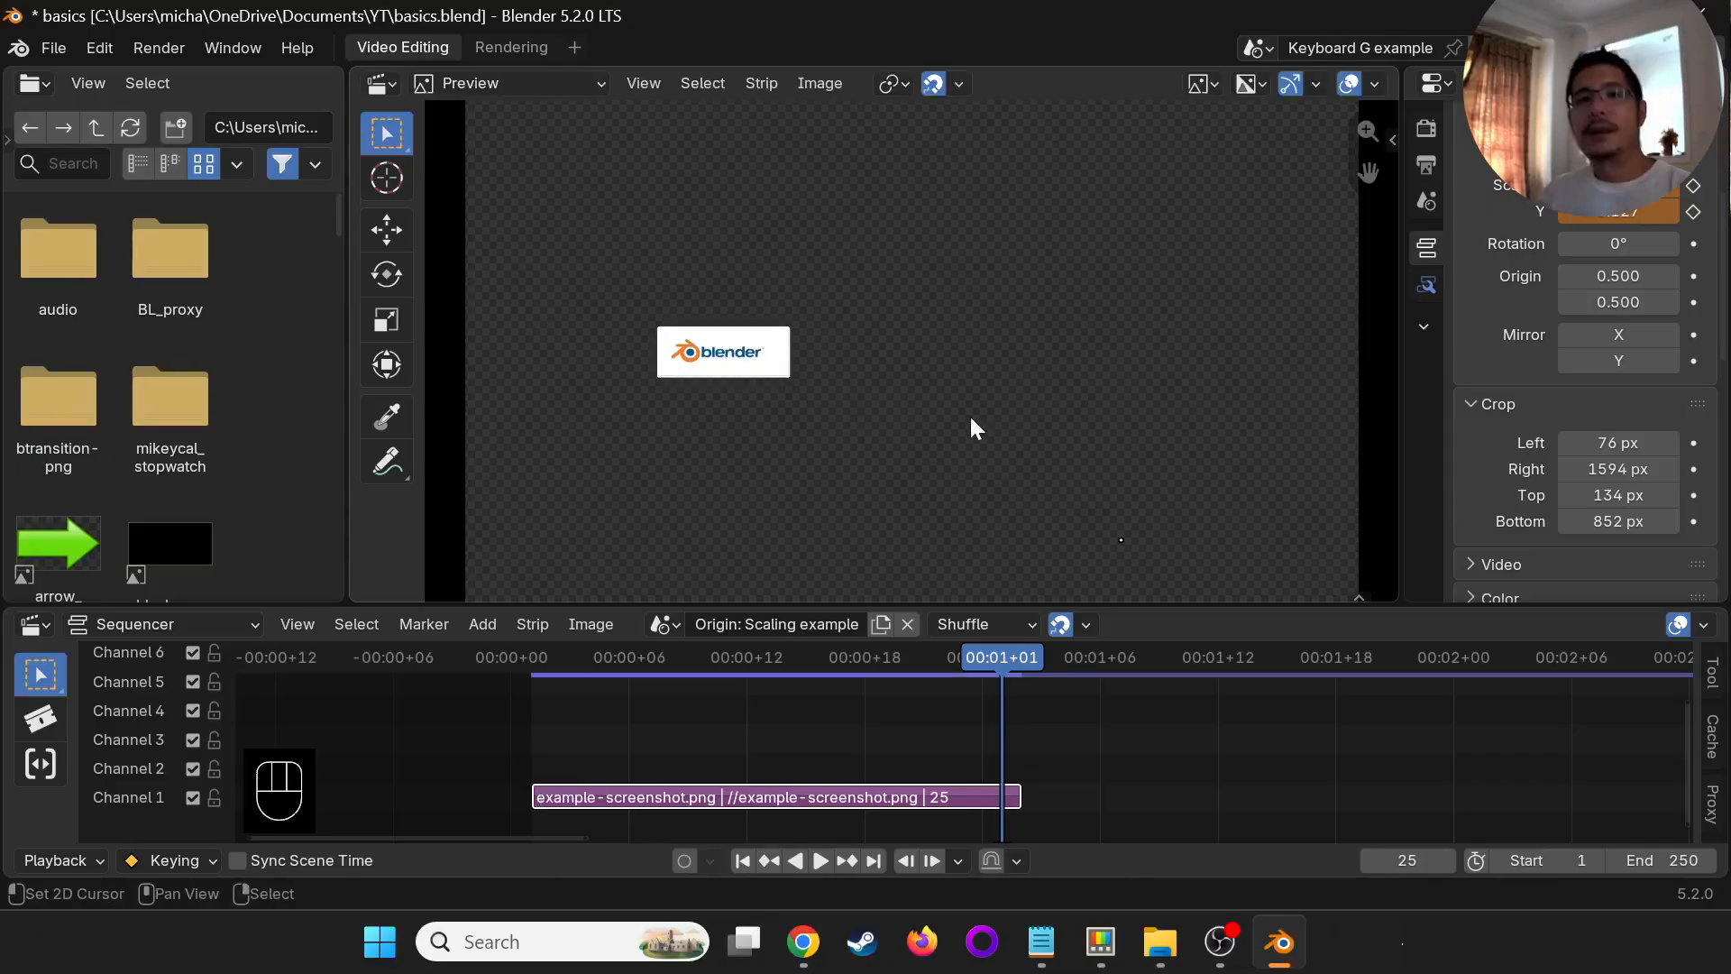
- Undo the logo's scaling, its scale keyframes and its move
{"action": "key", "text": "ctrl+z"}
{"action": "key", "text": "ctrl+z"}
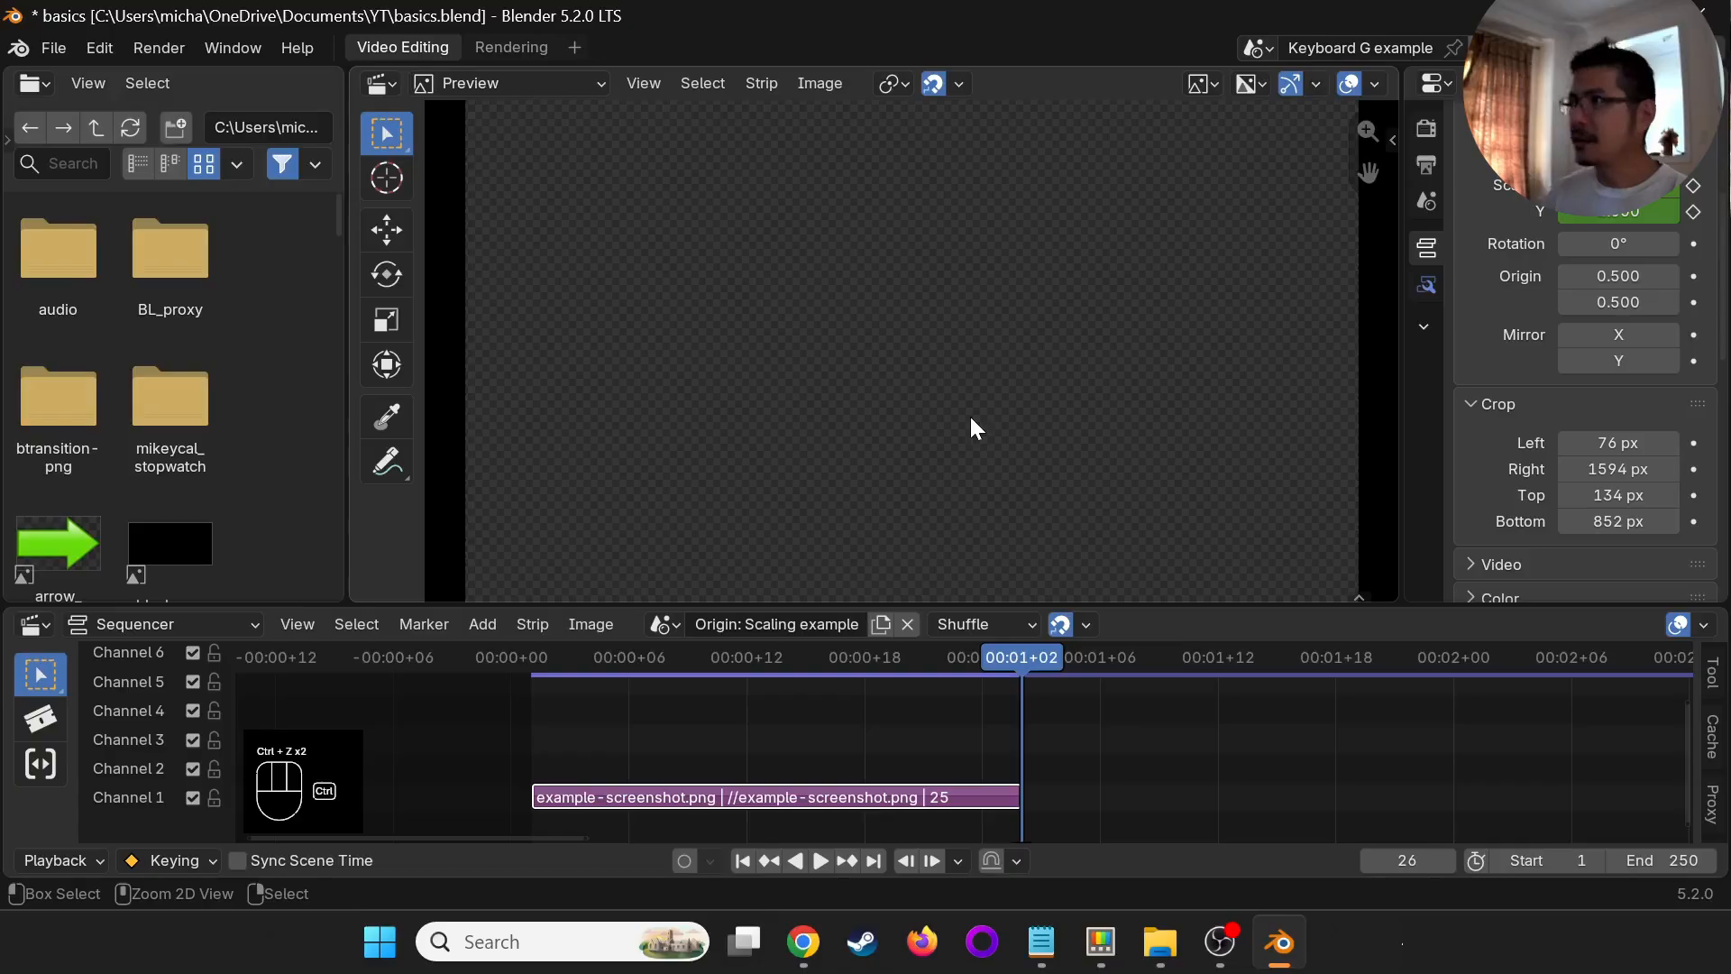
{"action": "key", "text": "ctrl+z"}
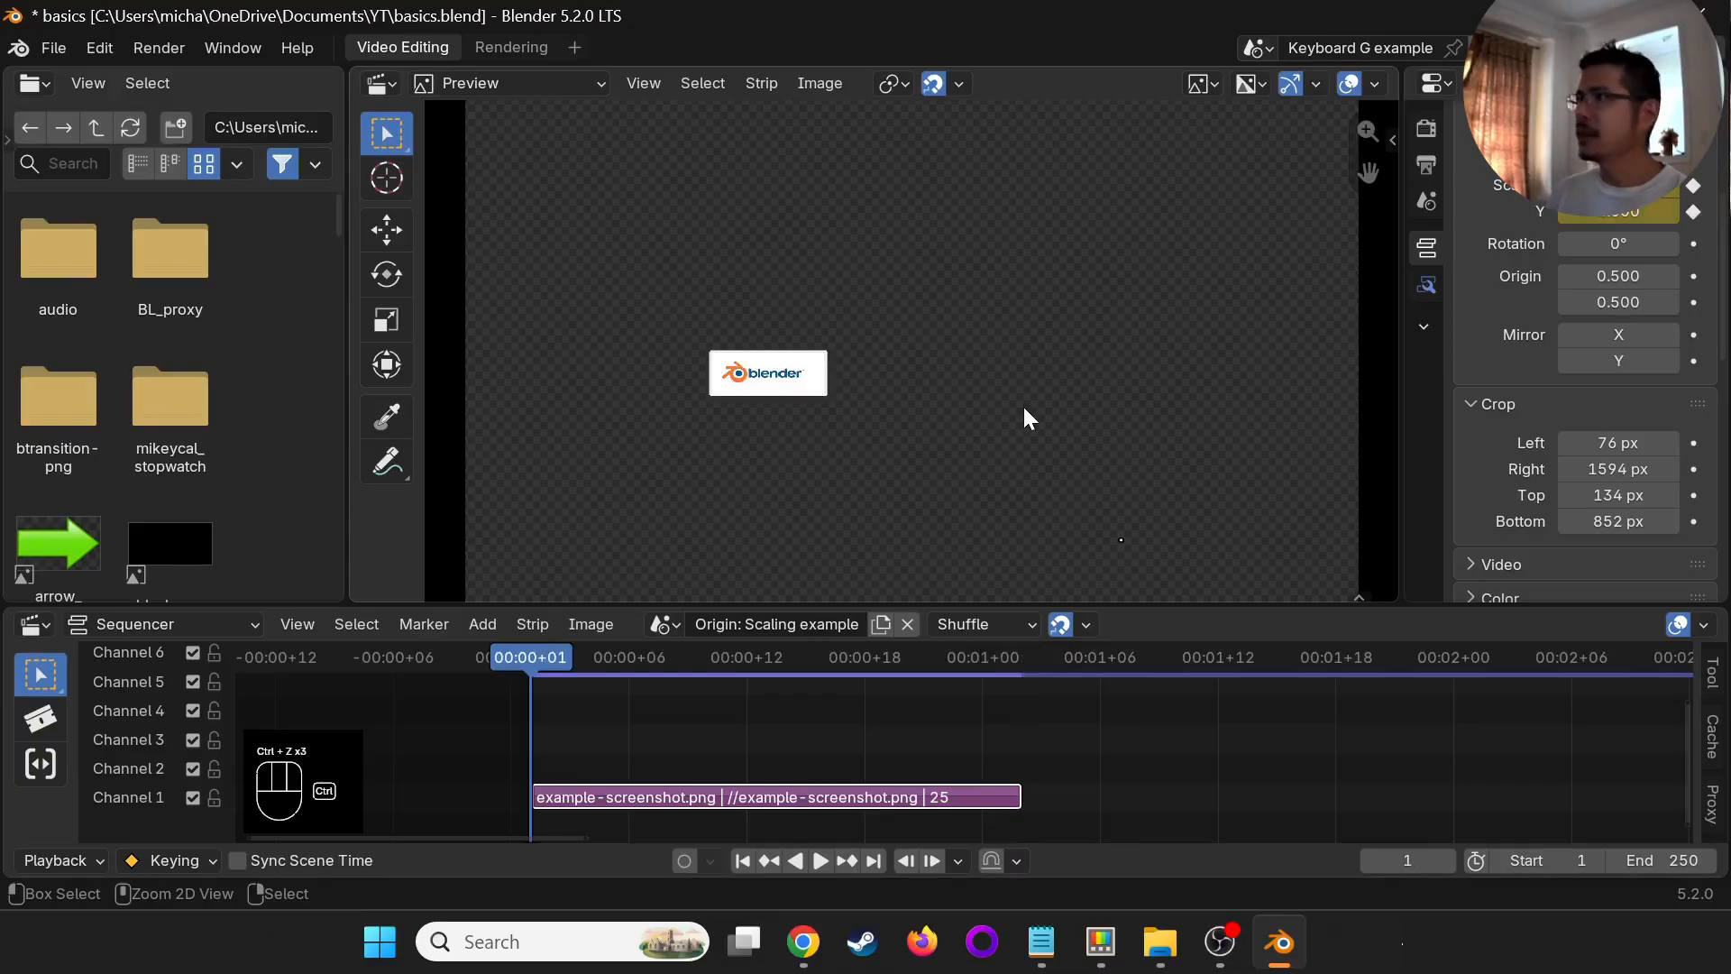
{"action": "key", "text": "ctrl+z"}
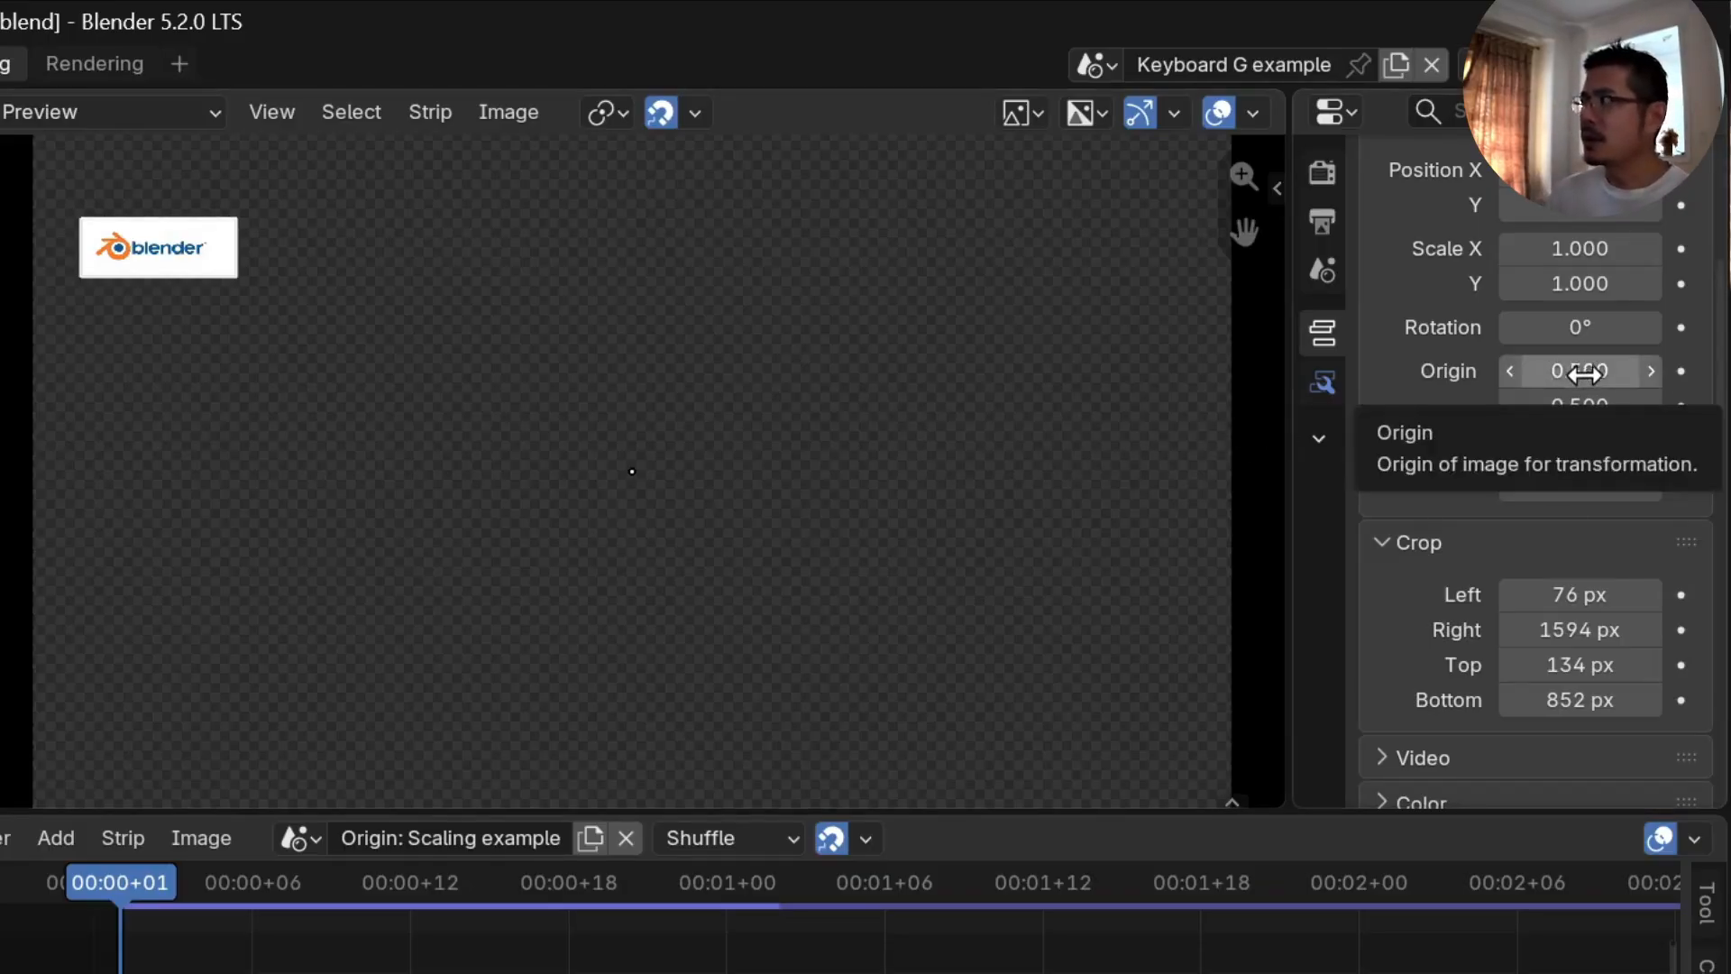
- Set the cropped strip's origin to X 0.110 and Y 0.830, placing it on the logo
{"action": "left_click_drag", "start_coordinate": [1604, 375], "coordinate": [1566, 371]}
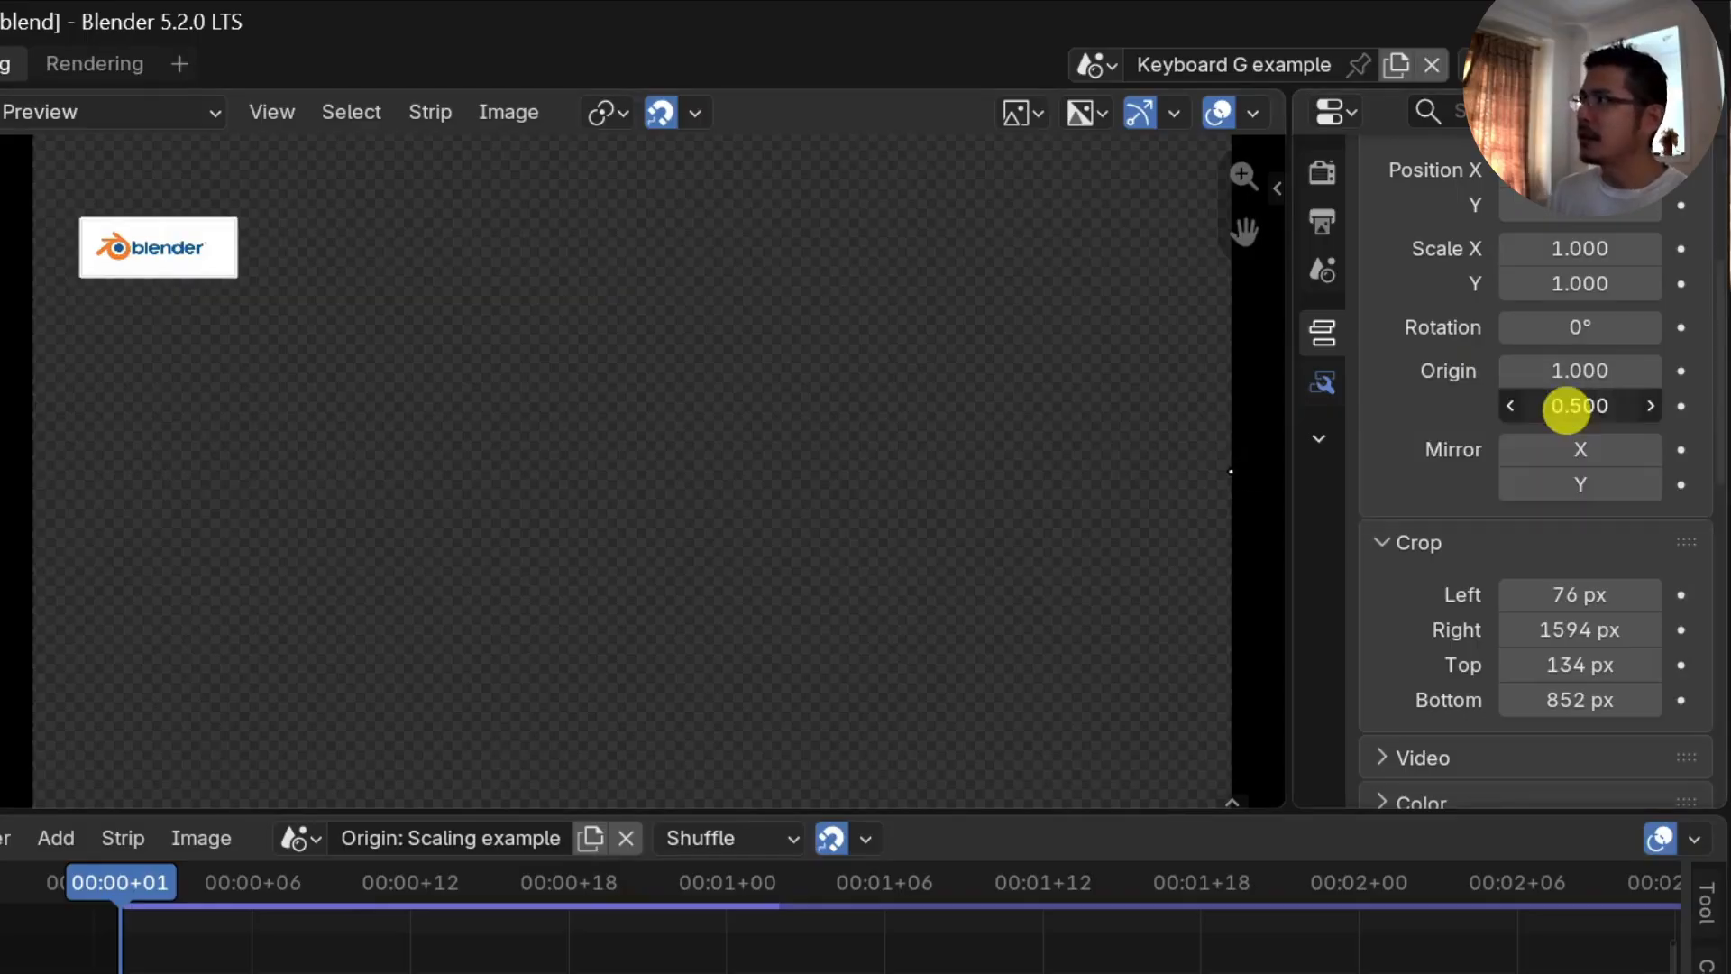
{"action": "left_click_drag", "start_coordinate": [1565, 406], "coordinate": [1659, 405]}
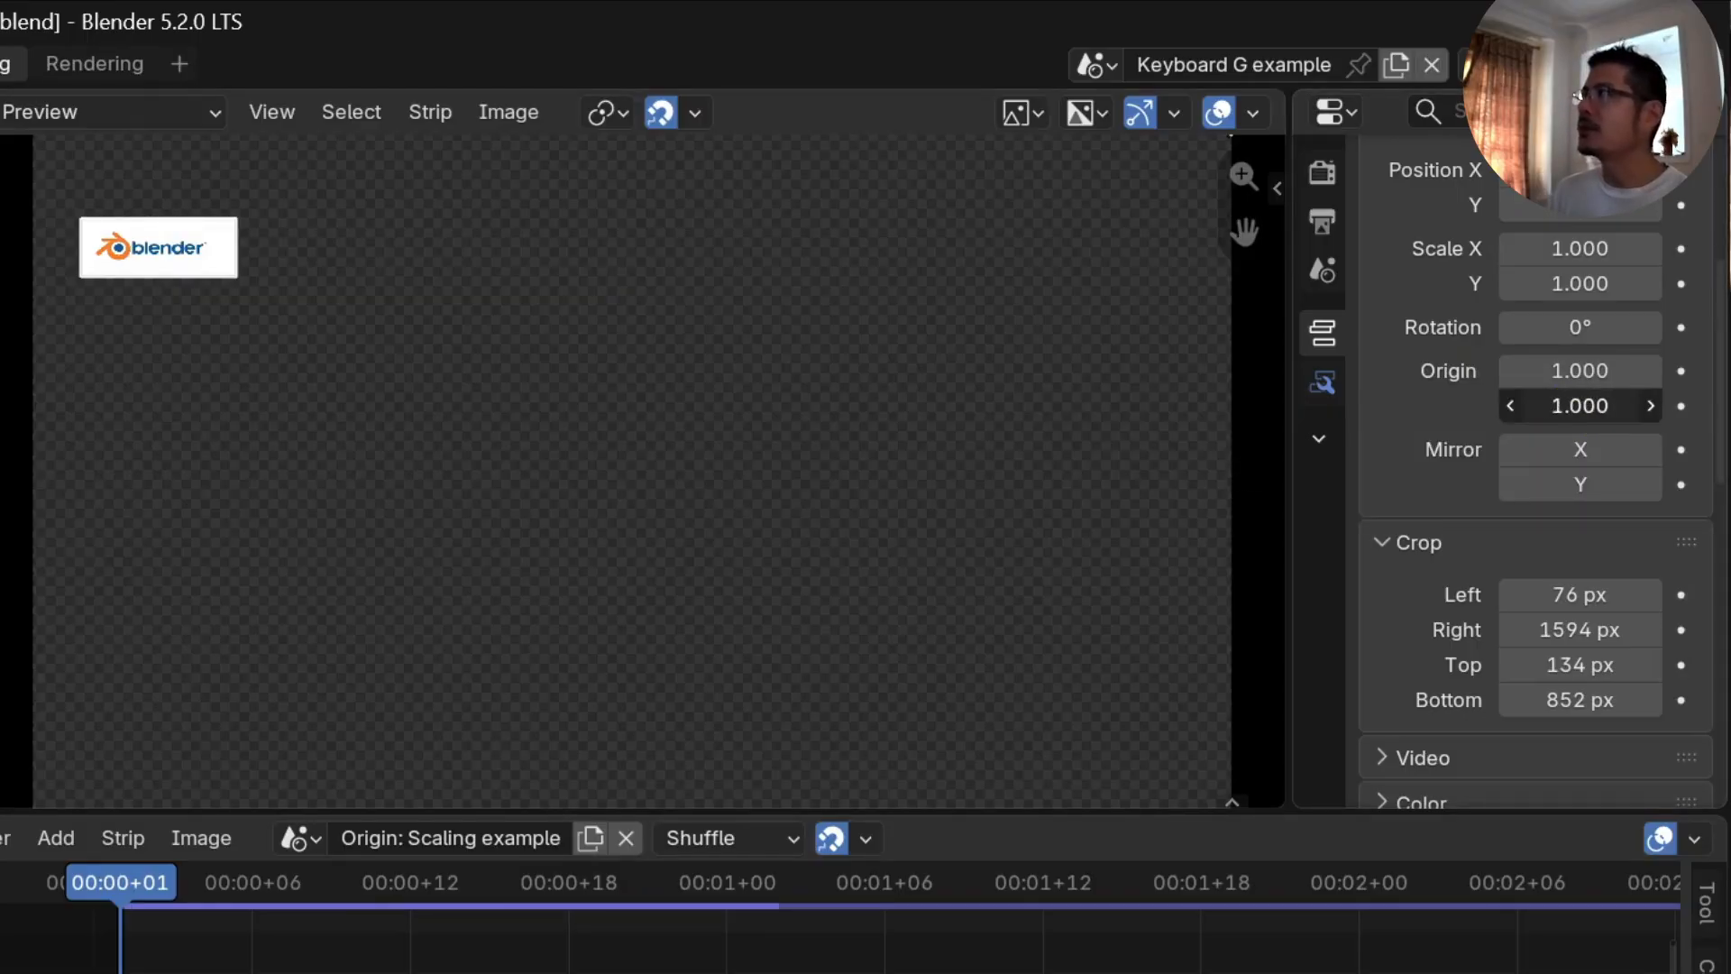
{"action": "left_click_drag", "start_coordinate": [1659, 406], "coordinate": [1542, 417]}
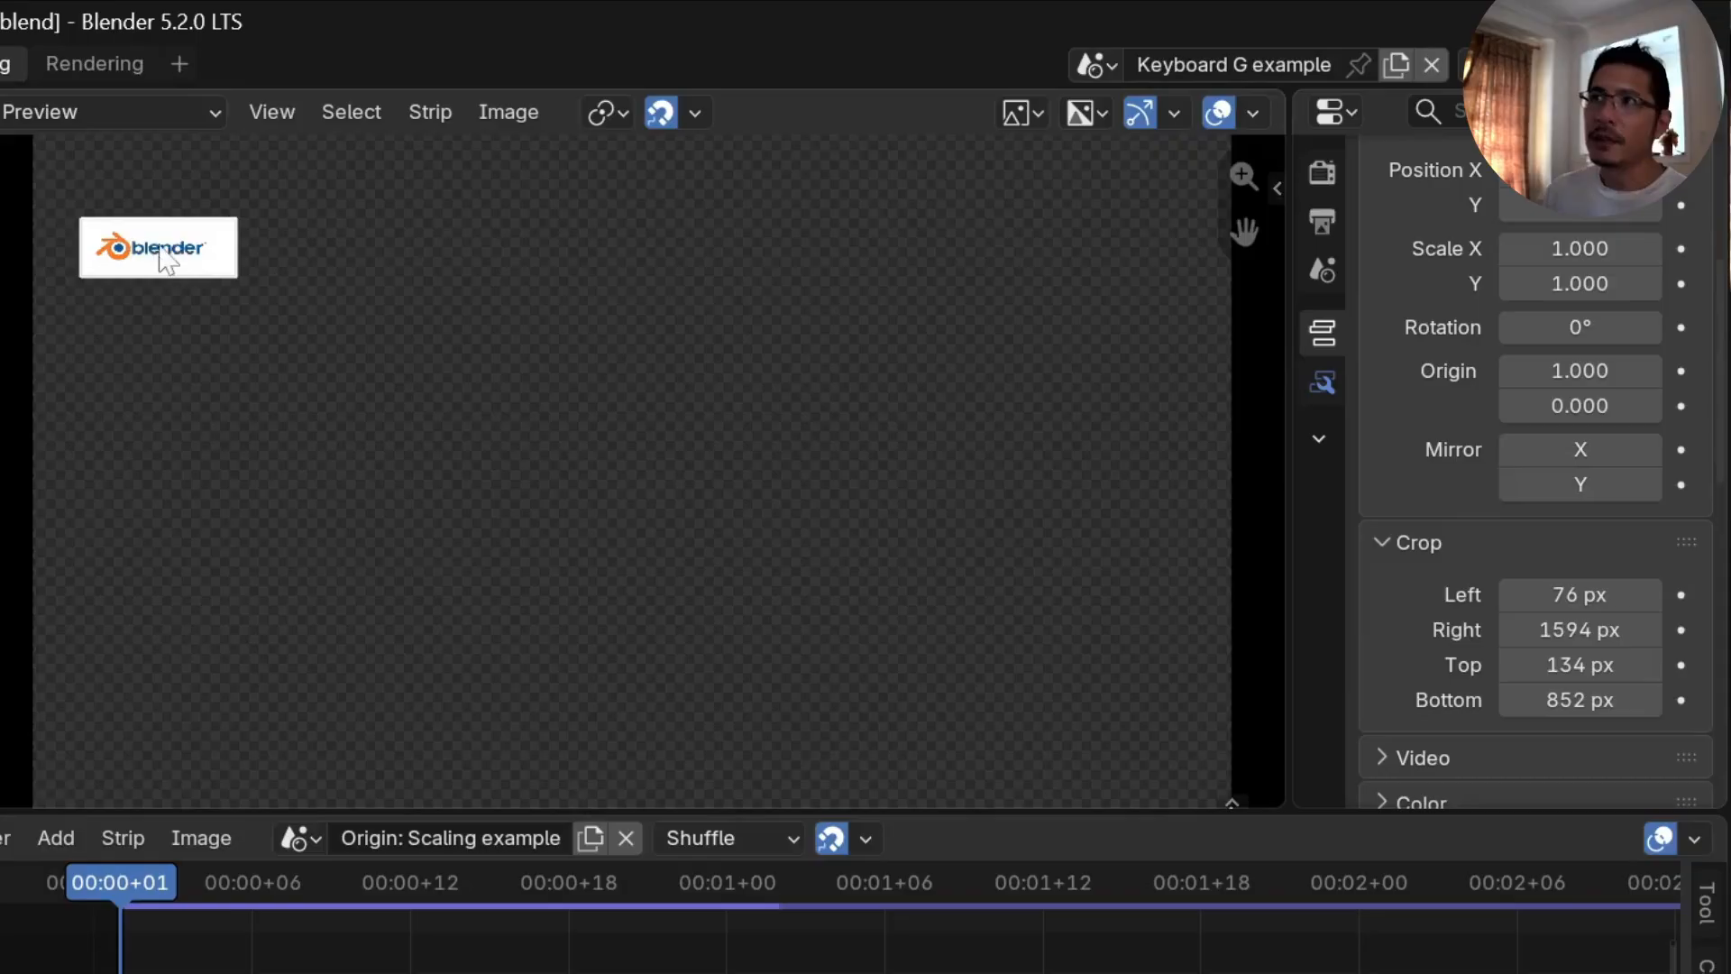
{"action": "left_click_drag", "start_coordinate": [1578, 370], "coordinate": [1446, 386]}
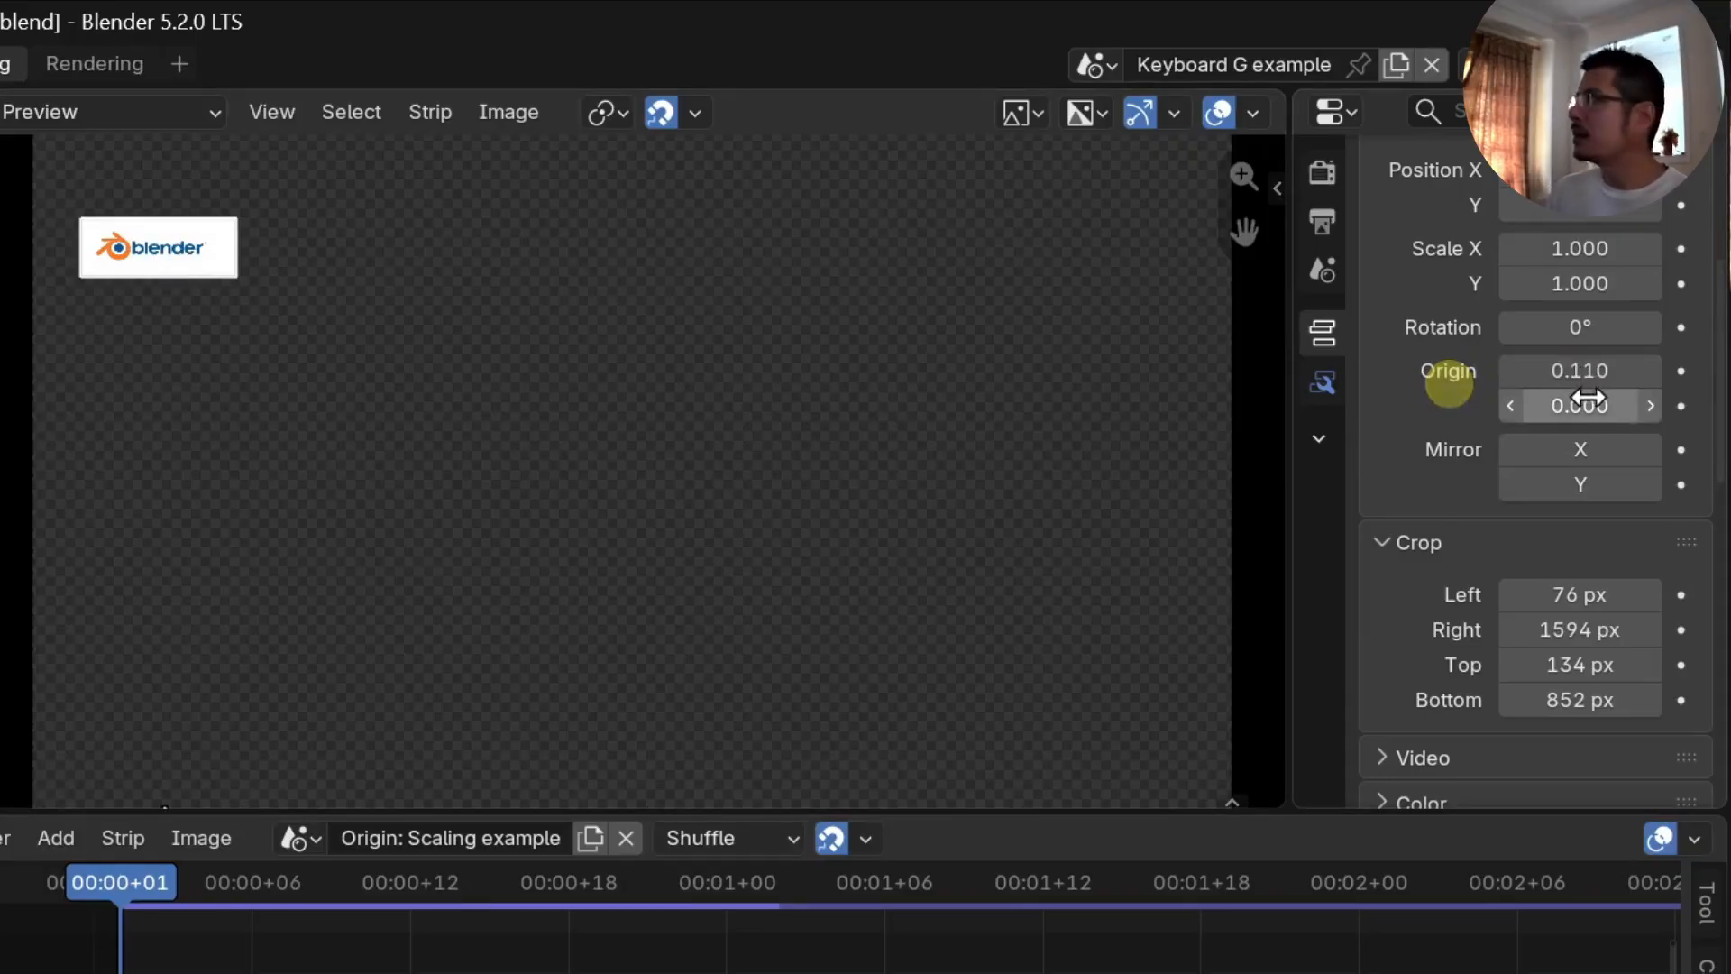
{"action": "mouse_move", "coordinate": [1588, 401]}
{"action": "left_mouse_down"}
{"action": "mouse_move", "coordinate": [1713, 401]}
{"action": "mouse_move", "coordinate": [1585, 397]}
{"action": "left_mouse_up"}
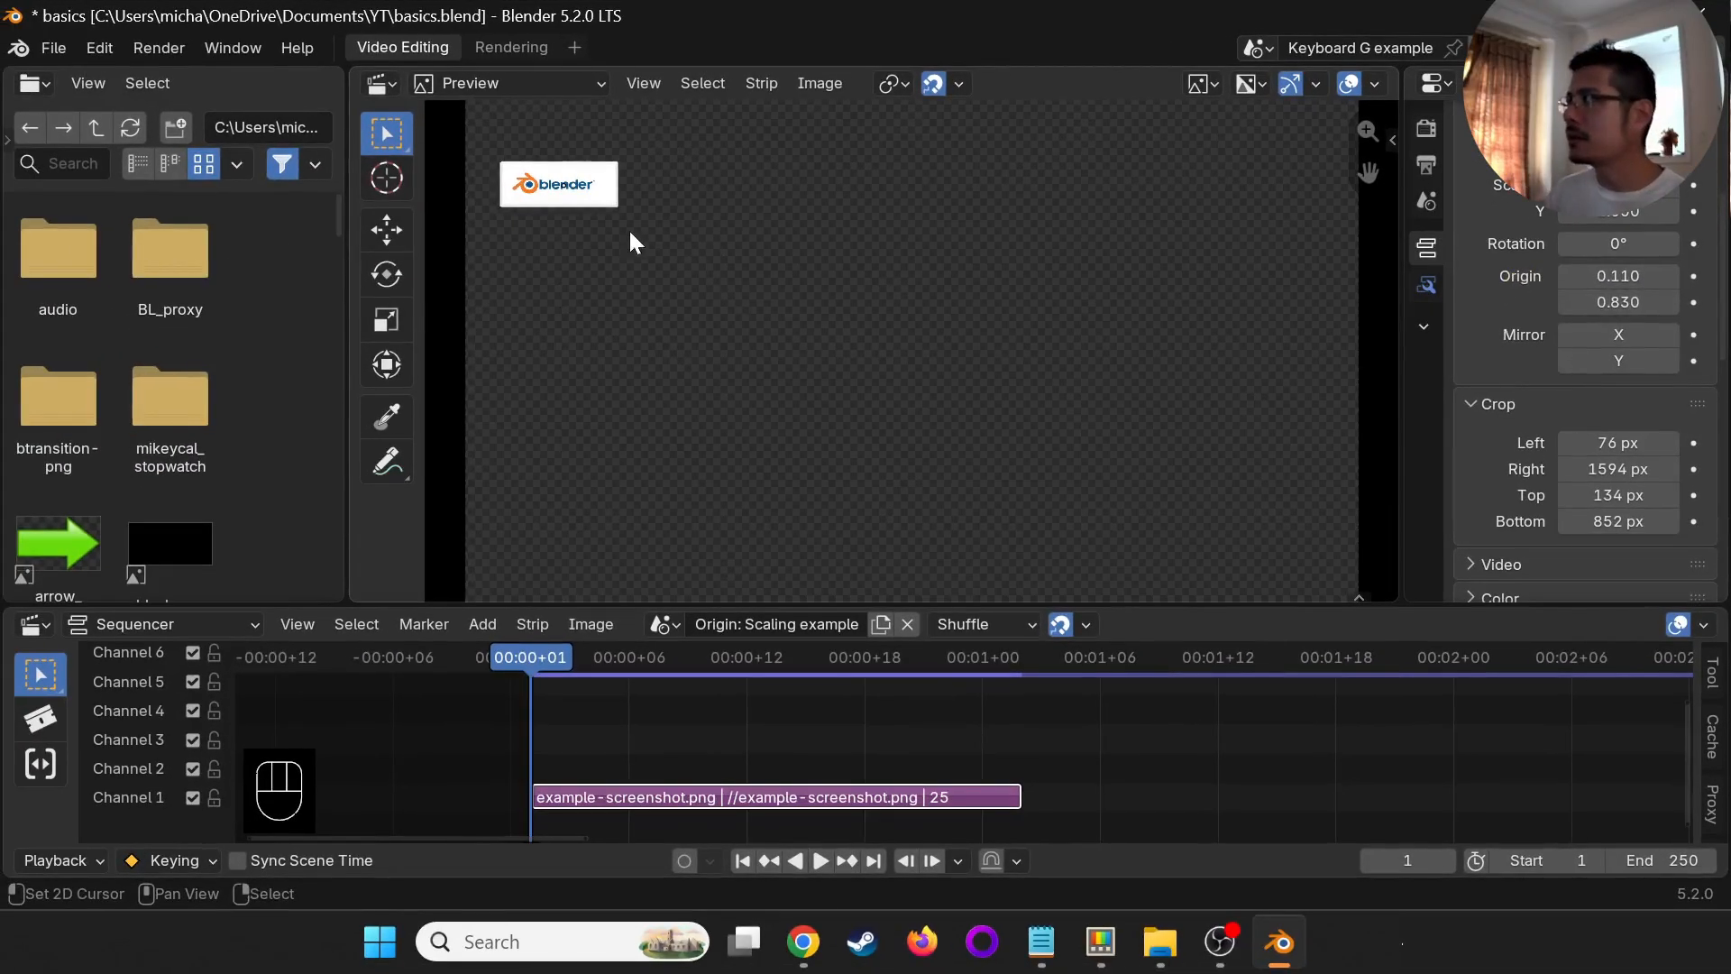
- Move the logo toward the middle of the frame and add scale X and Y keyframes at frame 1
{"action": "key", "text": "g"}
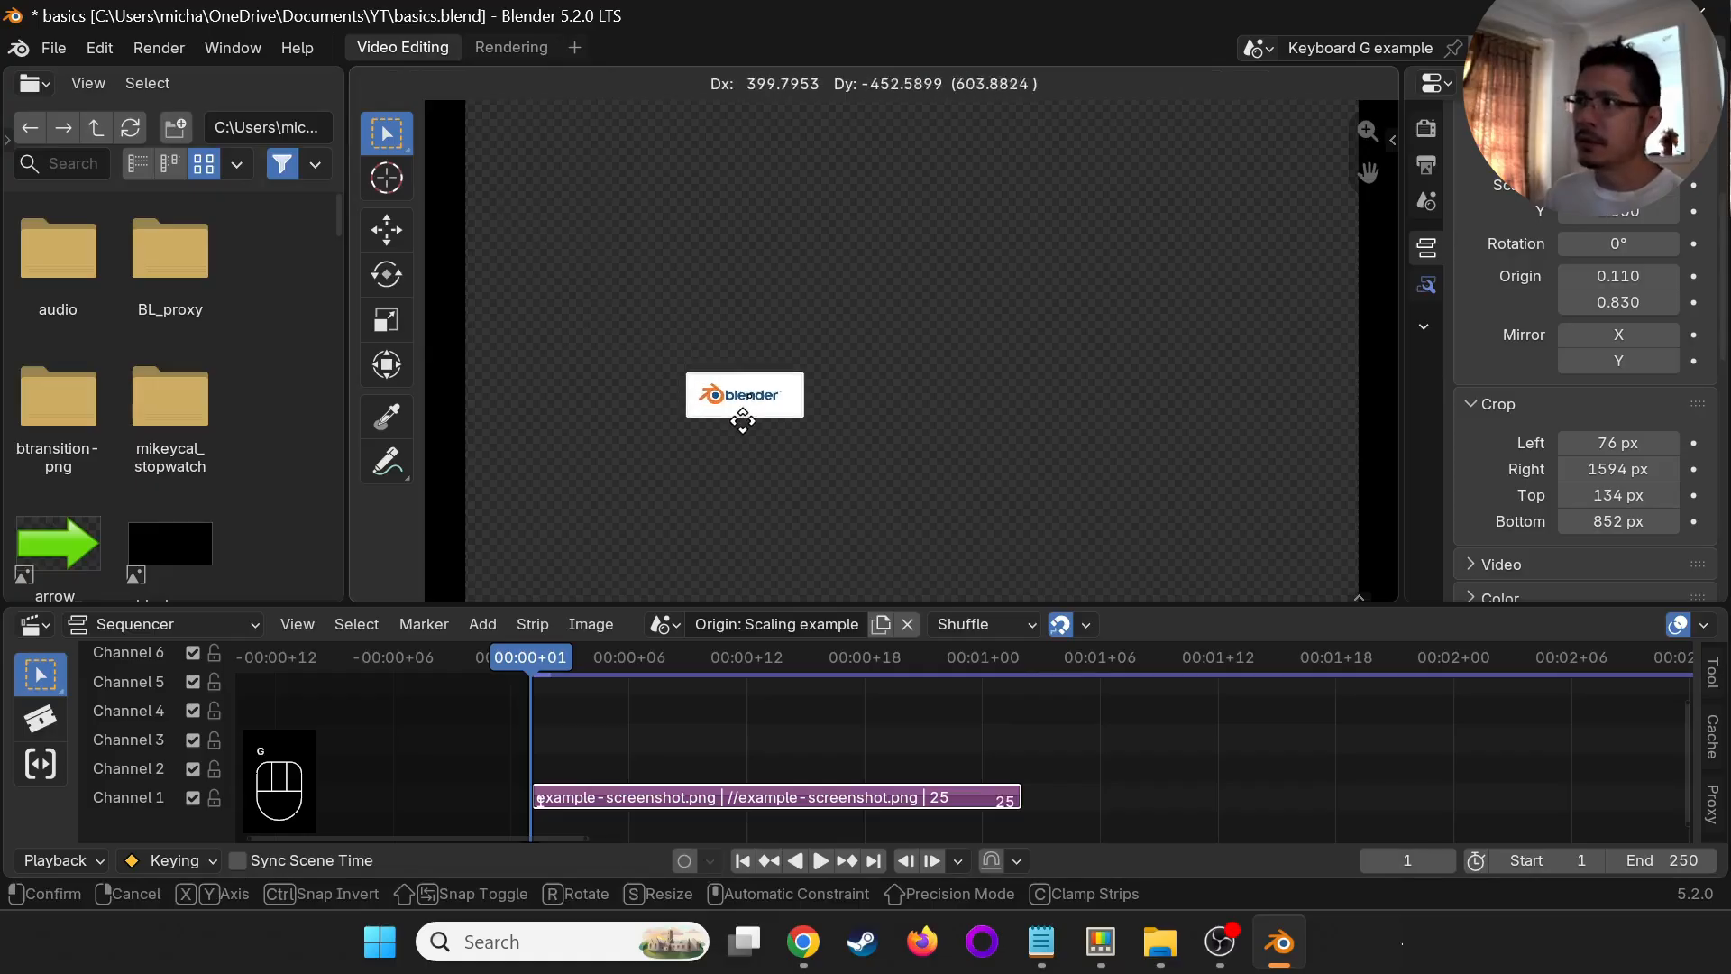
{"action": "left_click", "coordinate": [733, 419]}
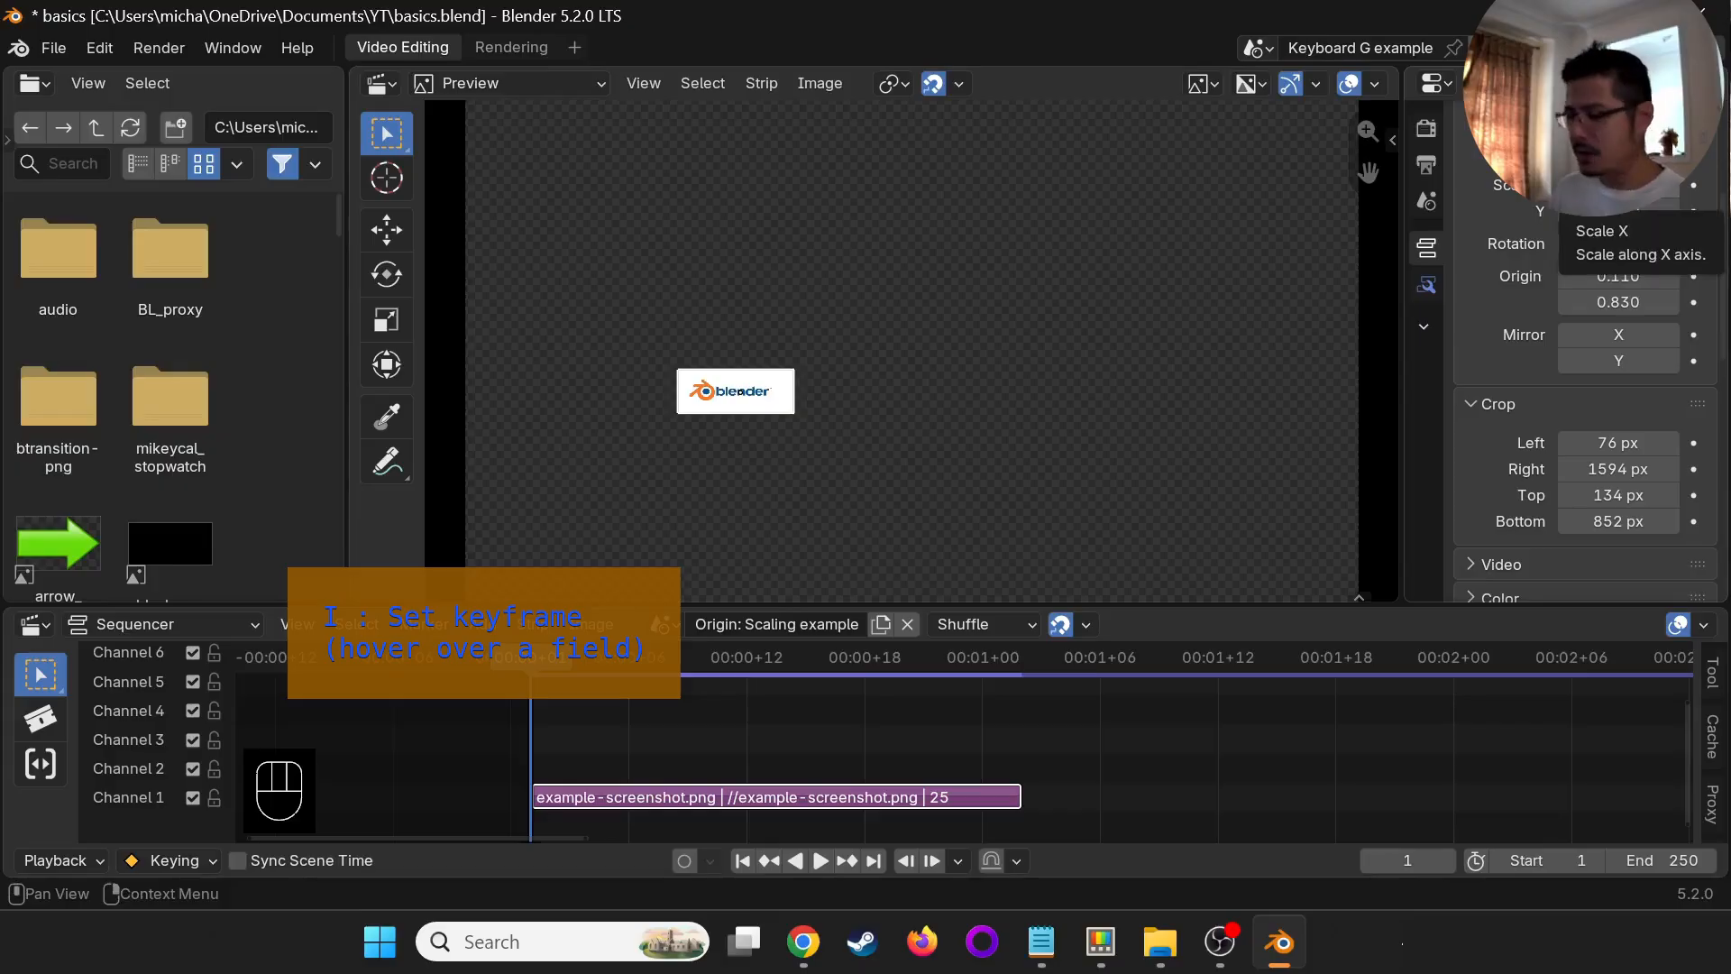
{"action": "key", "text": "i"}
{"action": "key", "text": "i"}
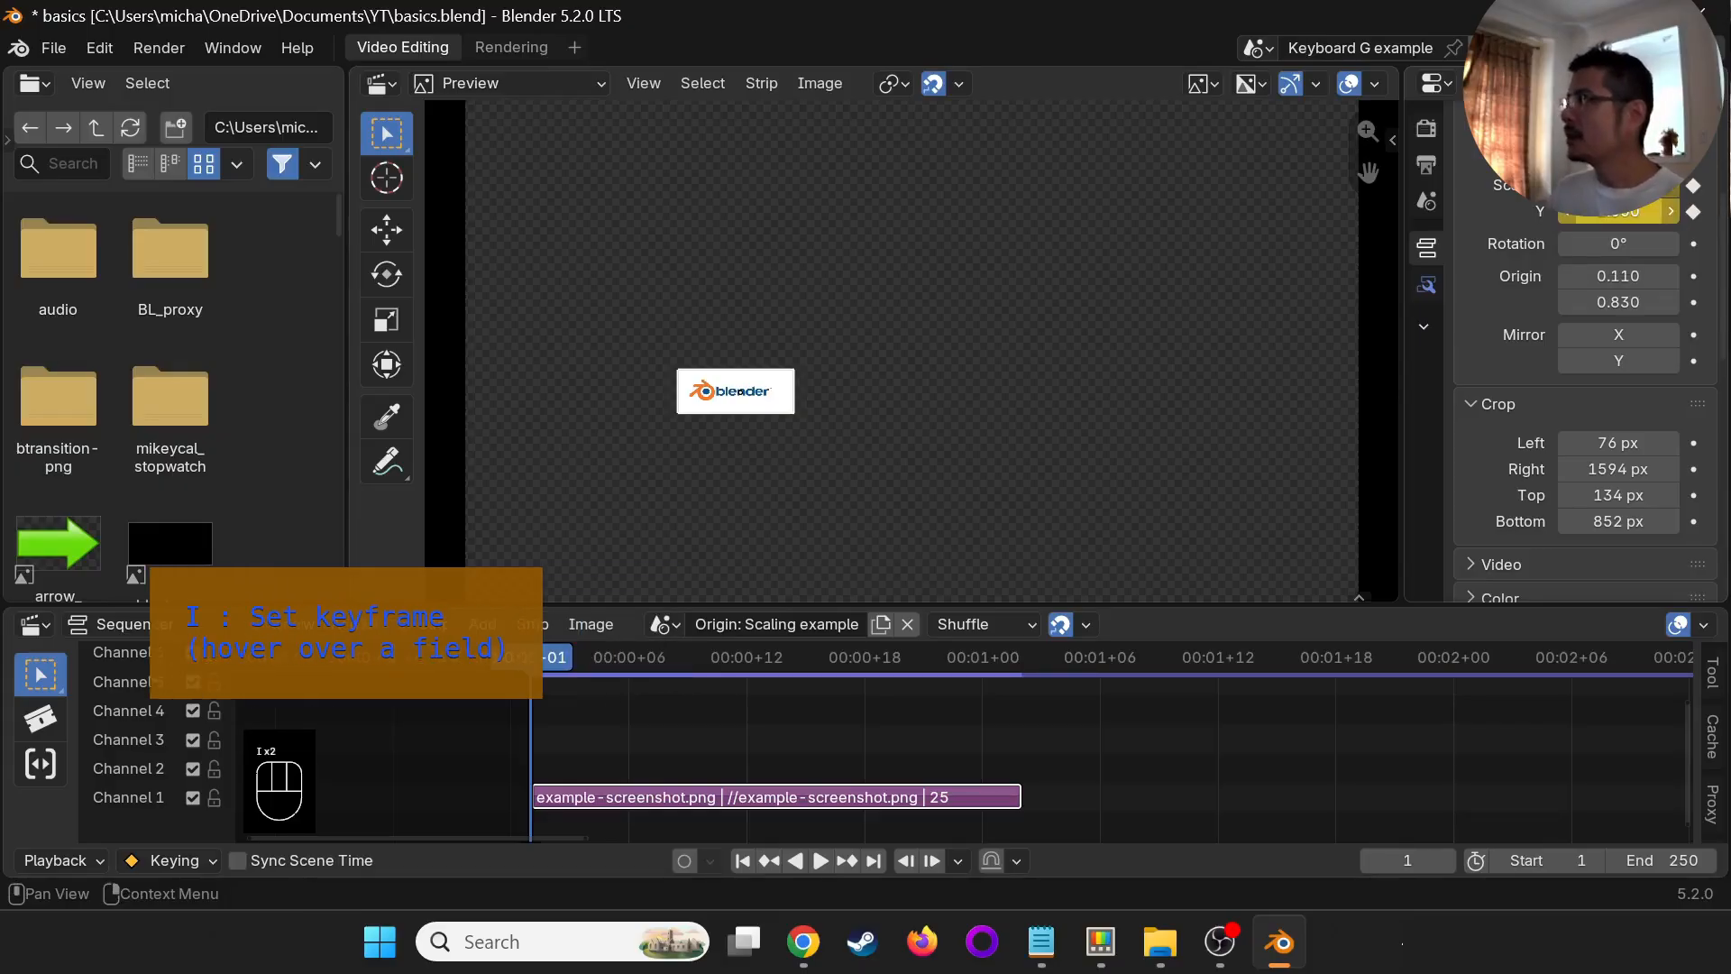
- At frame 25, scale the logo up to about six times its size and keyframe the X and Y scale
{"action": "left_click", "coordinate": [1010, 733]}
{"action": "left_click", "coordinate": [1000, 730]}
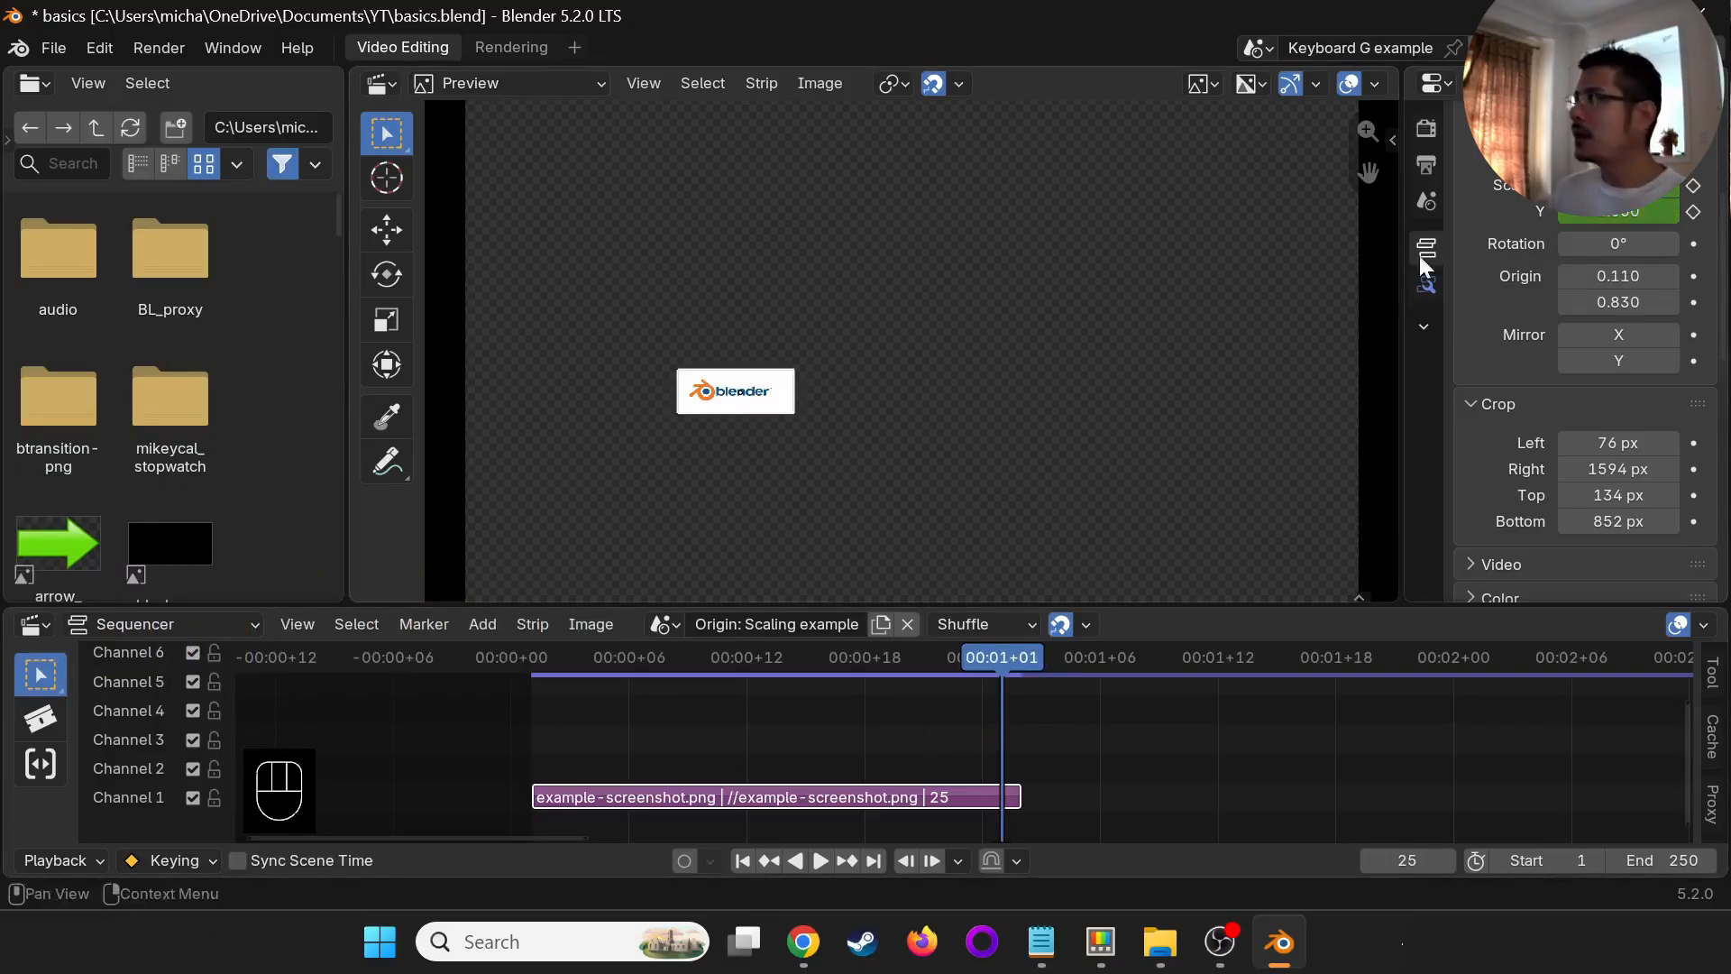
{"action": "key", "text": "s"}
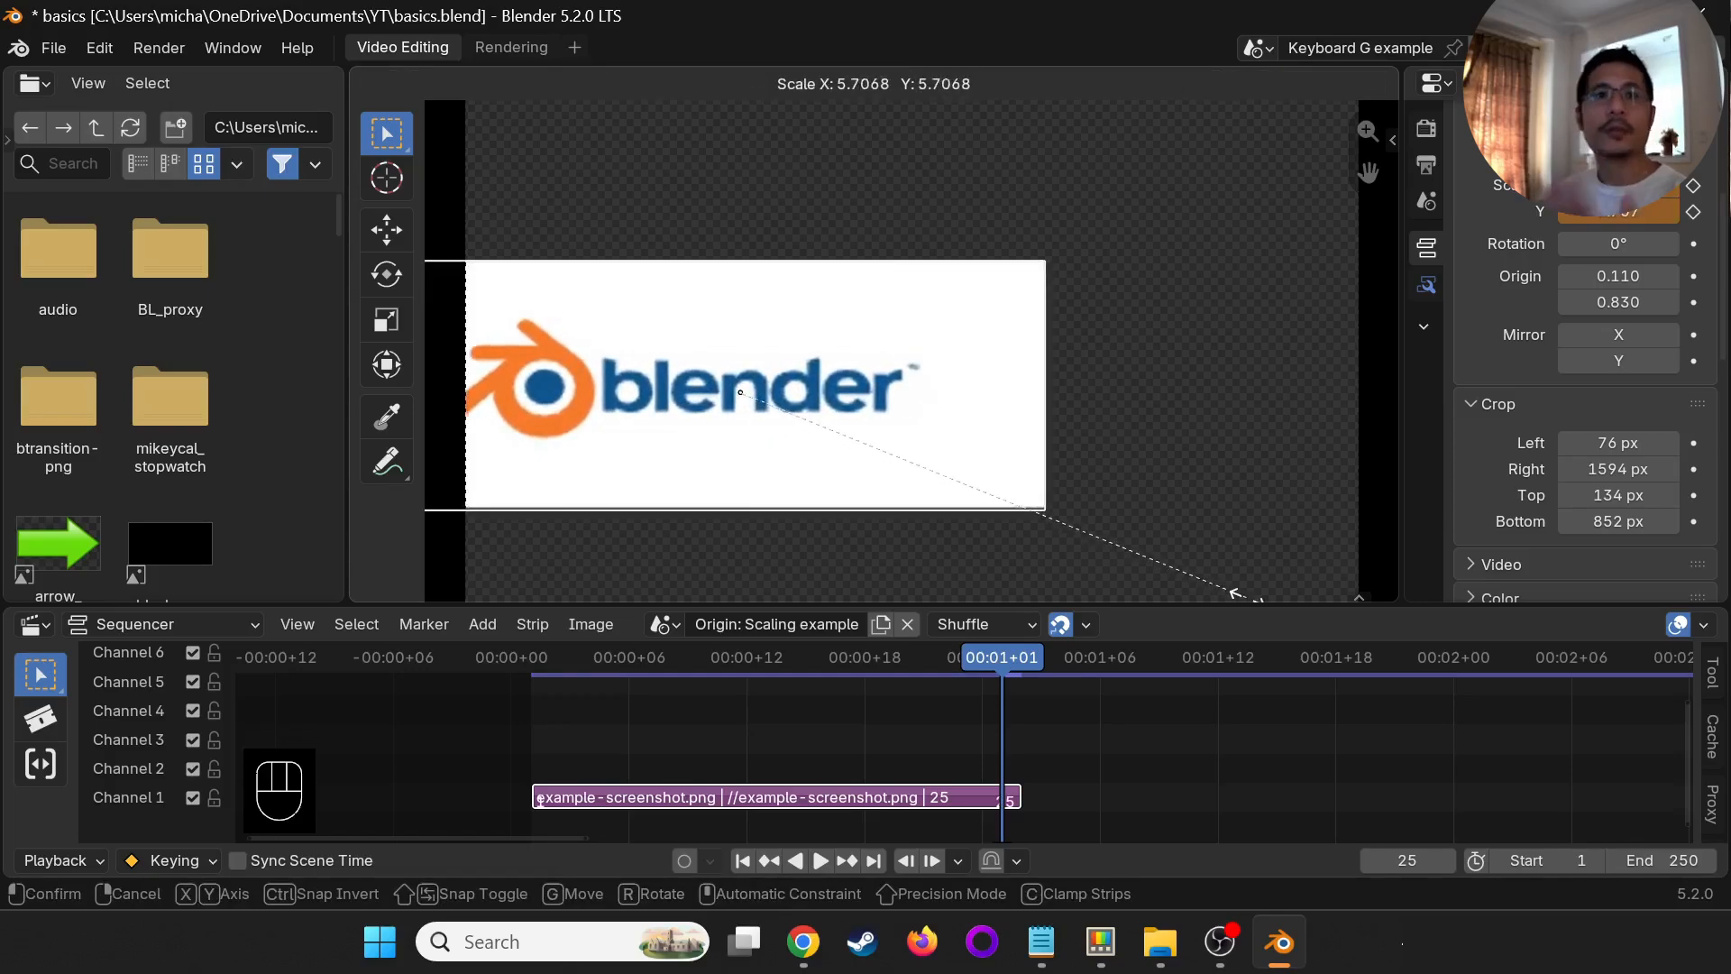
{"action": "left_click", "coordinate": [1307, 78]}
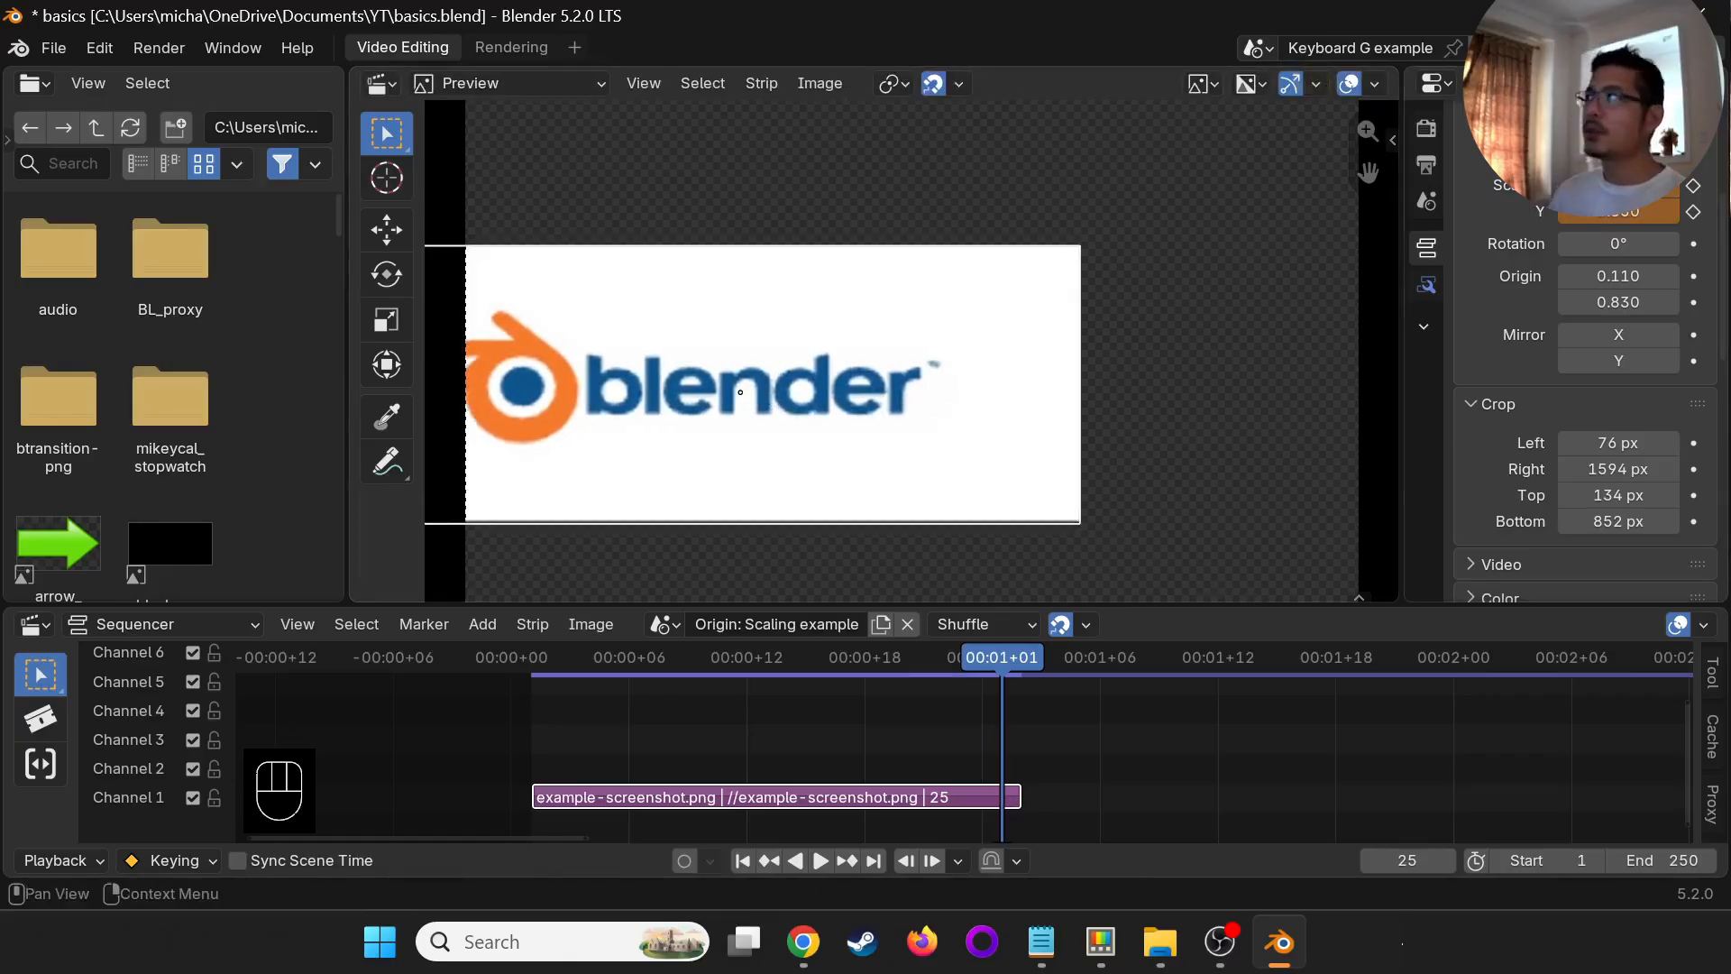
{"action": "key", "text": "i"}
{"action": "key", "text": "i"}
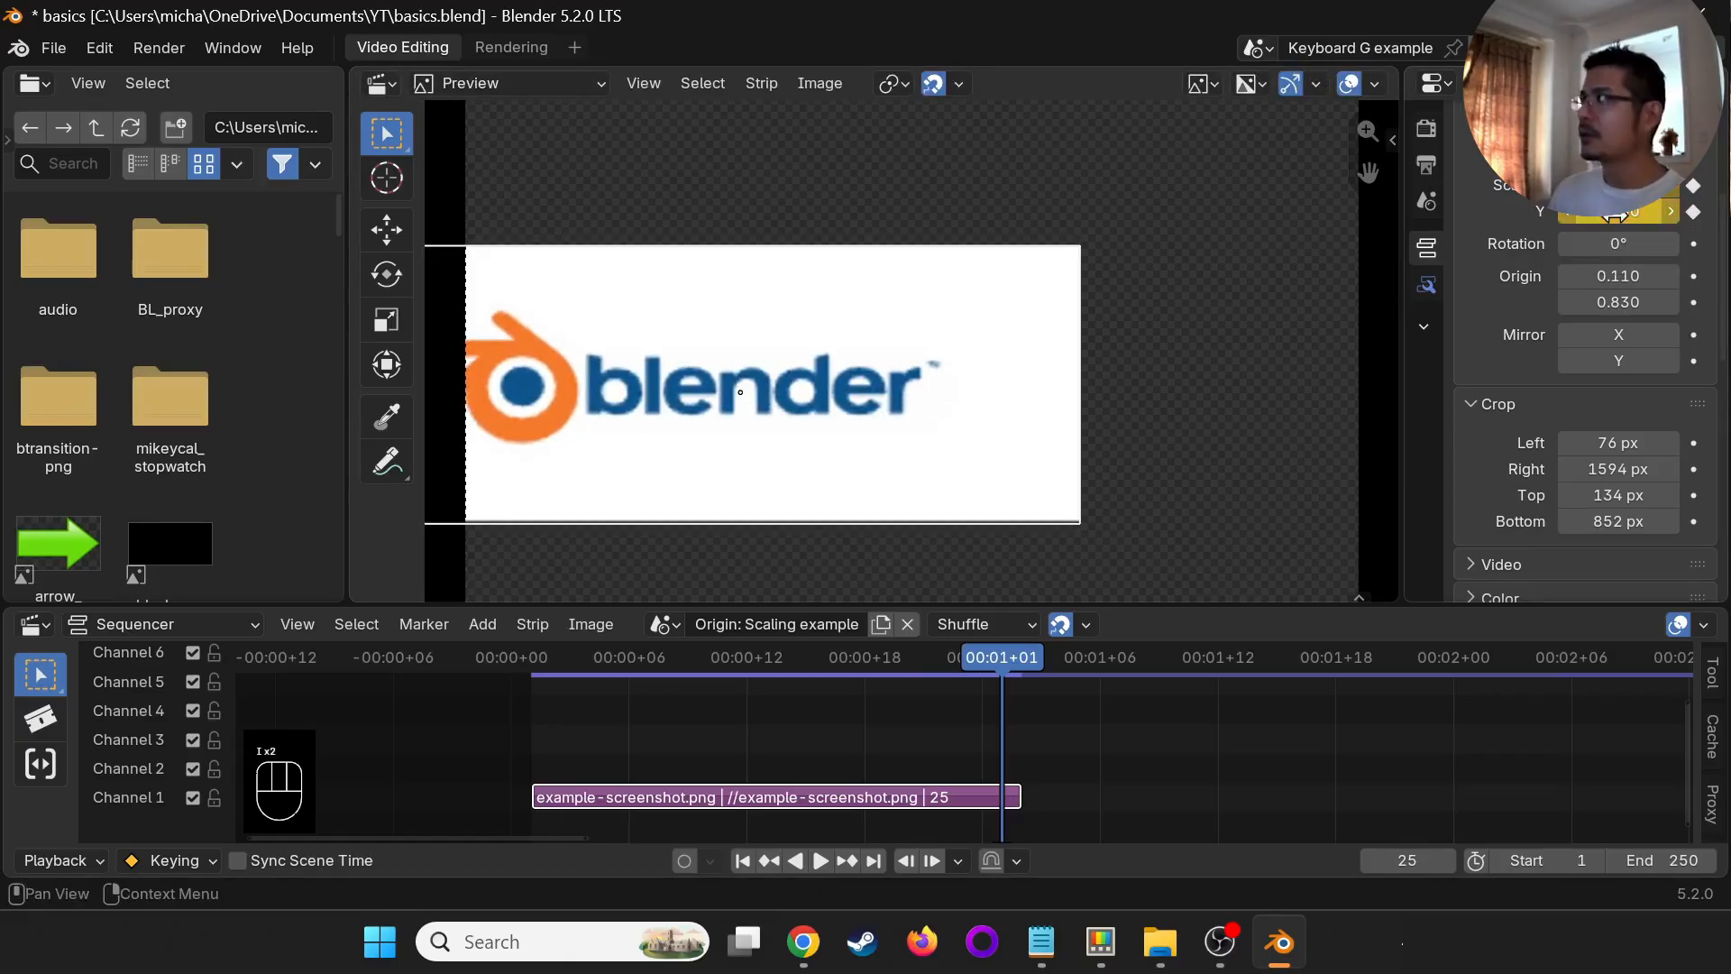
- Scrub through the zoom to frame 19, shift the logo slightly and scale it up by a factor of about 1.97
{"action": "left_click_drag", "start_coordinate": [561, 734], "coordinate": [889, 739]}
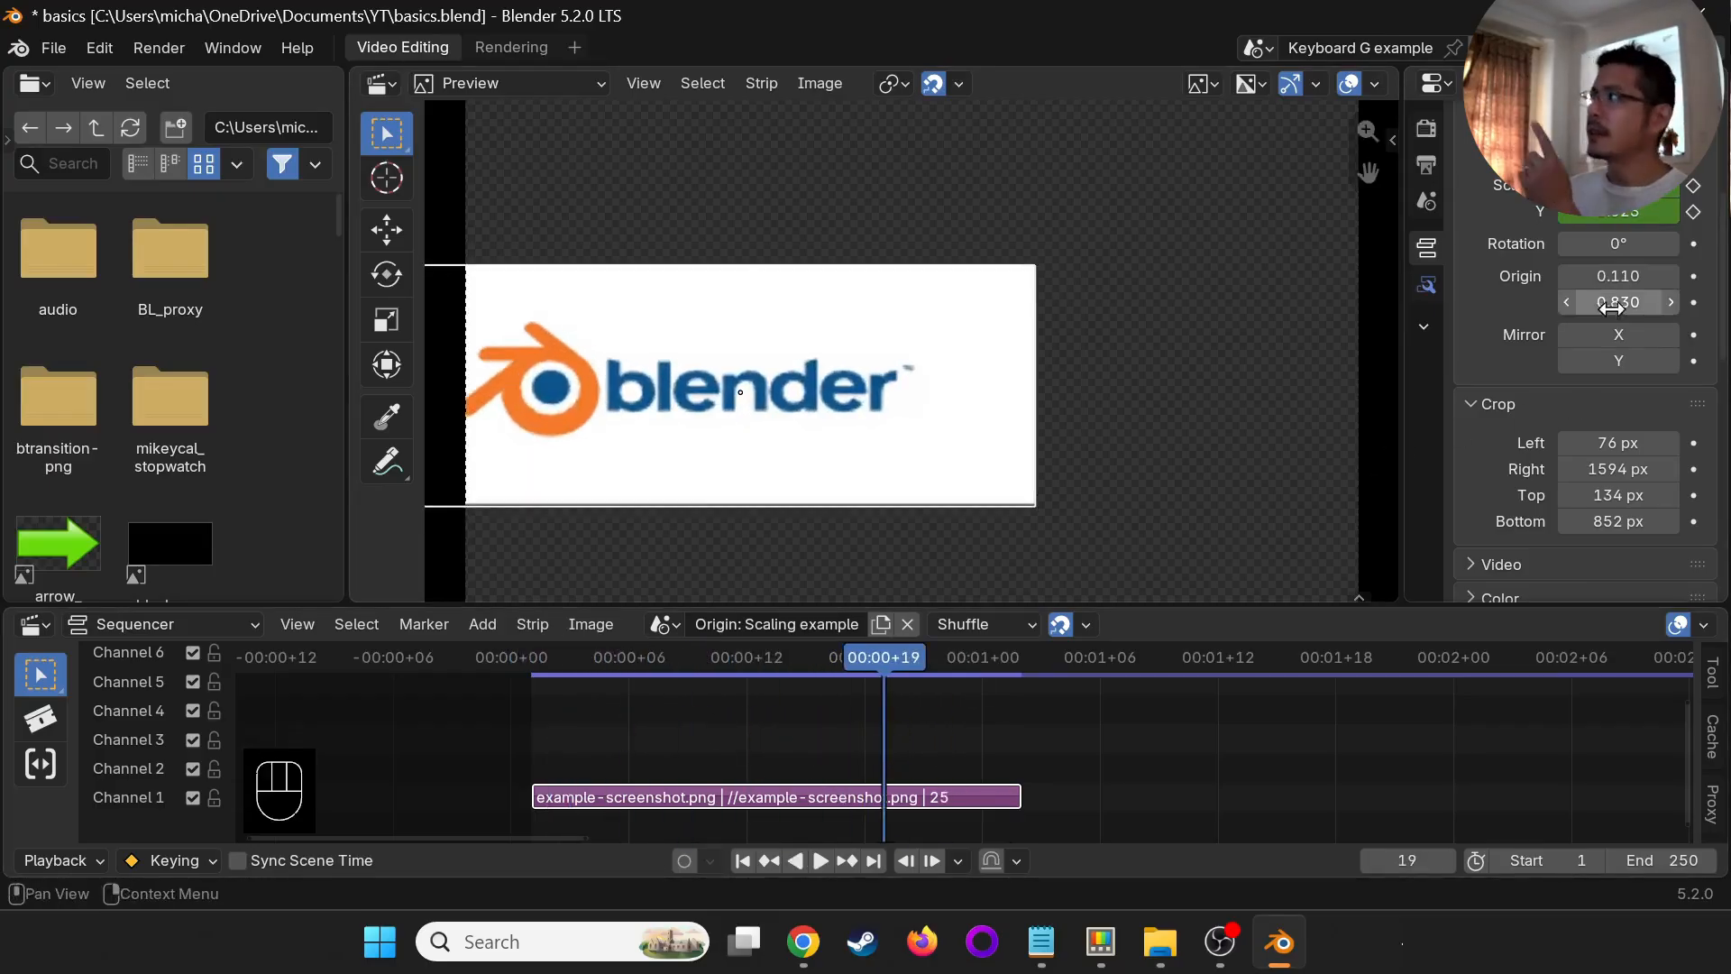
{"action": "left_click_drag", "start_coordinate": [1634, 276], "coordinate": [1649, 276]}
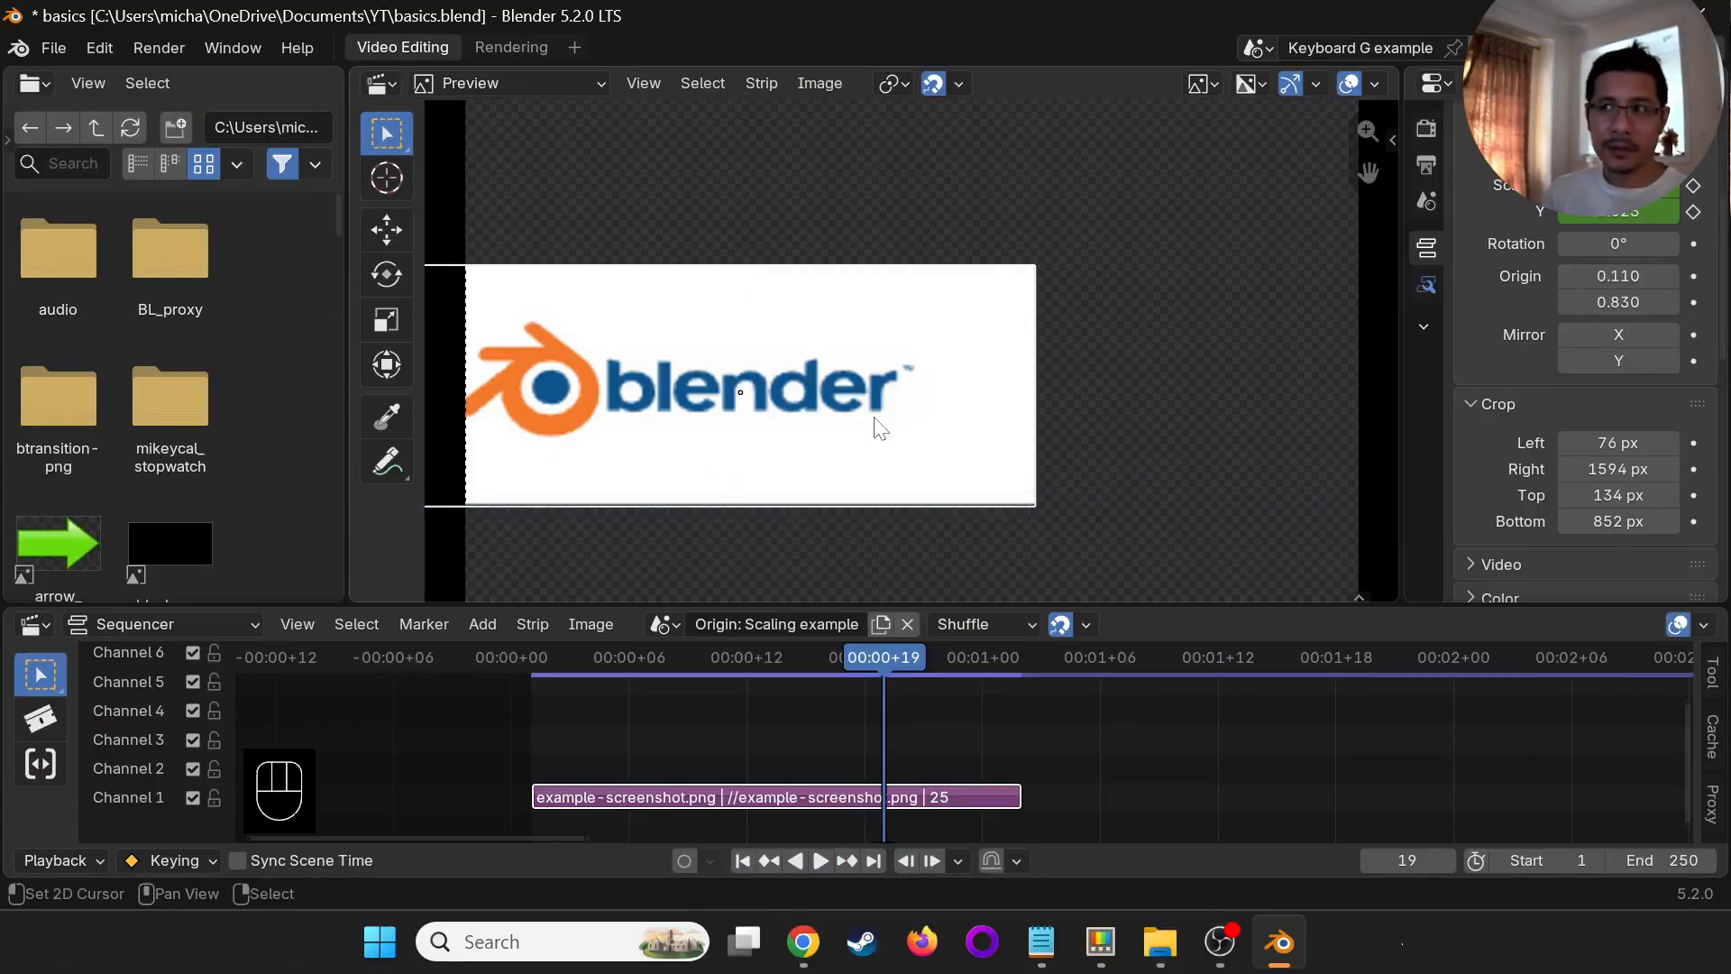
{"action": "key", "text": "g"}
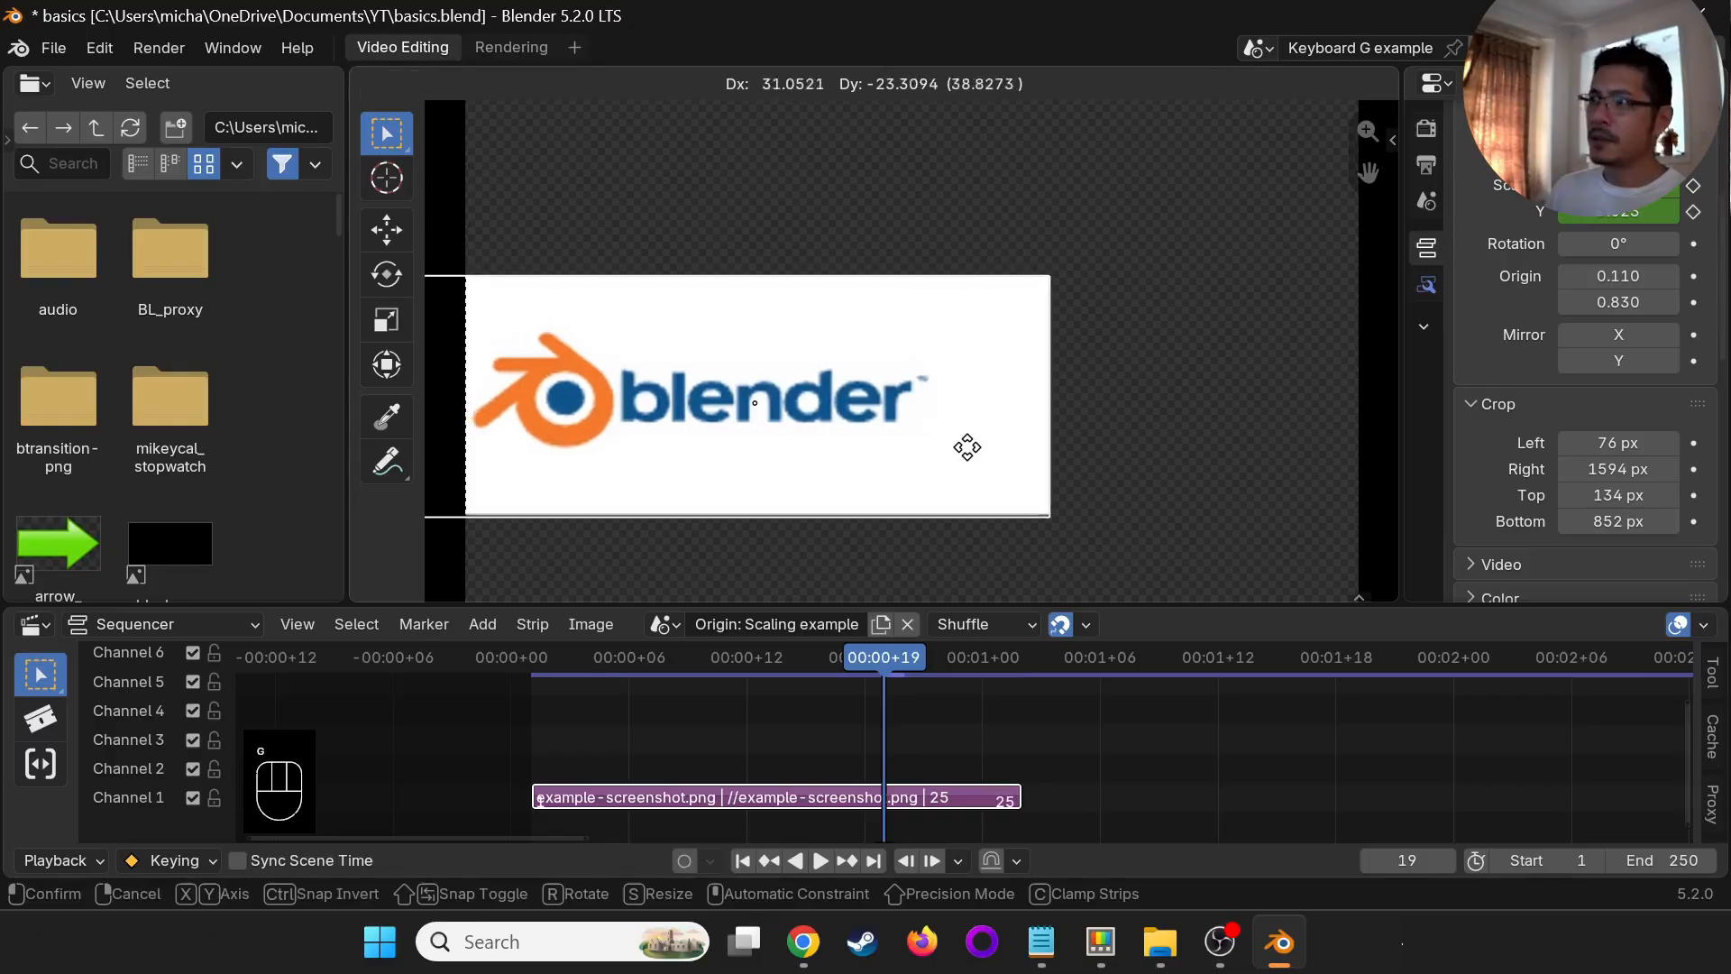
{"action": "key", "text": "Escape"}
{"action": "key", "text": "s"}
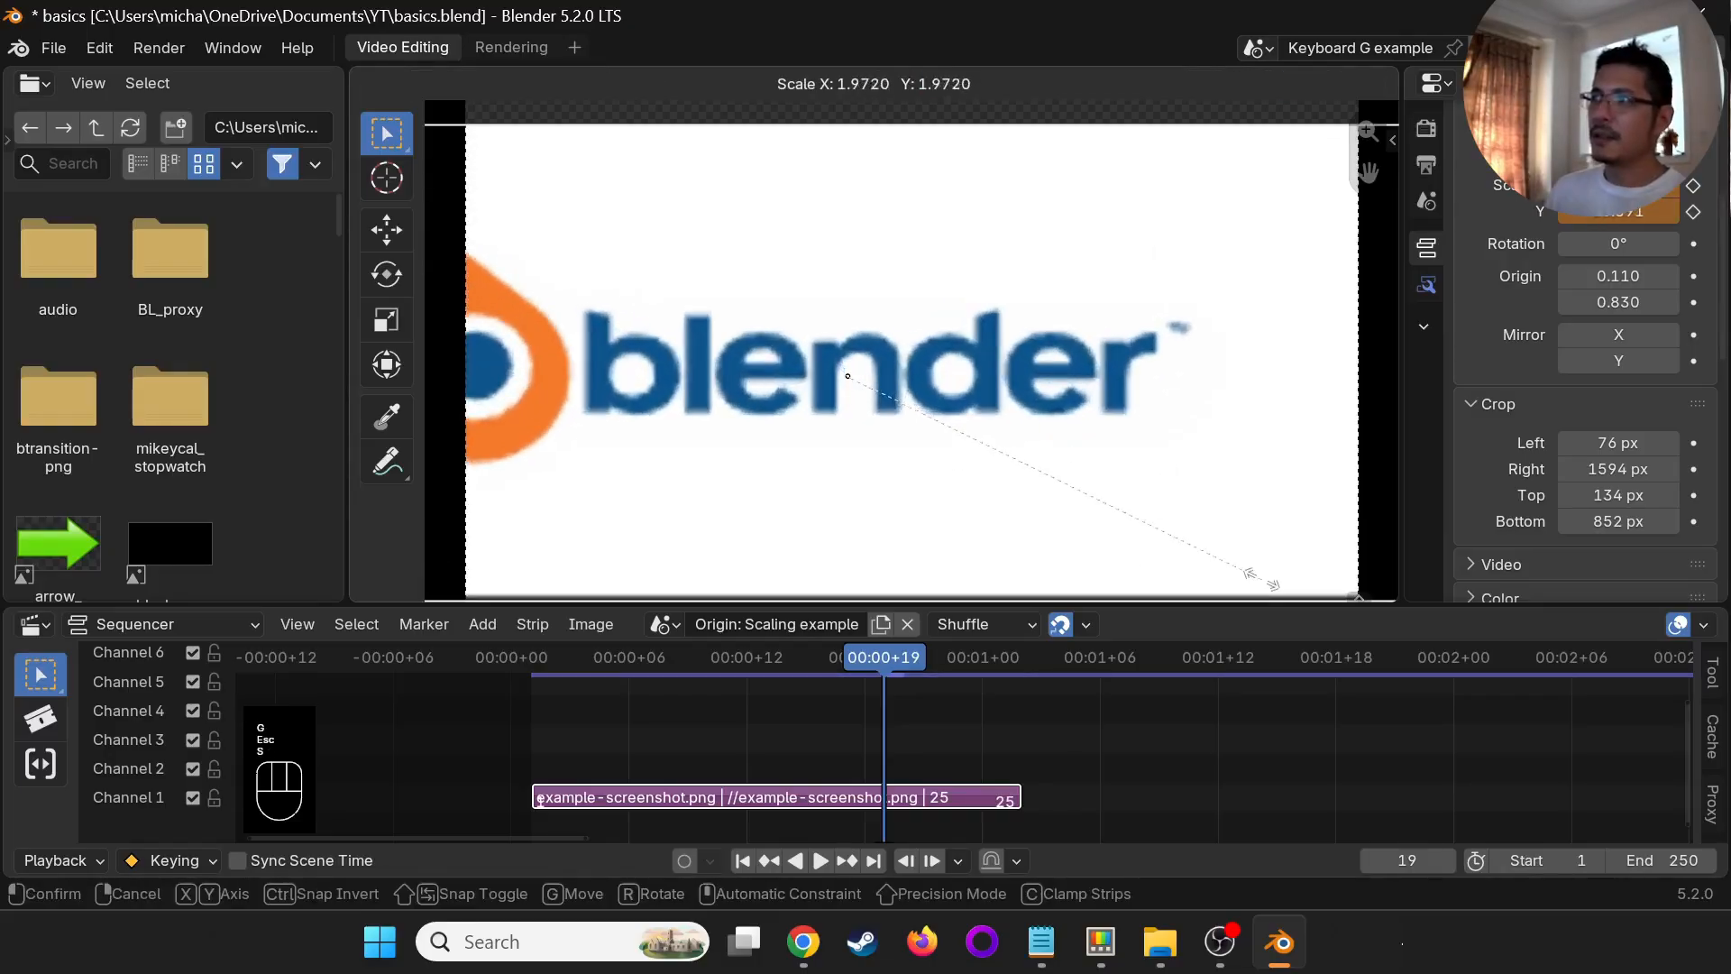
{"action": "left_click", "coordinate": [1262, 581]}
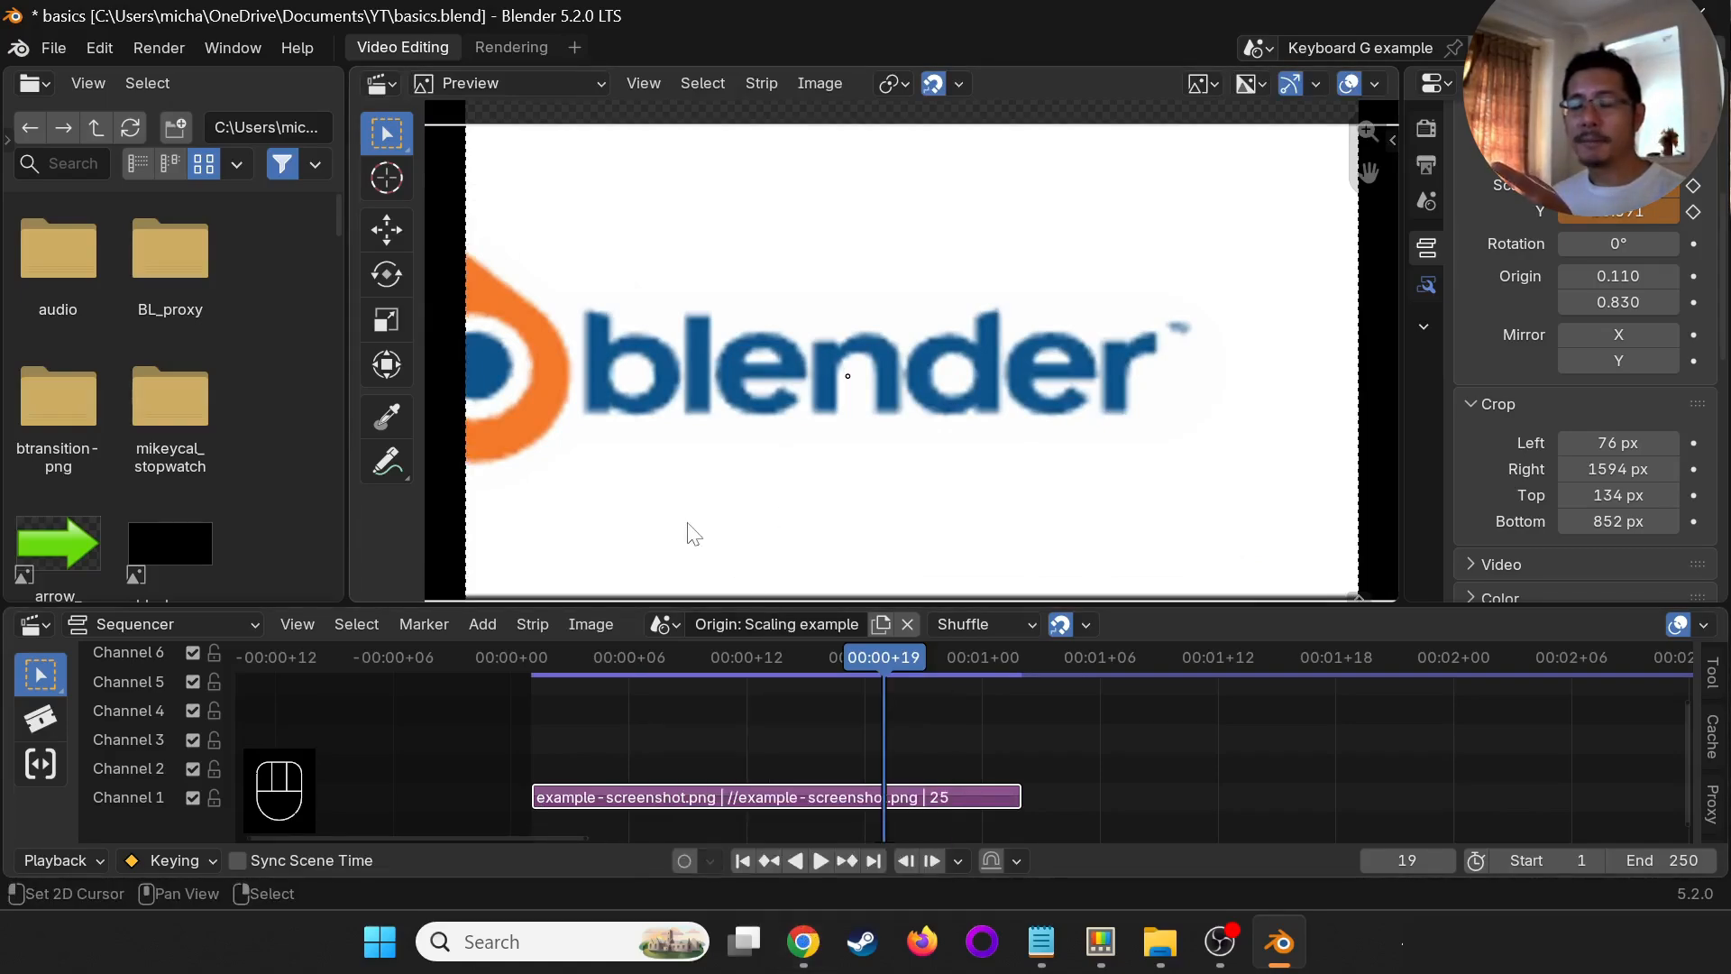
- Switch to the browser and examine the logo kit download section on blender.org/about/logo/
{"action": "left_click", "coordinate": [746, 836]}
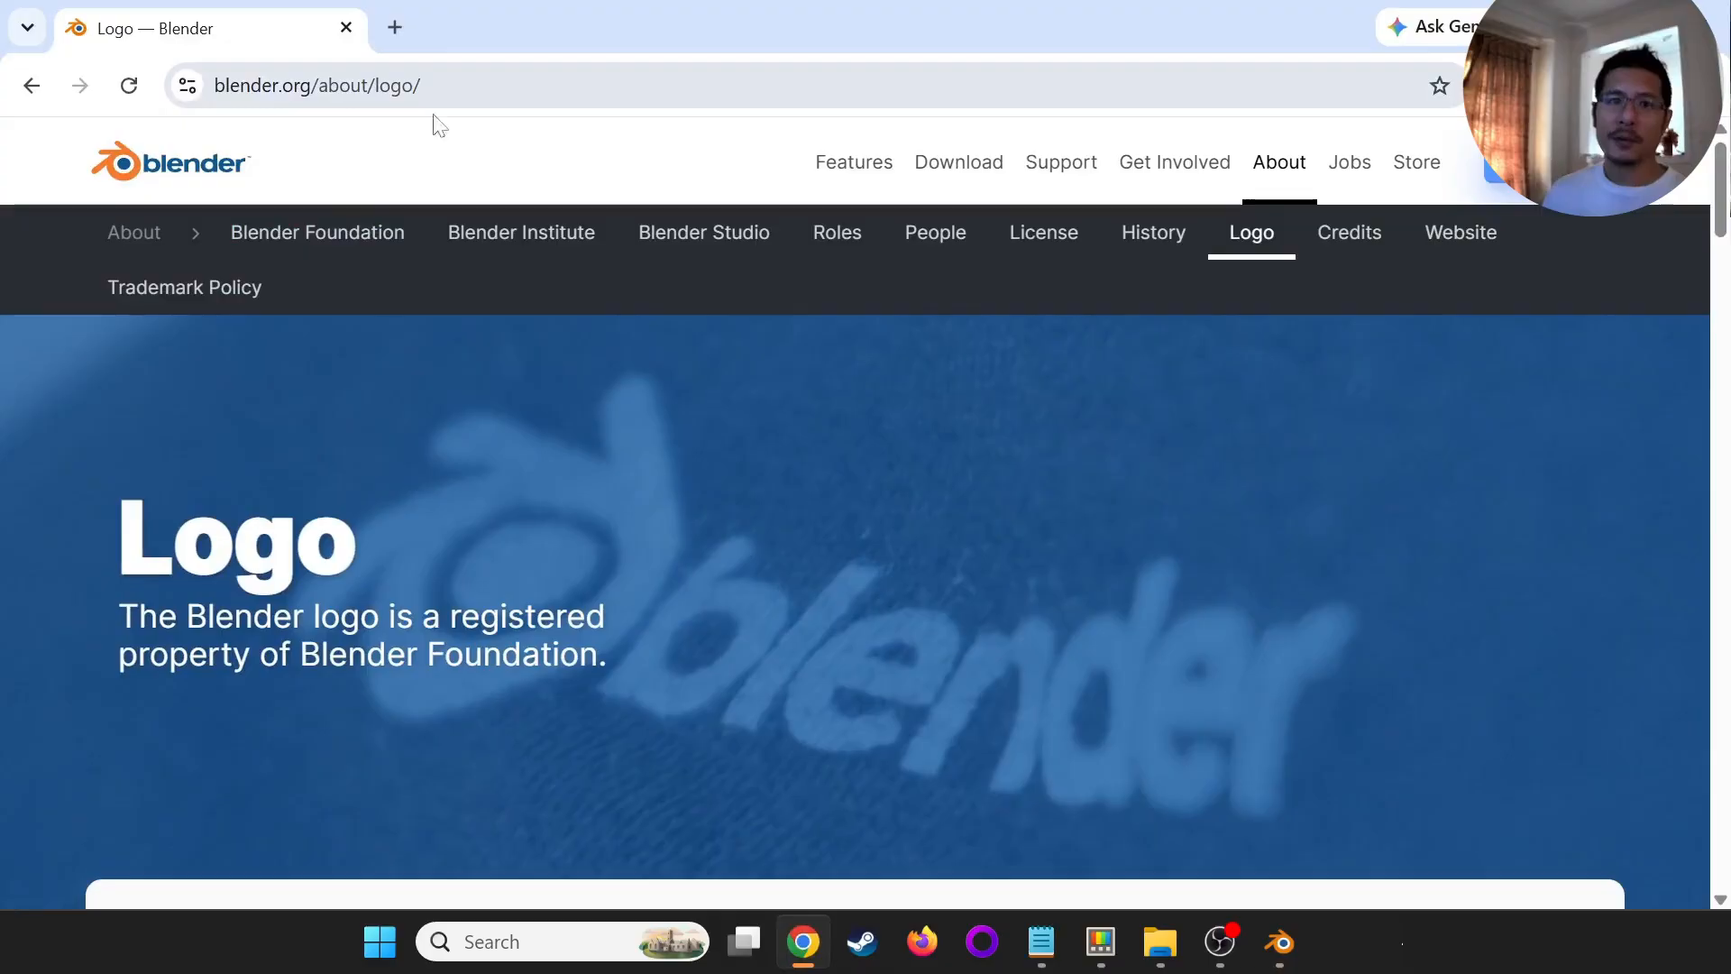
{"action": "scroll", "coordinate": [455, 406], "scroll_direction": "down", "scroll_amount": 6}
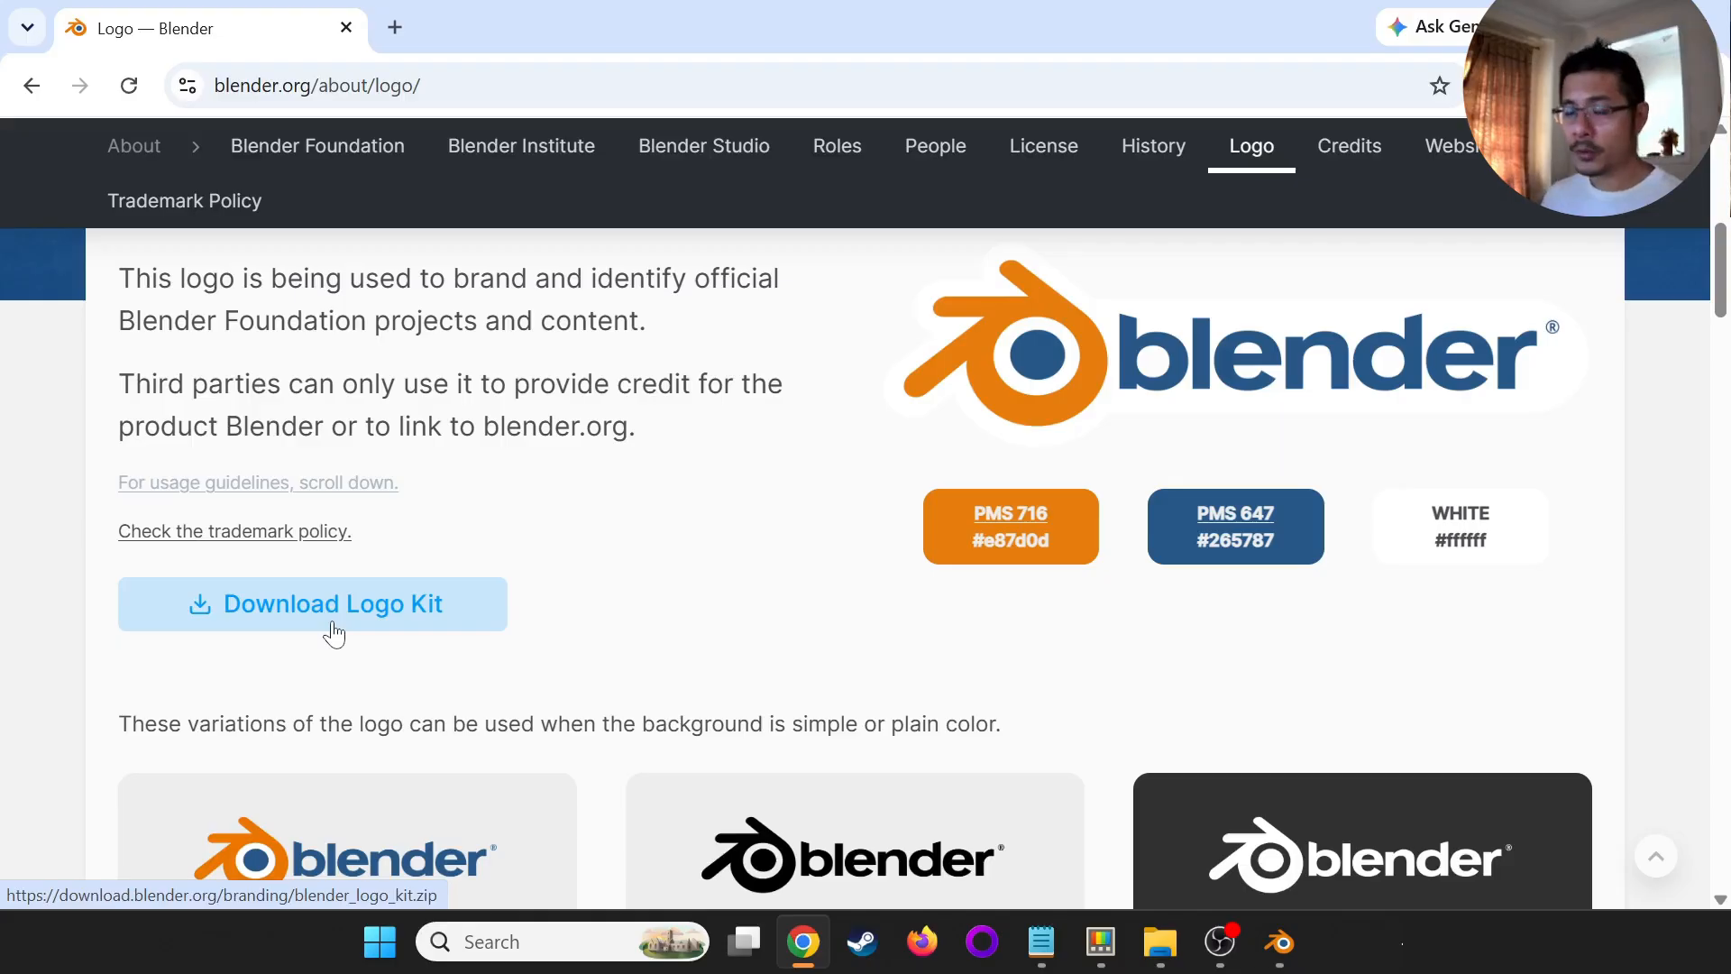
- Return to Blender and switch the sequencer to the "Origin: Rotation example" scene
{"action": "key", "text": "alt+Tab"}
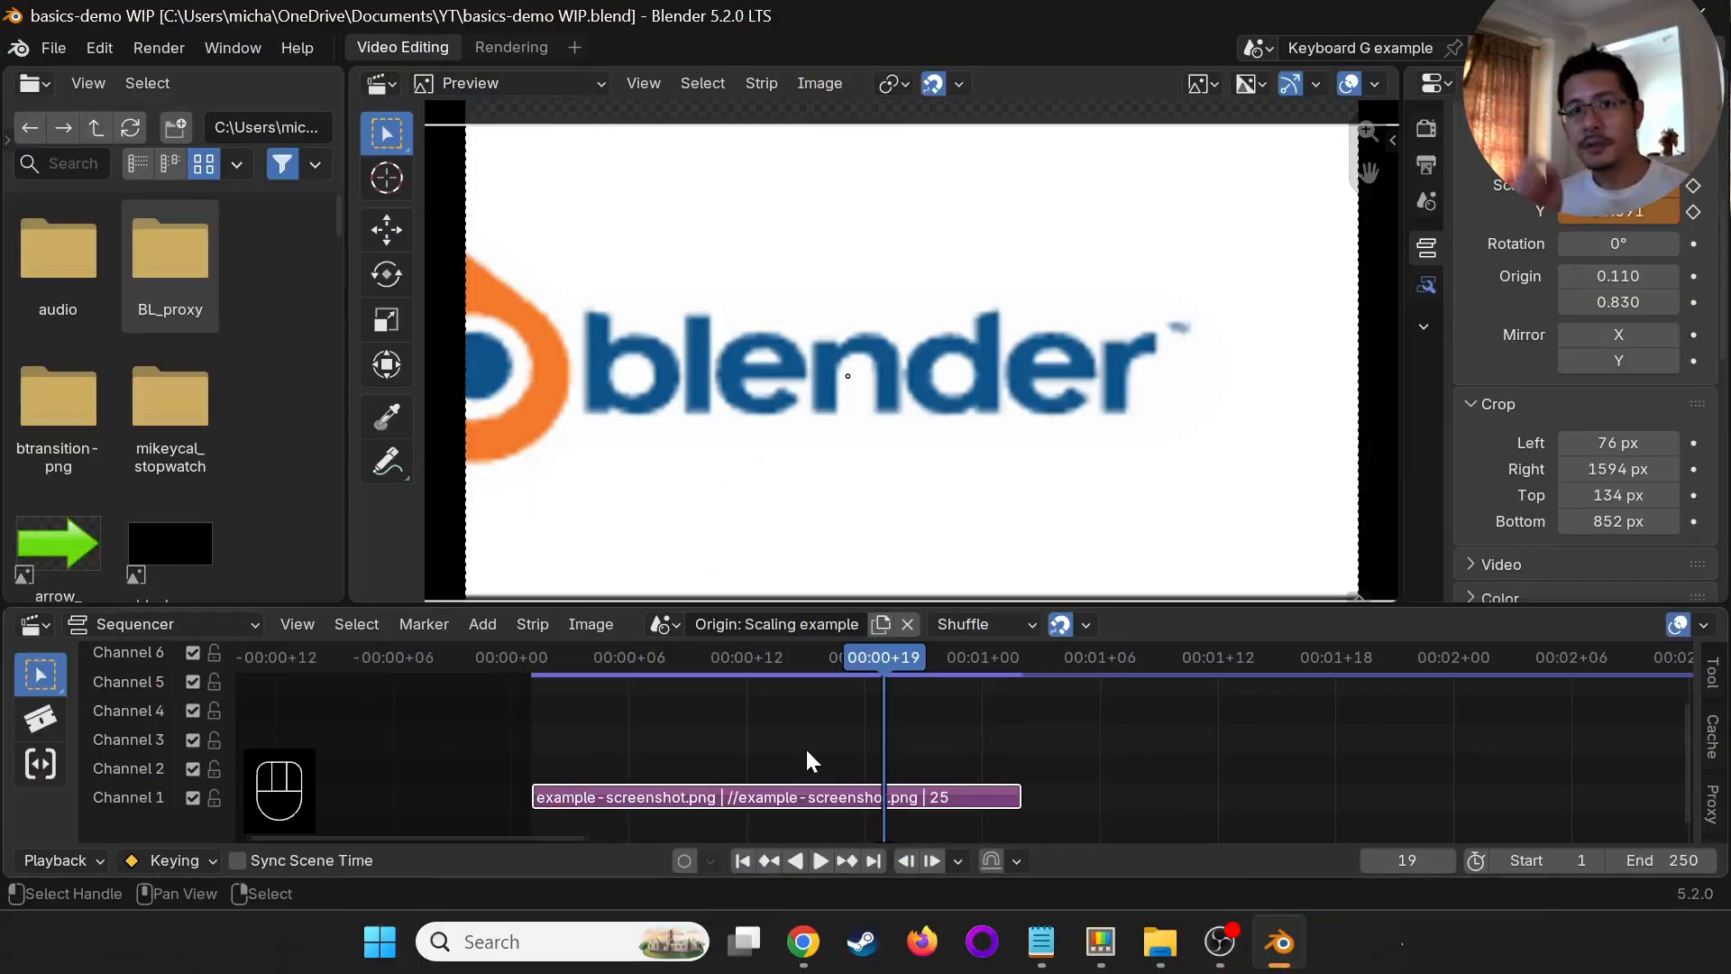
{"action": "left_click", "coordinate": [665, 624]}
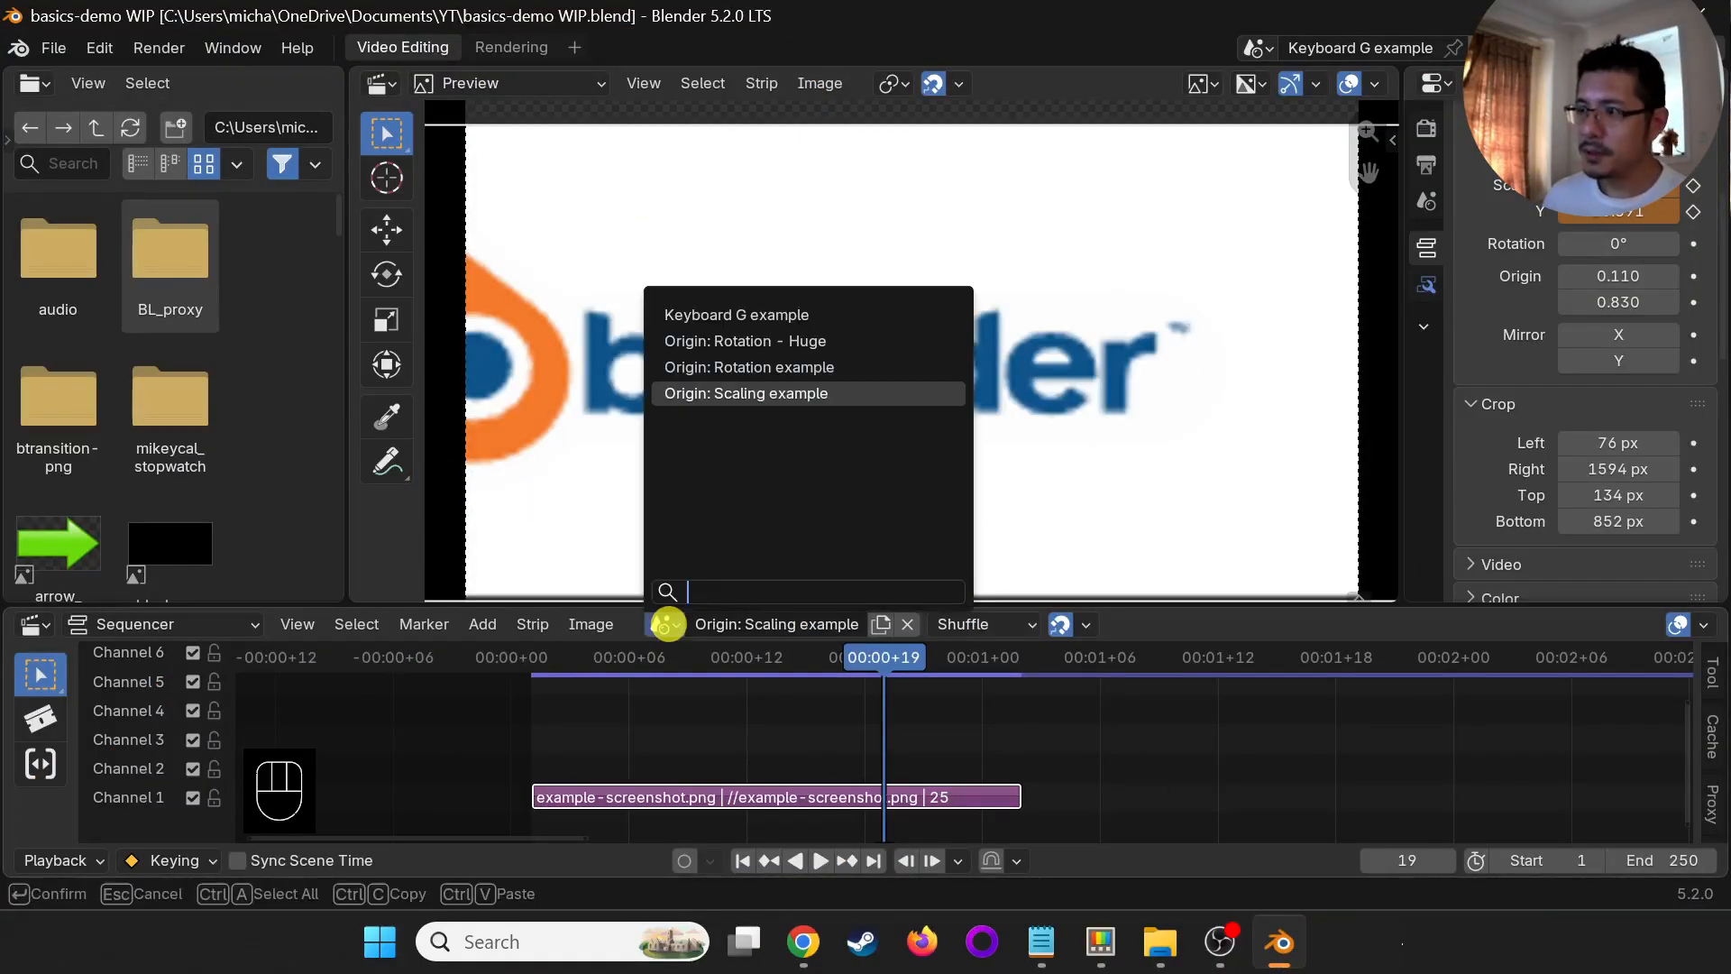
{"action": "key", "text": "Up"}
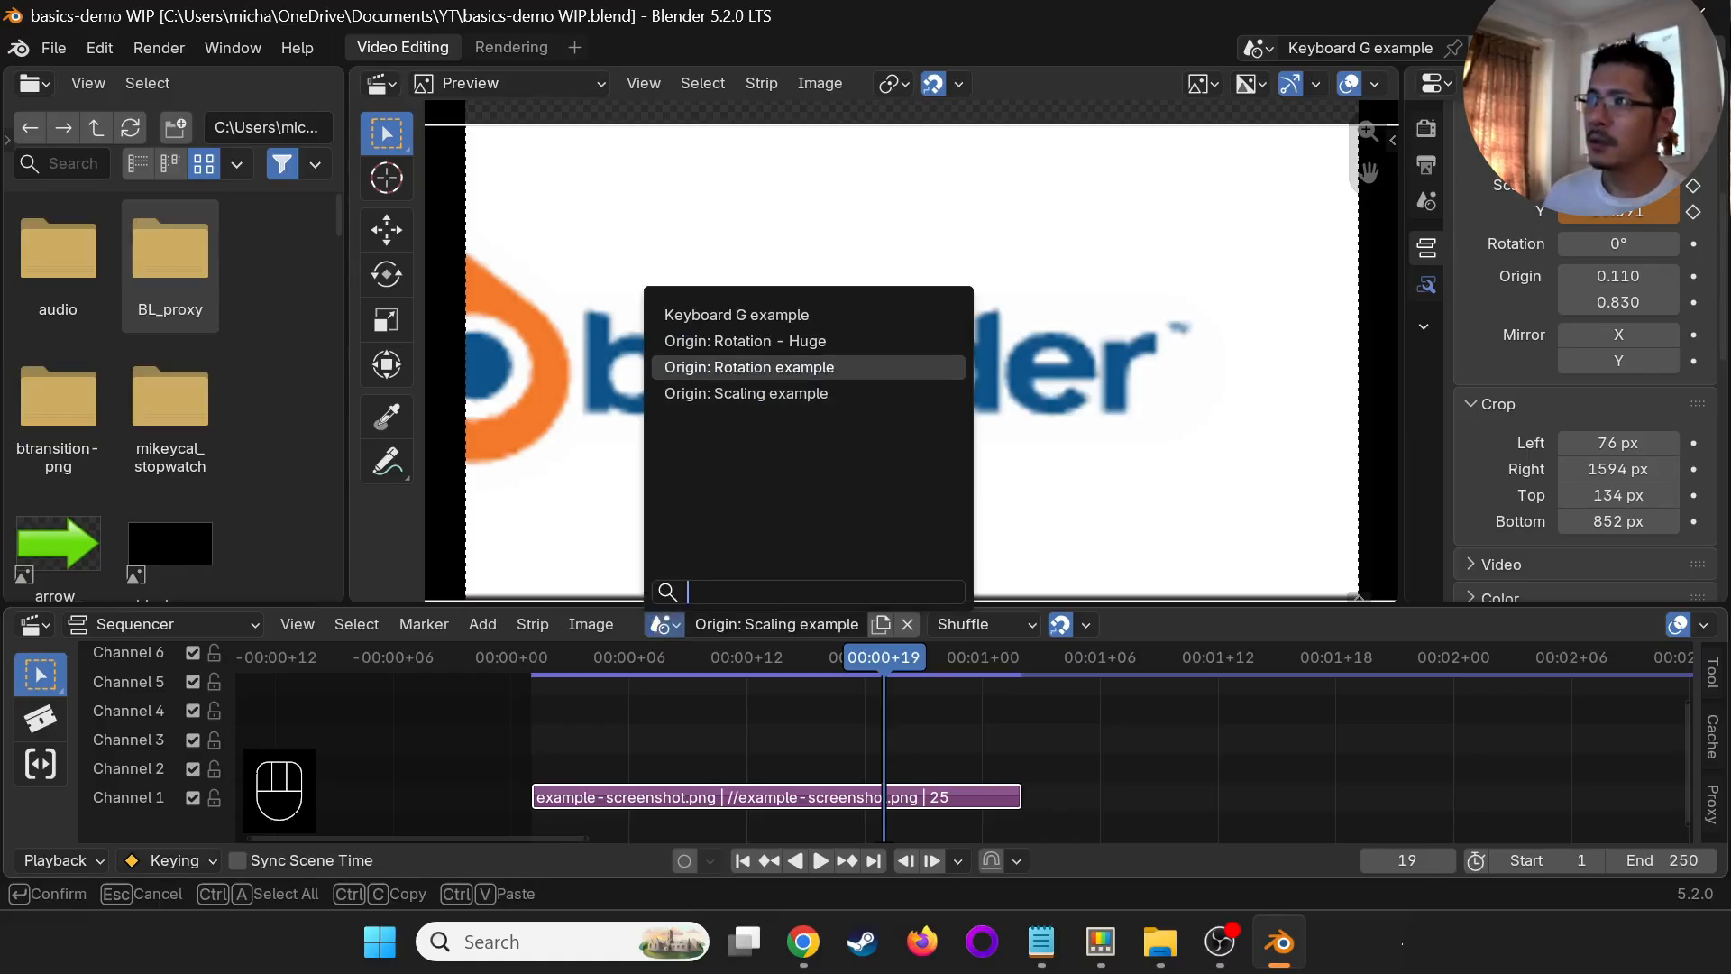
{"action": "left_click", "coordinate": [770, 365]}
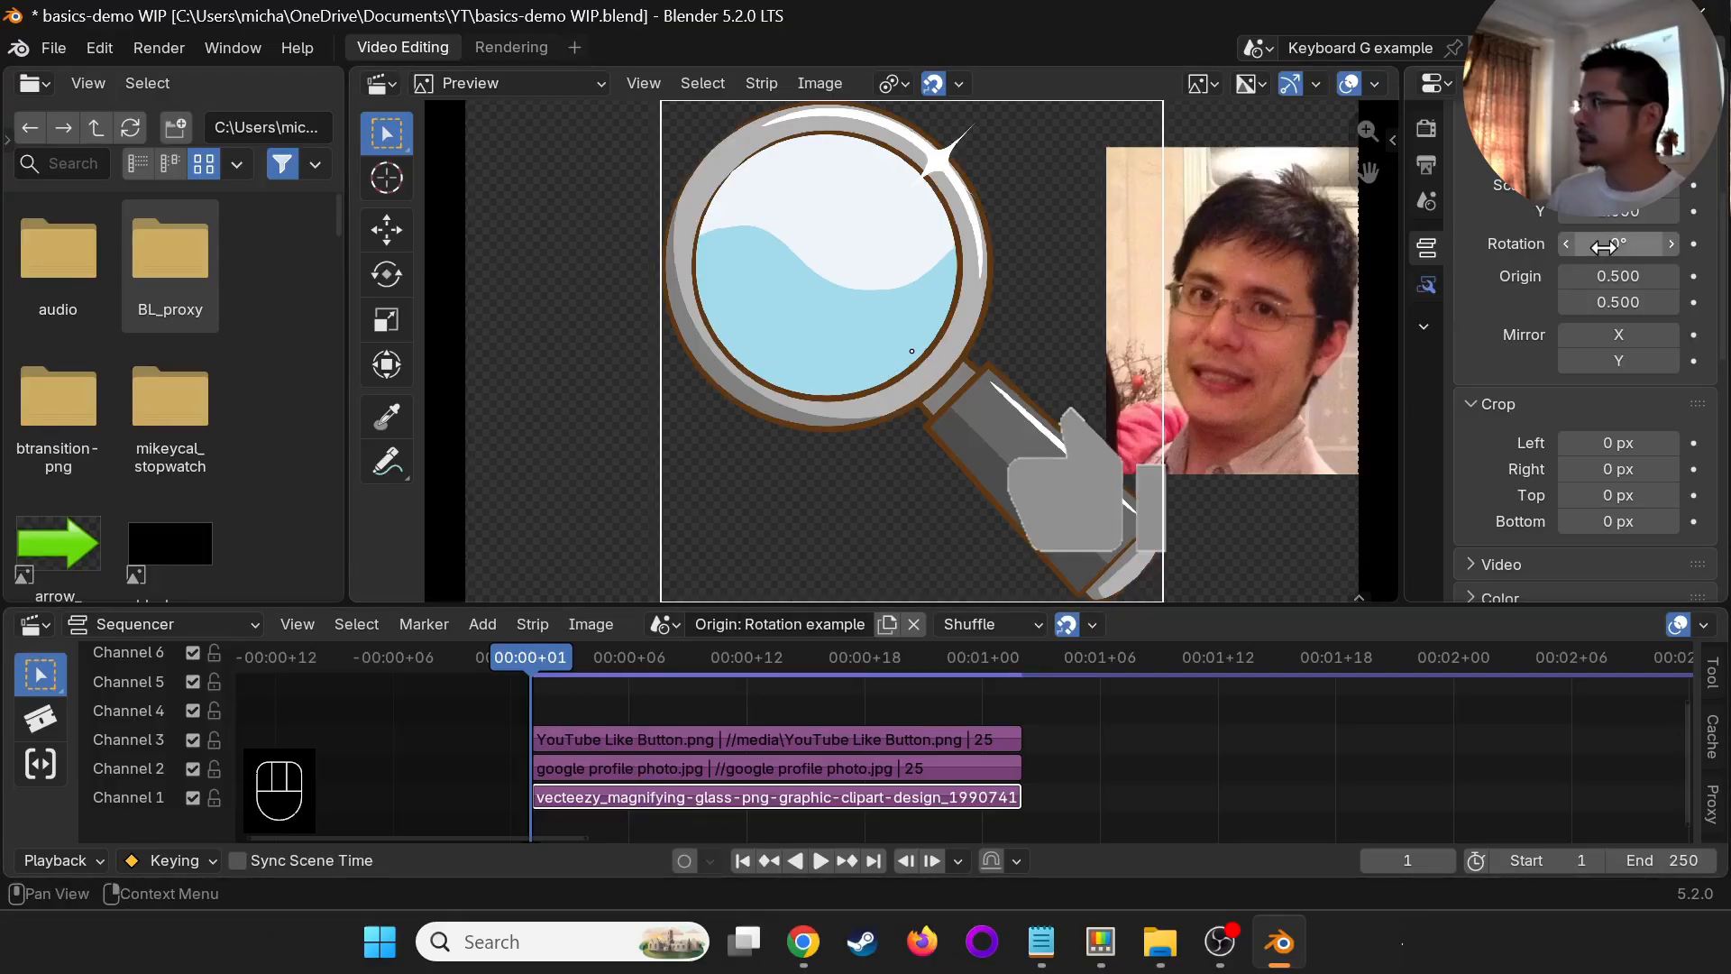
- Keyframe the magnifying glass strip's rotation at 0° on frame 1 and move the playhead to frame 24
{"action": "key", "text": "i"}
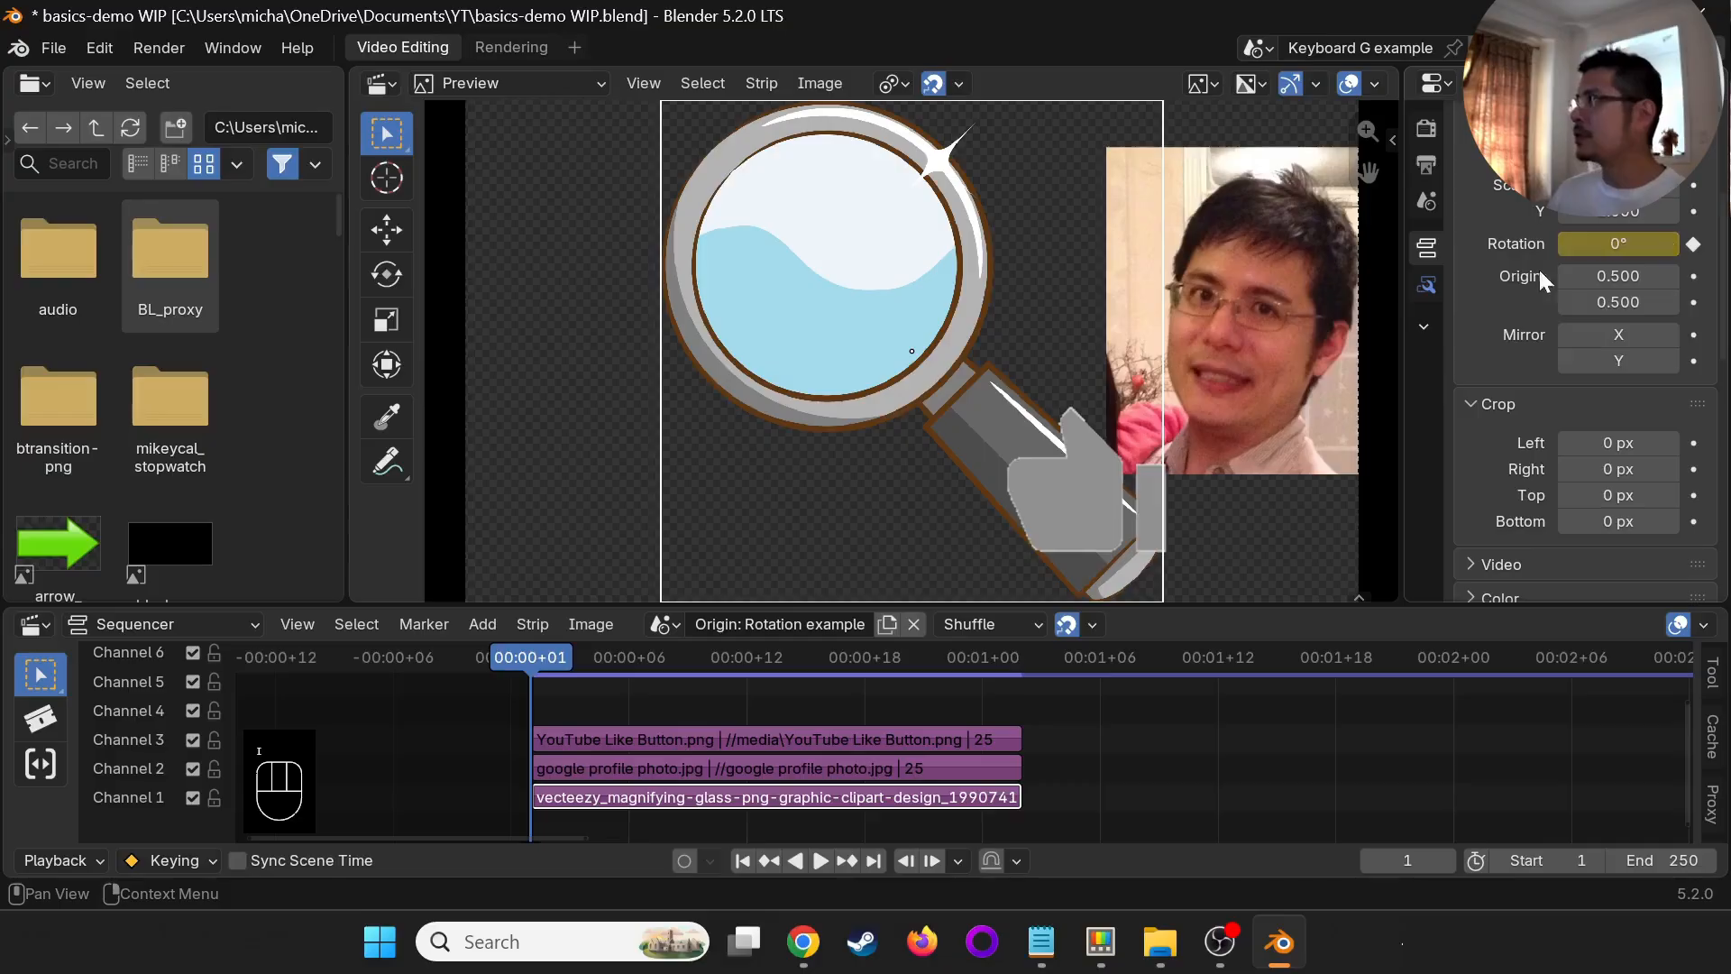
{"action": "left_click", "coordinate": [979, 695]}
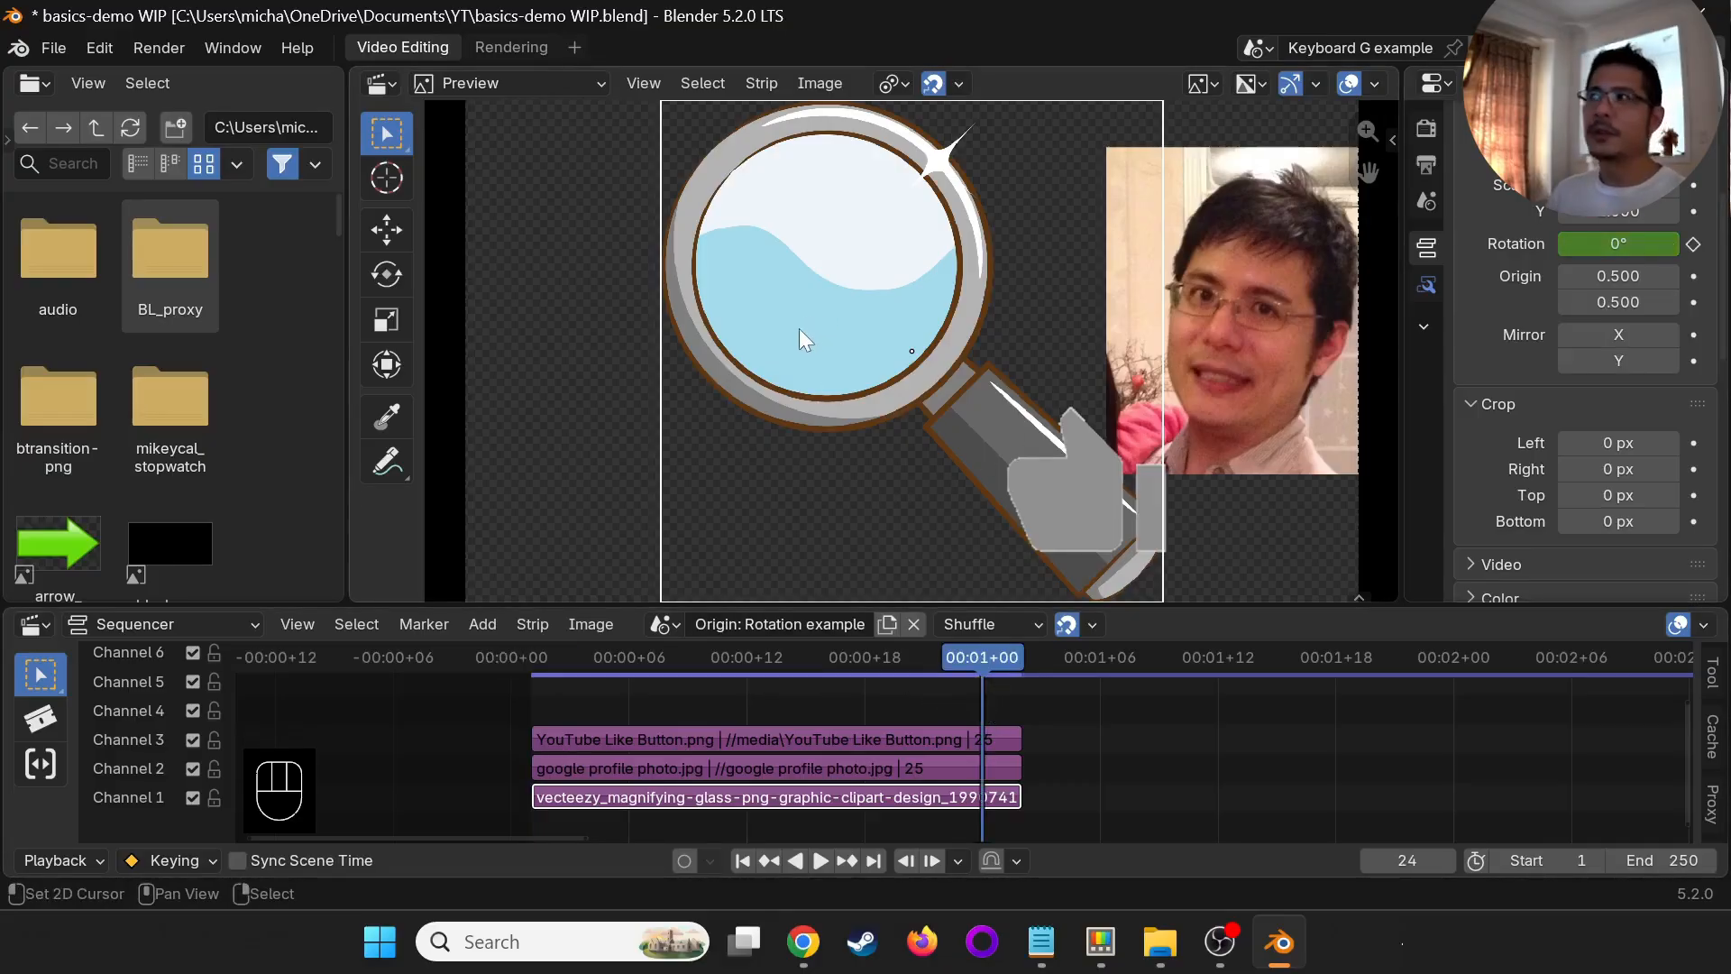
- Try rotating the magnifying glass slightly about its central origin at frame 24
{"action": "key", "text": "r"}
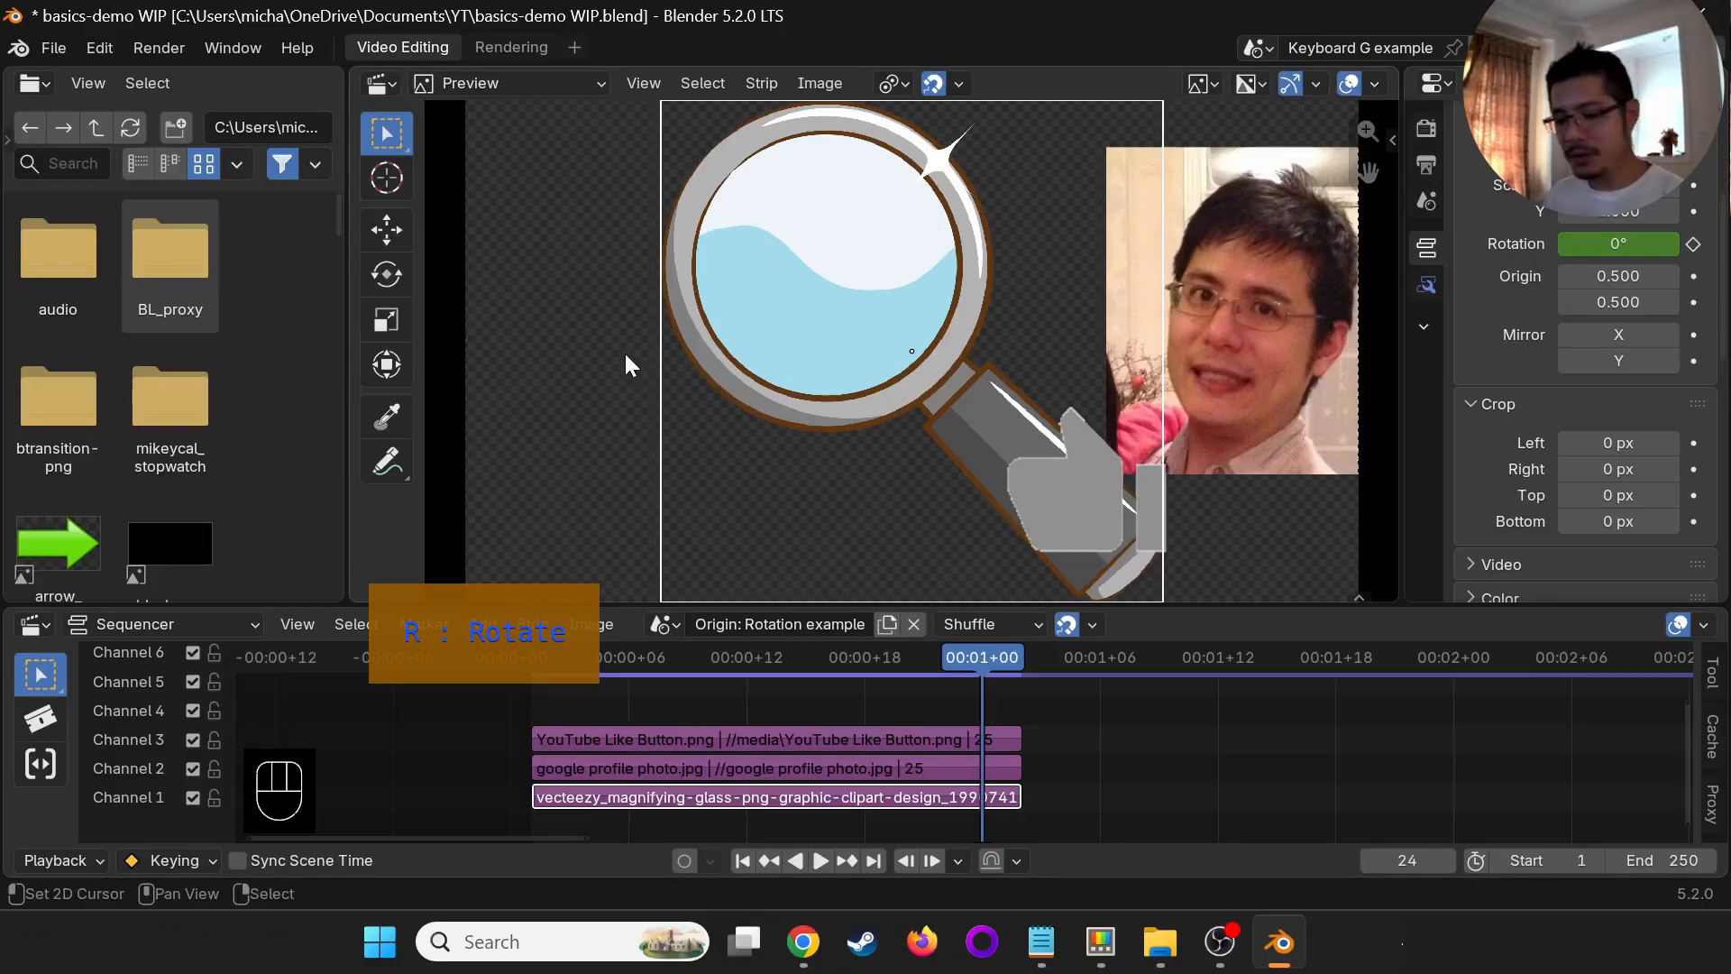
{"action": "key", "text": "r"}
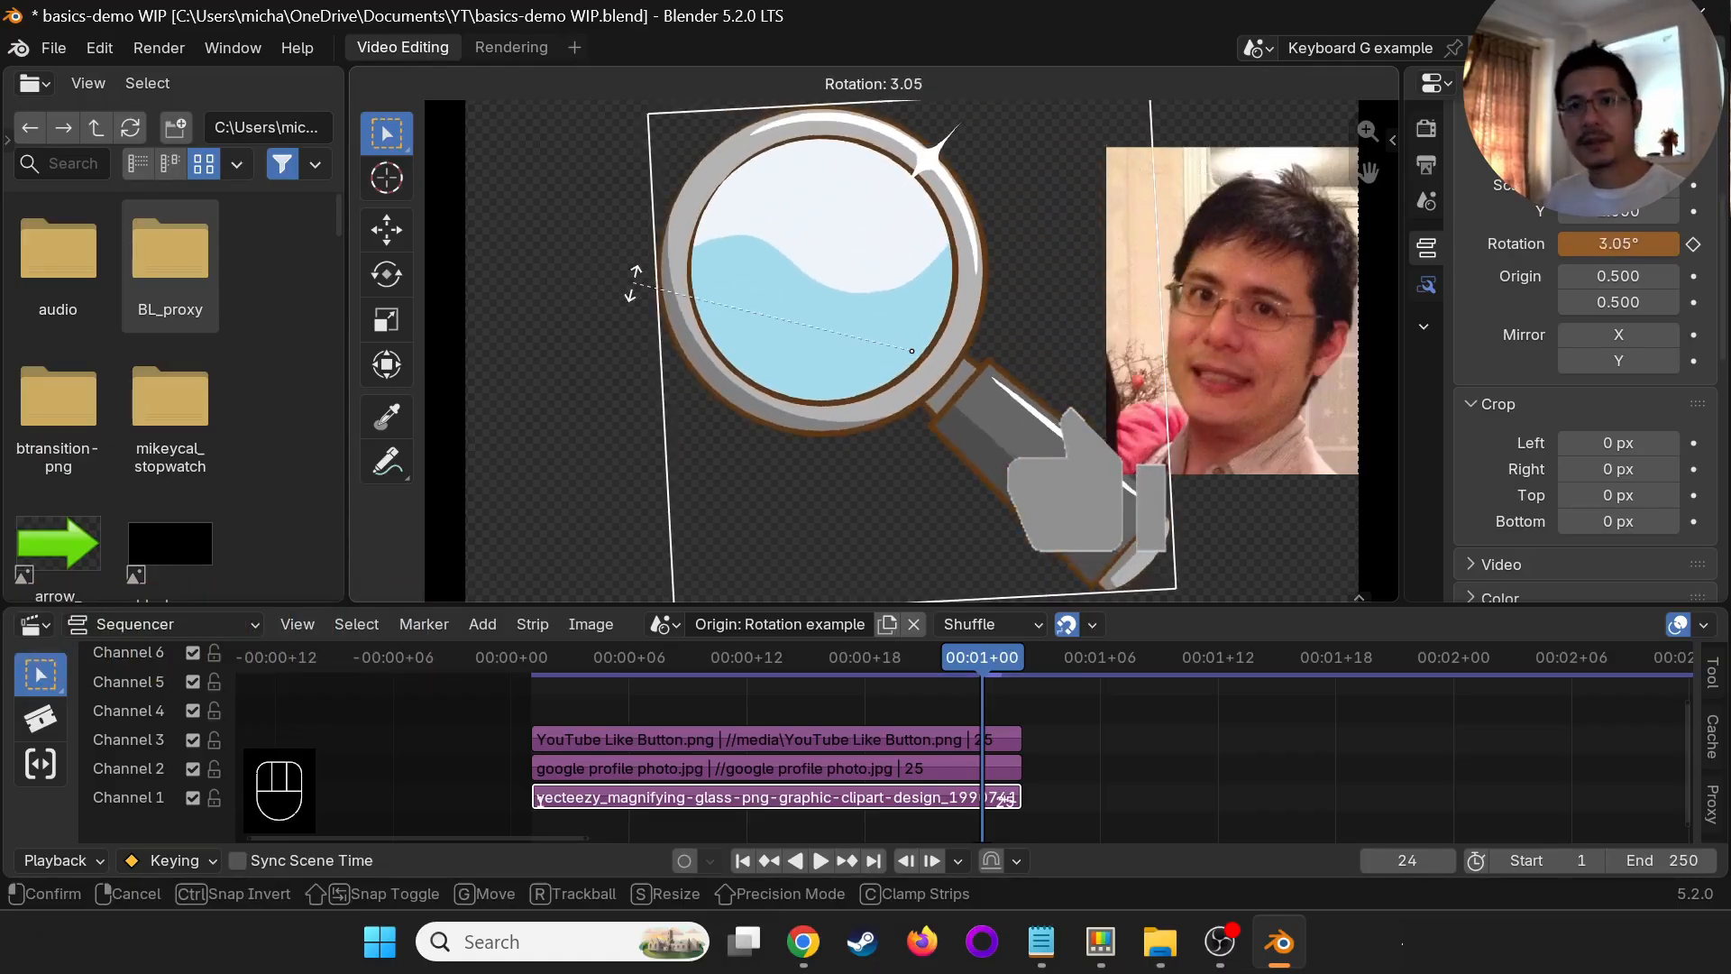
{"action": "key", "text": "Escape"}
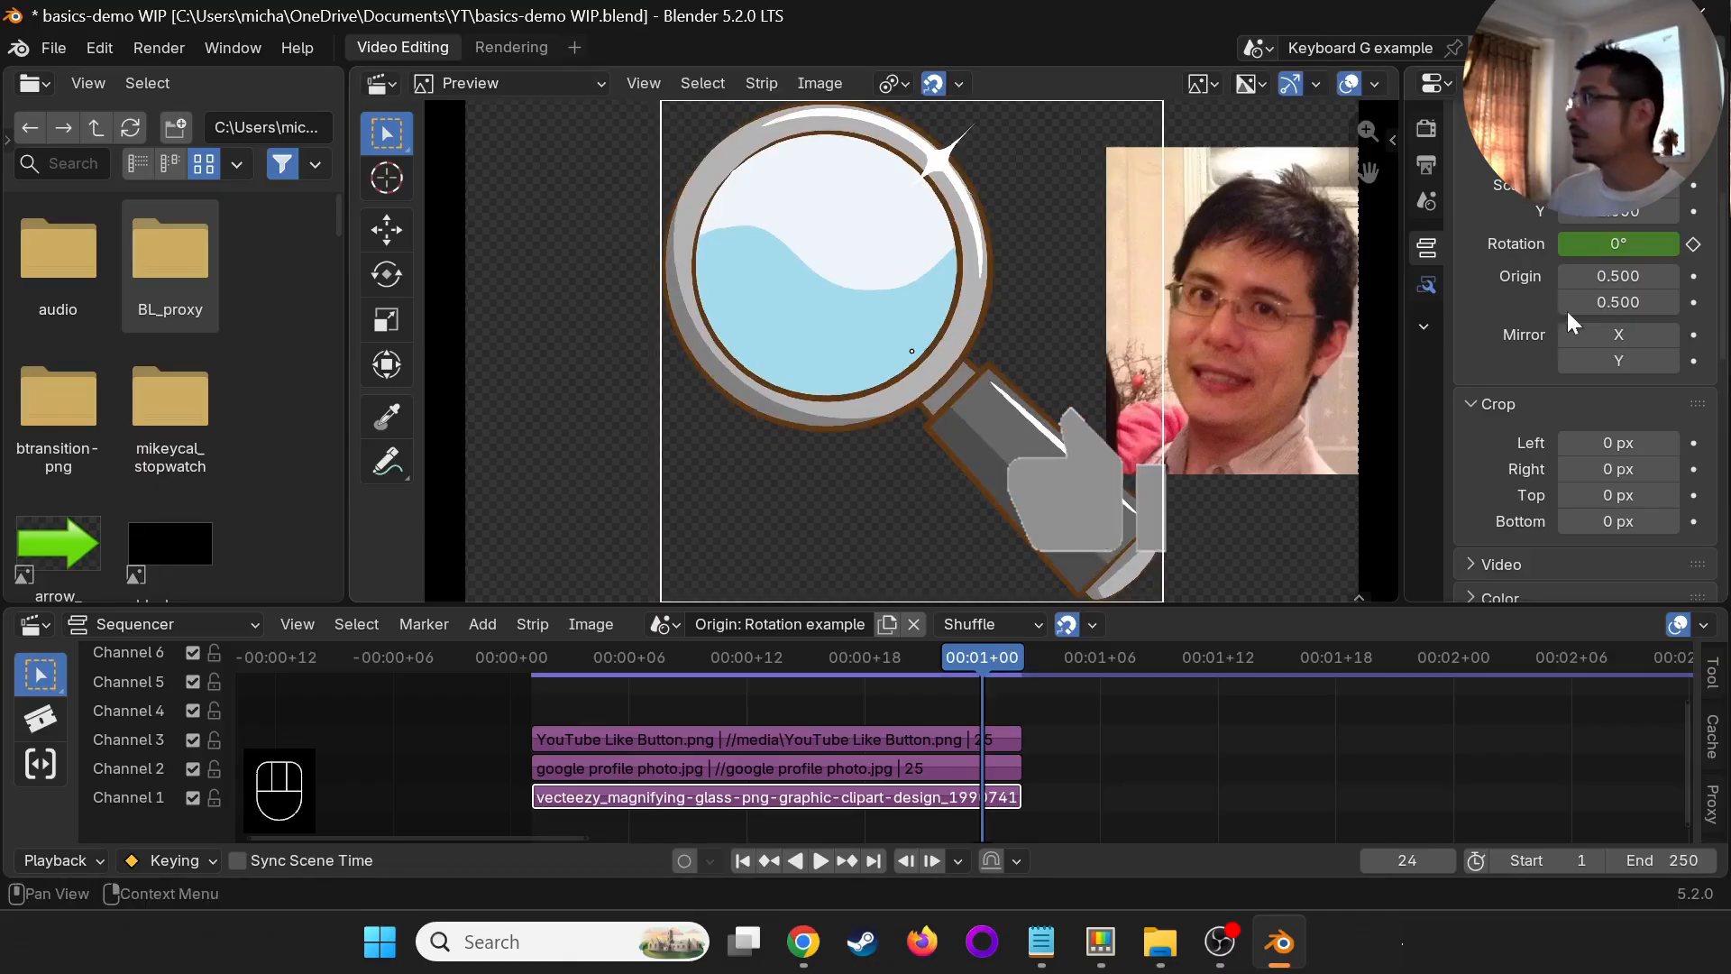
- Set the magnifying glass's origin to X 0.920, Y 0.080 and move the image so the handle's end sits under the hand
{"action": "left_click_drag", "start_coordinate": [1623, 276], "coordinate": [265, 276]}
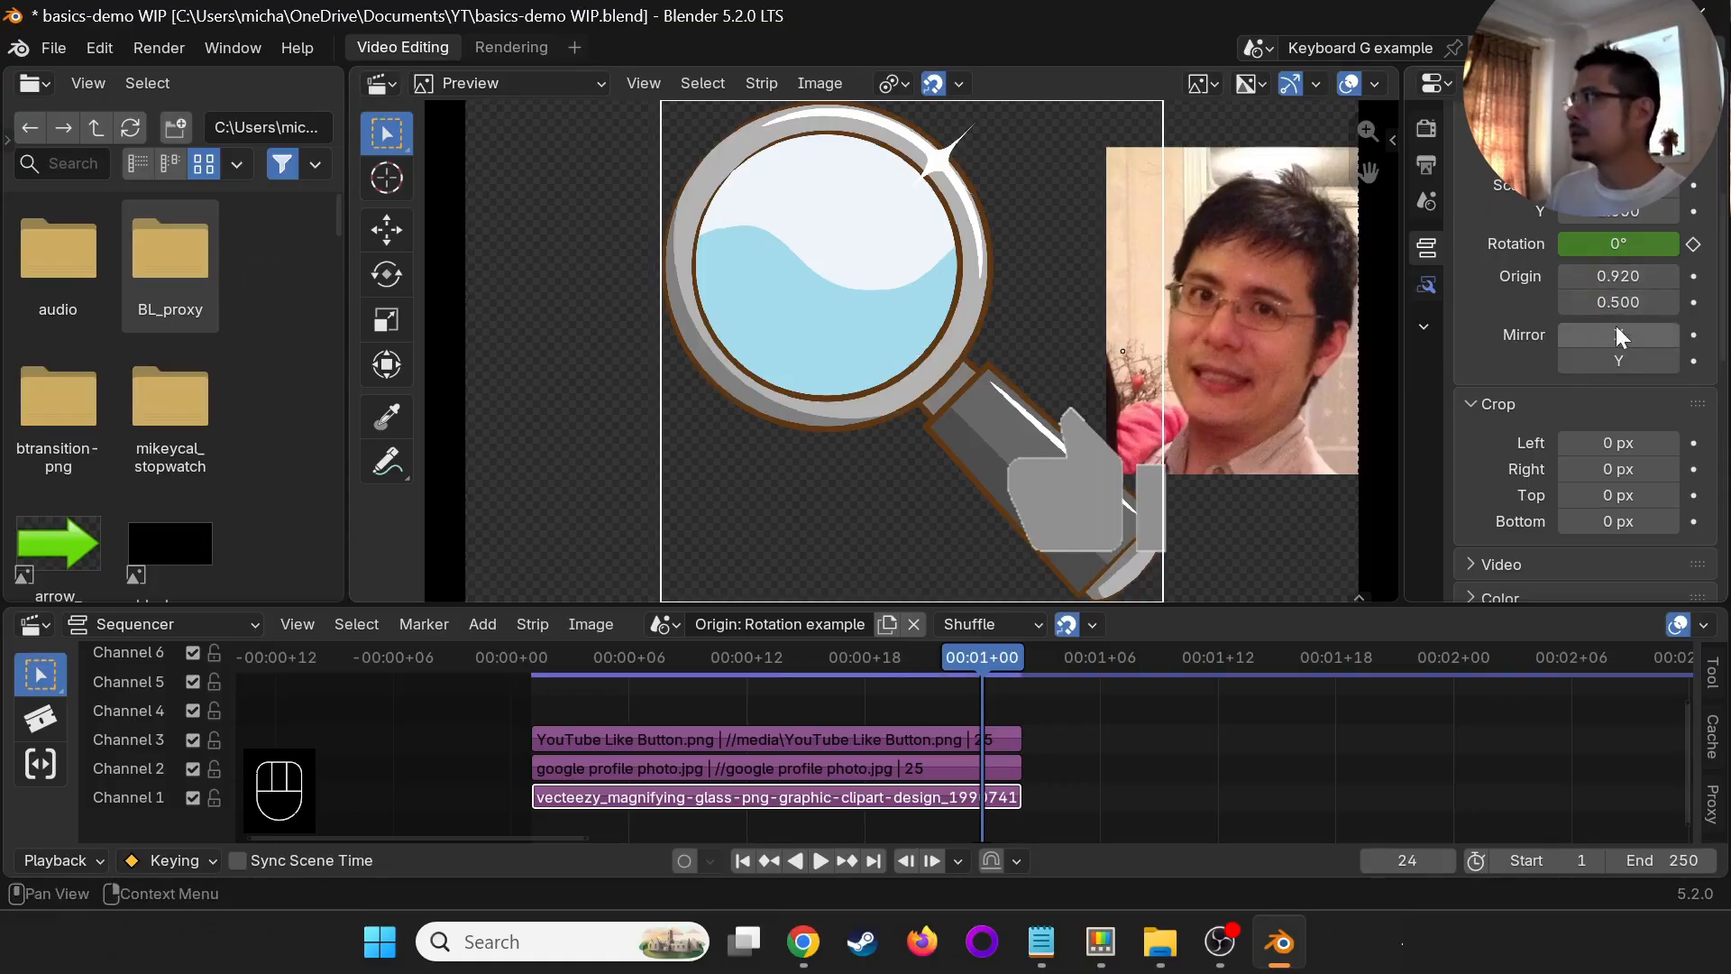
{"action": "left_click_drag", "start_coordinate": [1615, 302], "coordinate": [199, 311]}
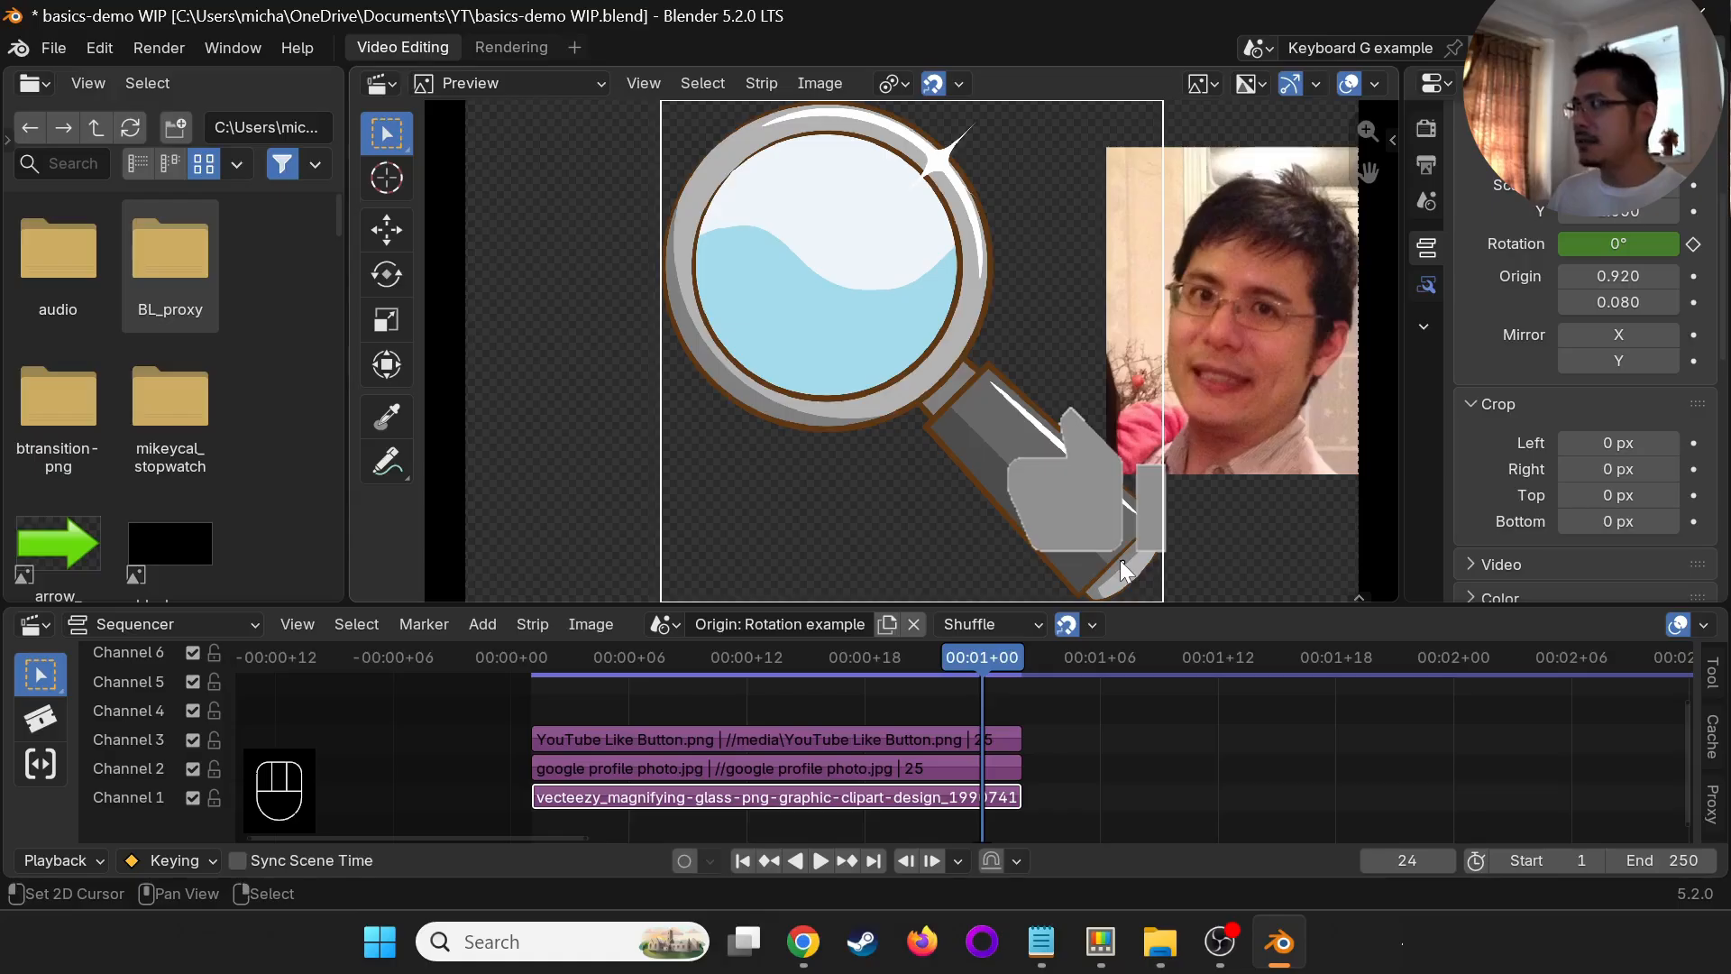
{"action": "key", "text": "g"}
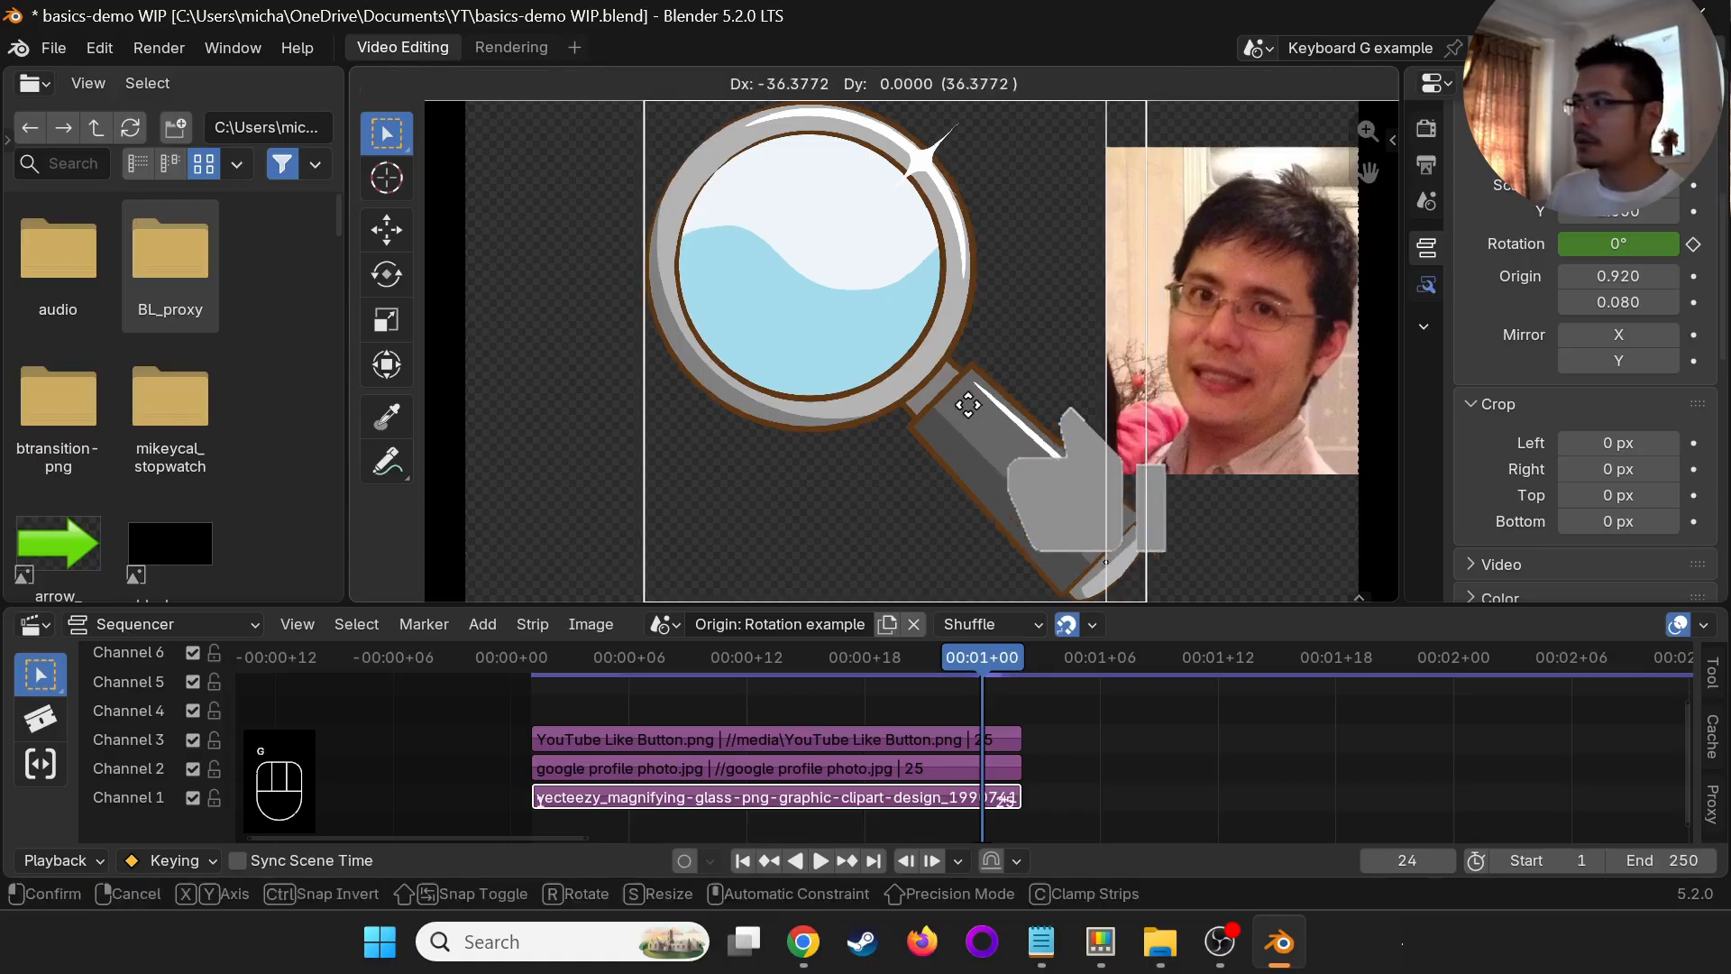
{"action": "left_click", "coordinate": [935, 360]}
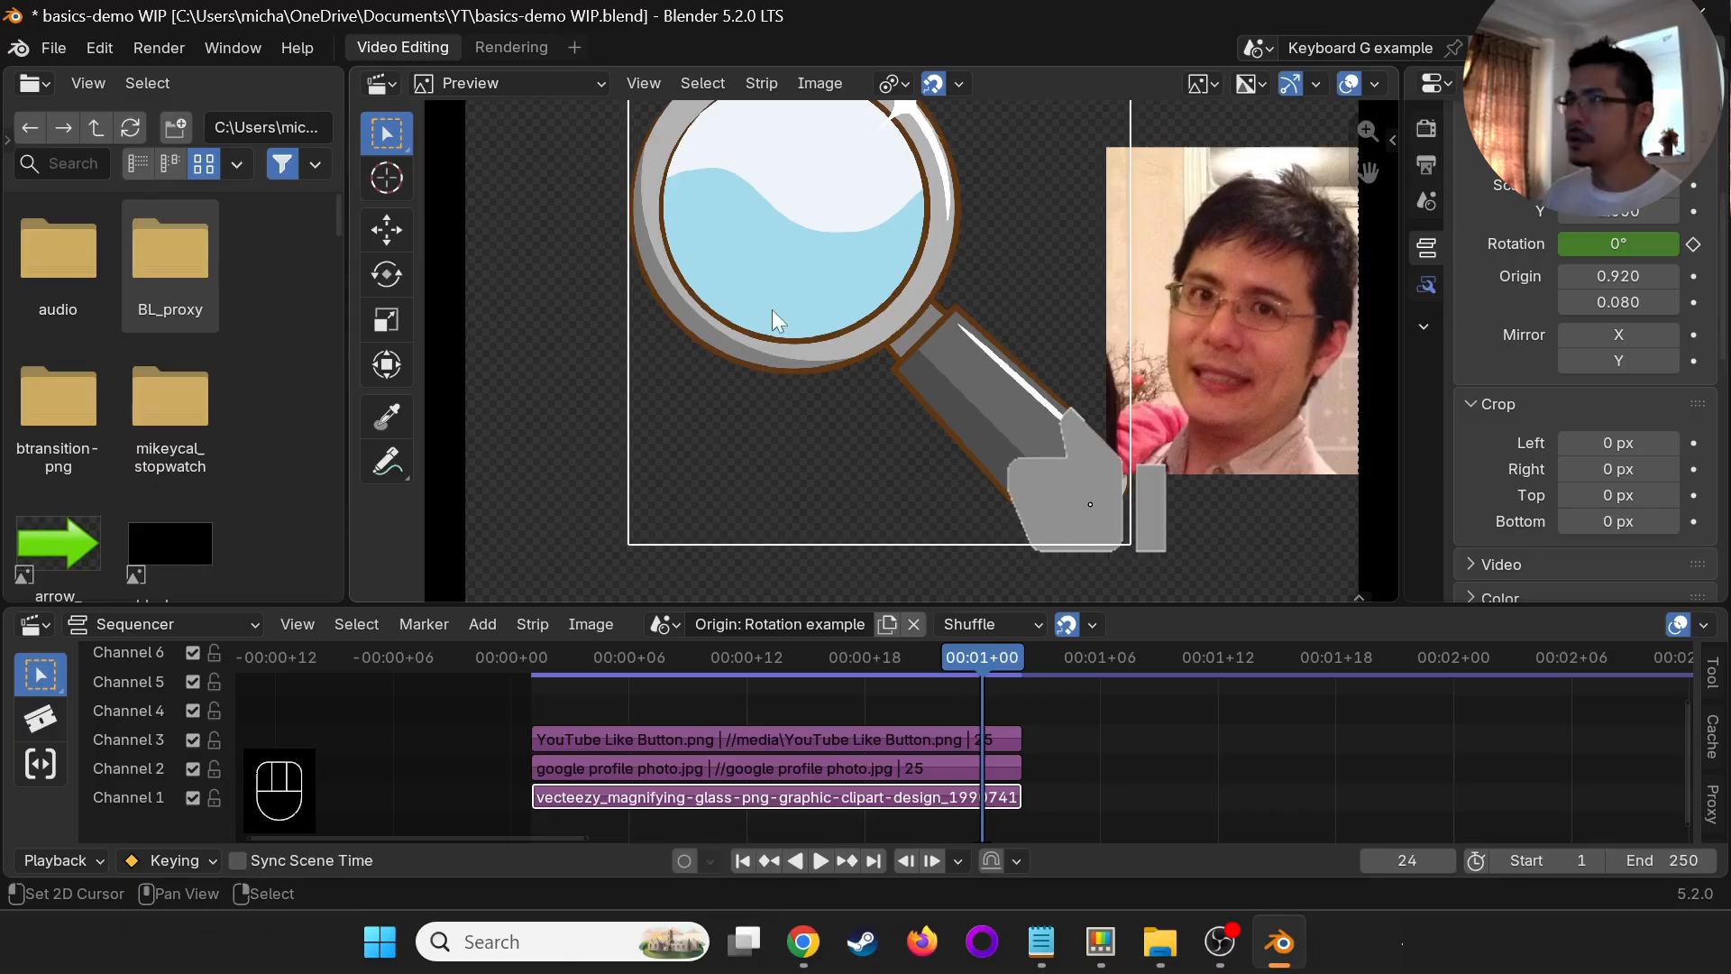
- Rotate the magnifying glass to about 58.2° at frame 24, keyframe the rotation and scrub the animation from frame 1
{"action": "key", "text": "r"}
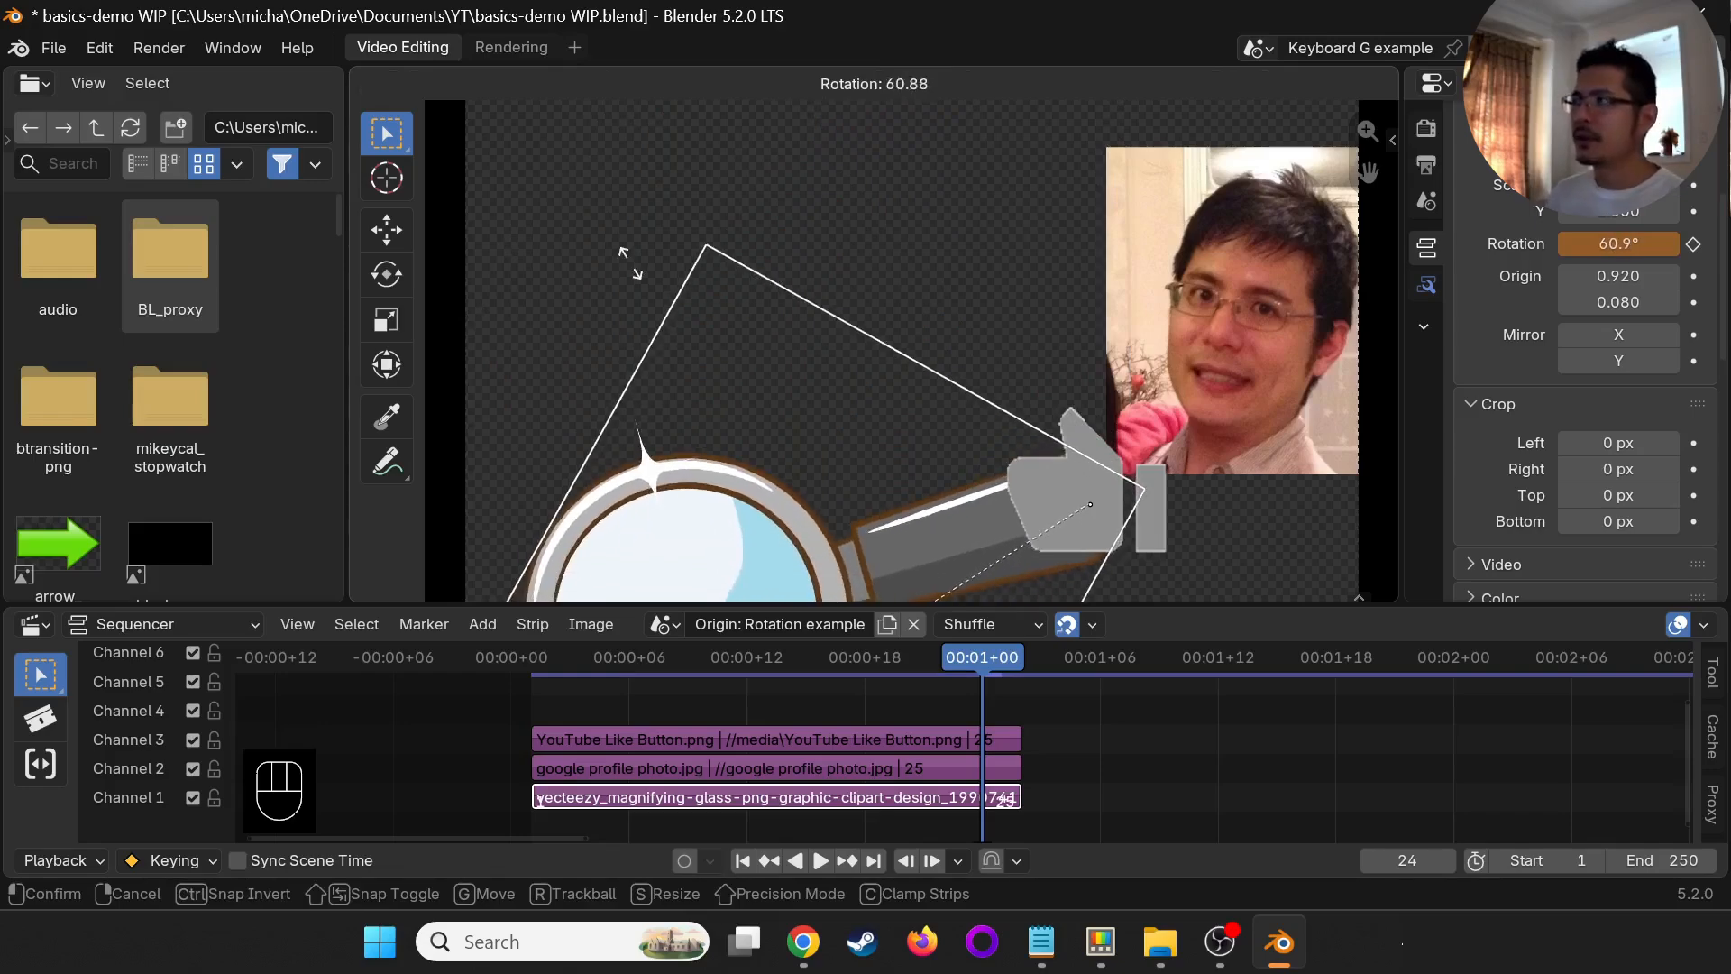
{"action": "left_click", "coordinate": [631, 233]}
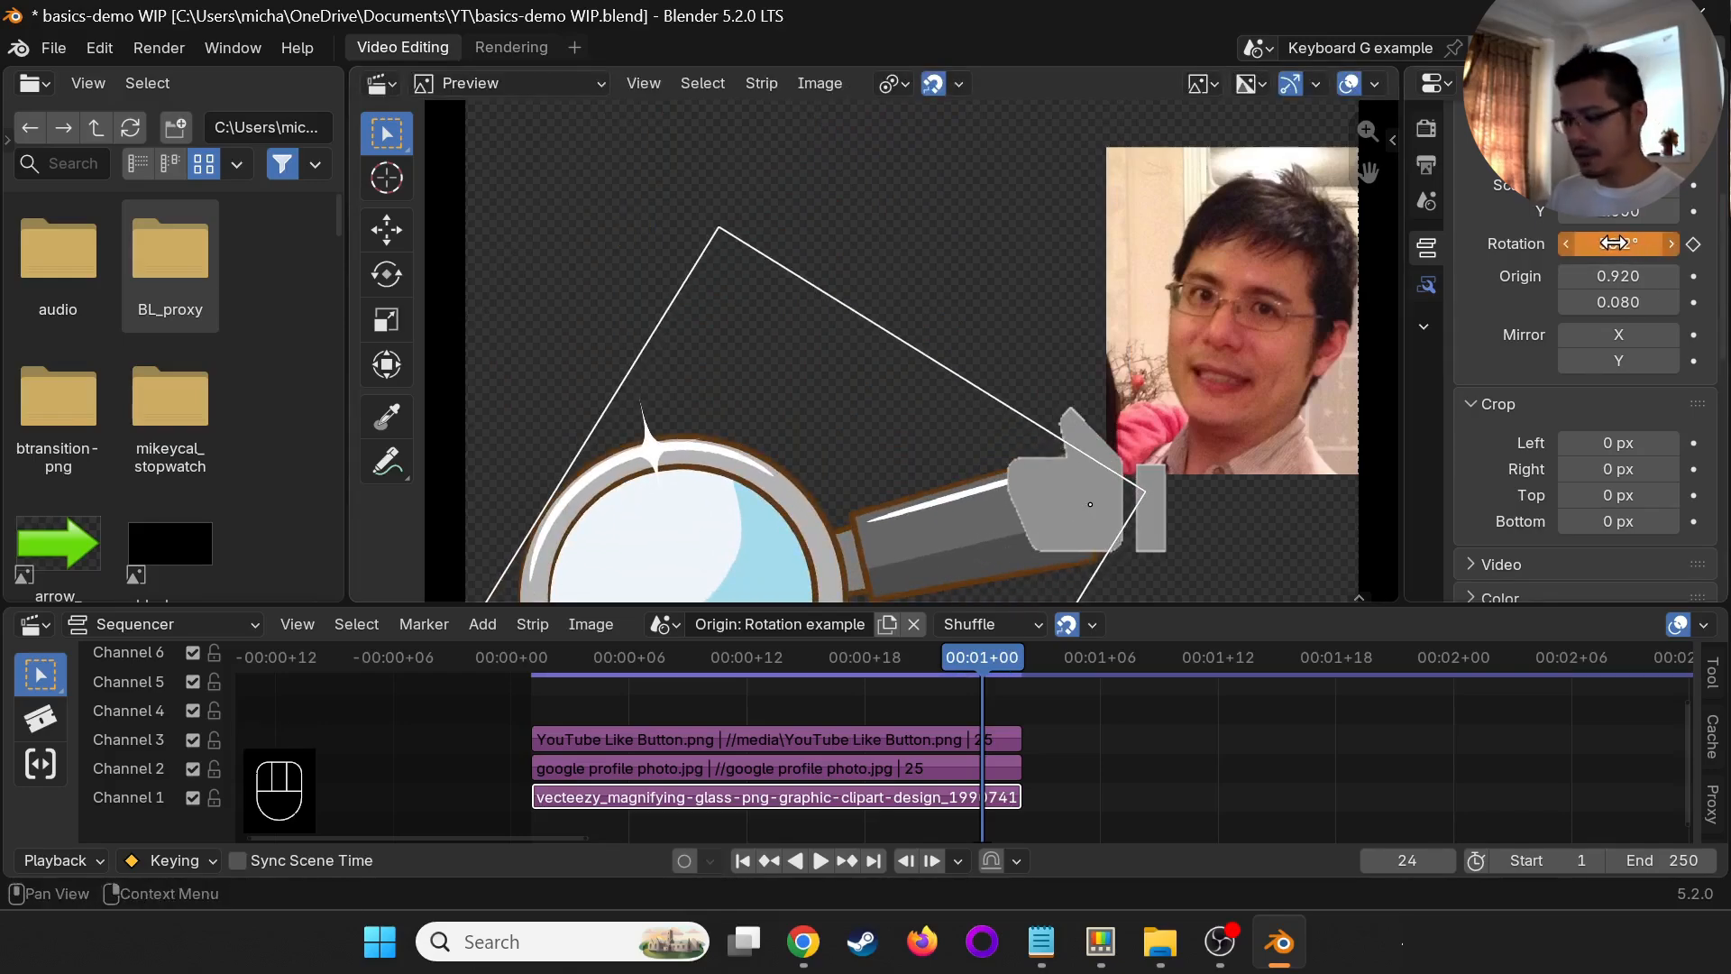
{"action": "key", "text": "i"}
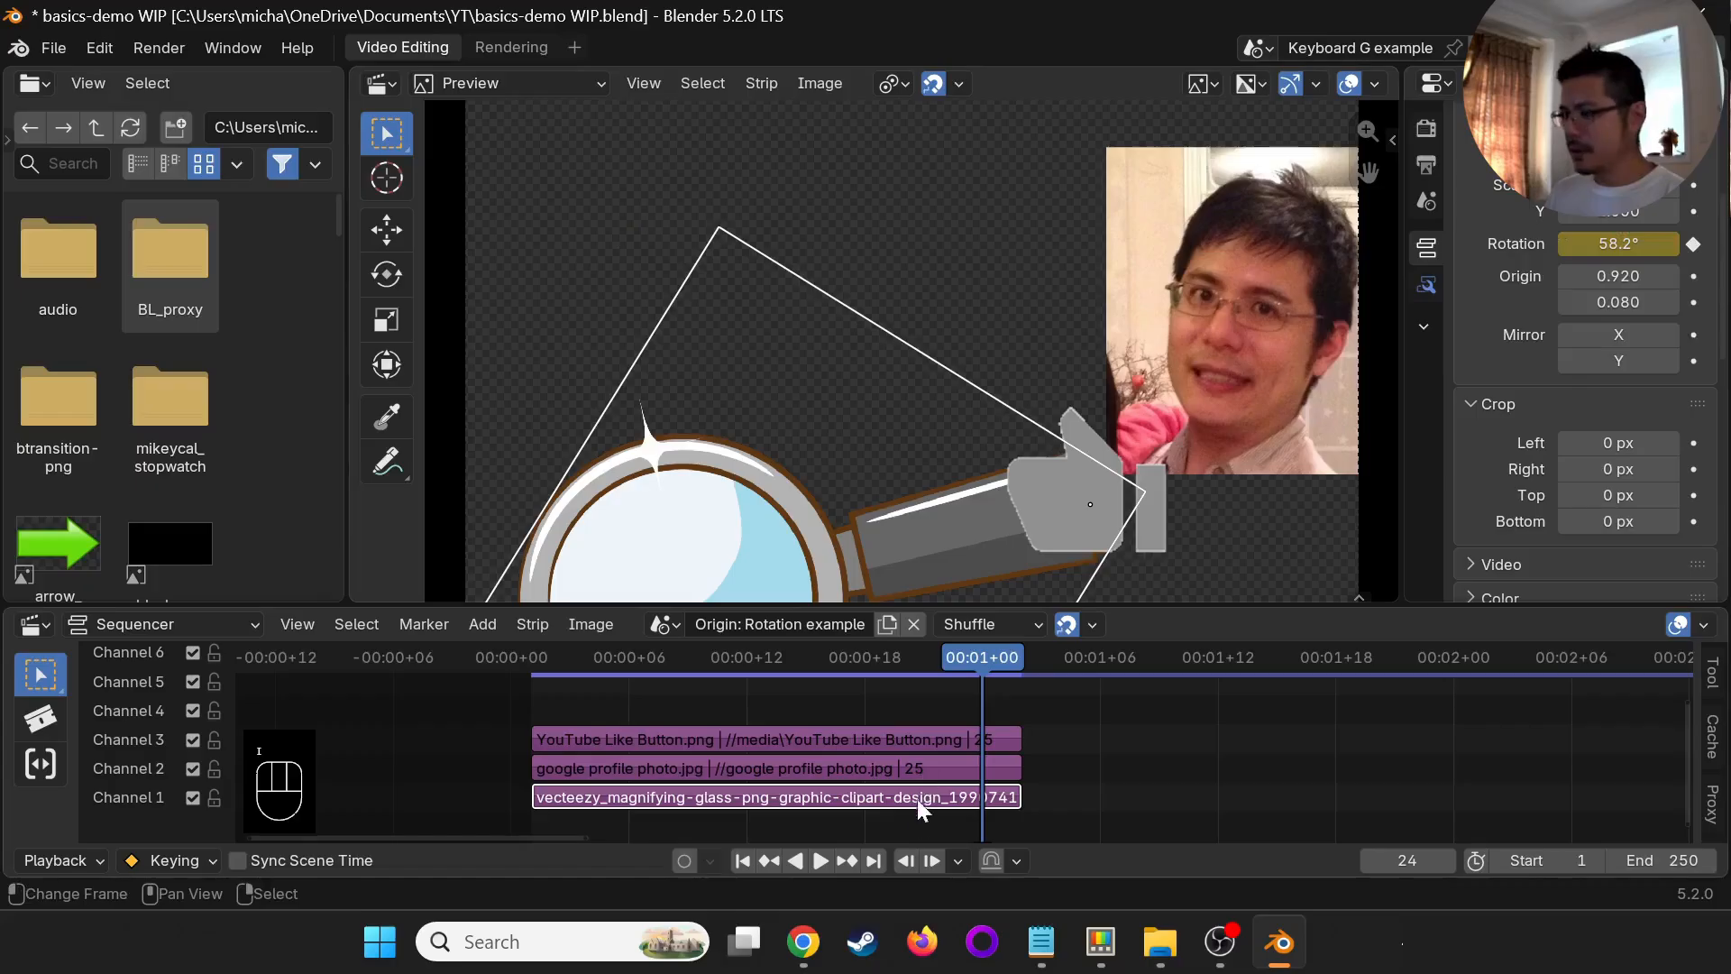
{"action": "left_click", "coordinate": [745, 861]}
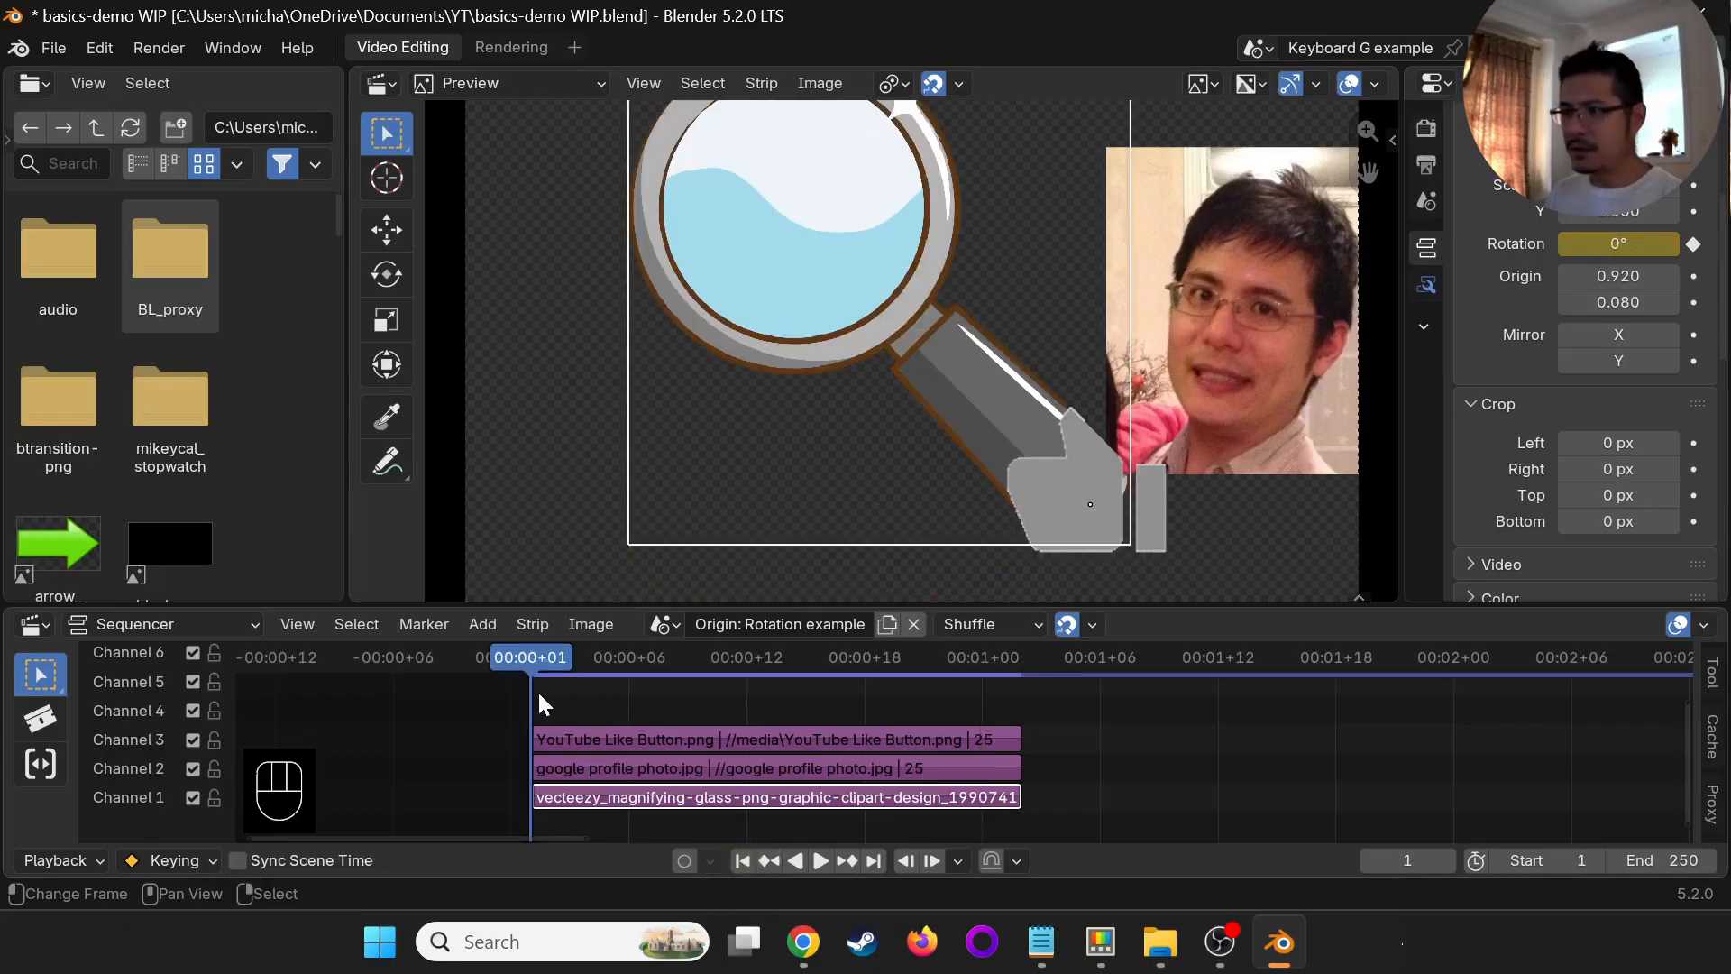
{"action": "left_click_drag", "start_coordinate": [538, 693], "coordinate": [635, 689]}
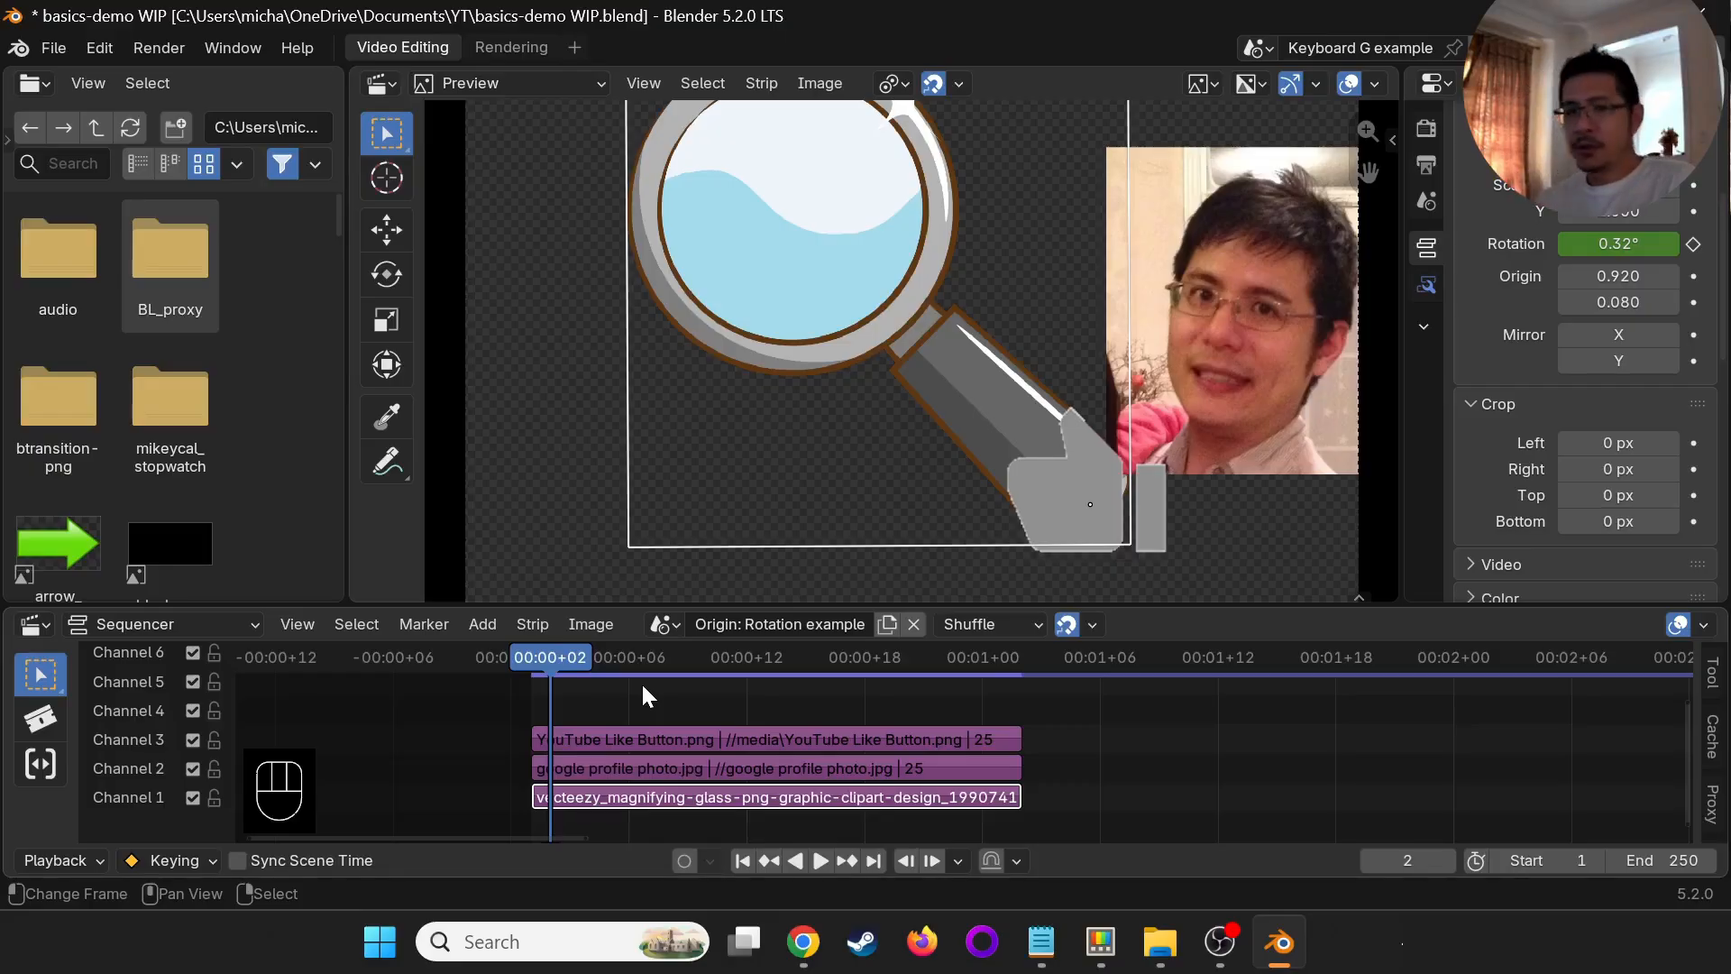
- Switch the sequencer to the "Origin: Rotation - Huge" scene and set the magnifying glass's origin X to 0.770
{"action": "left_click", "coordinate": [664, 624]}
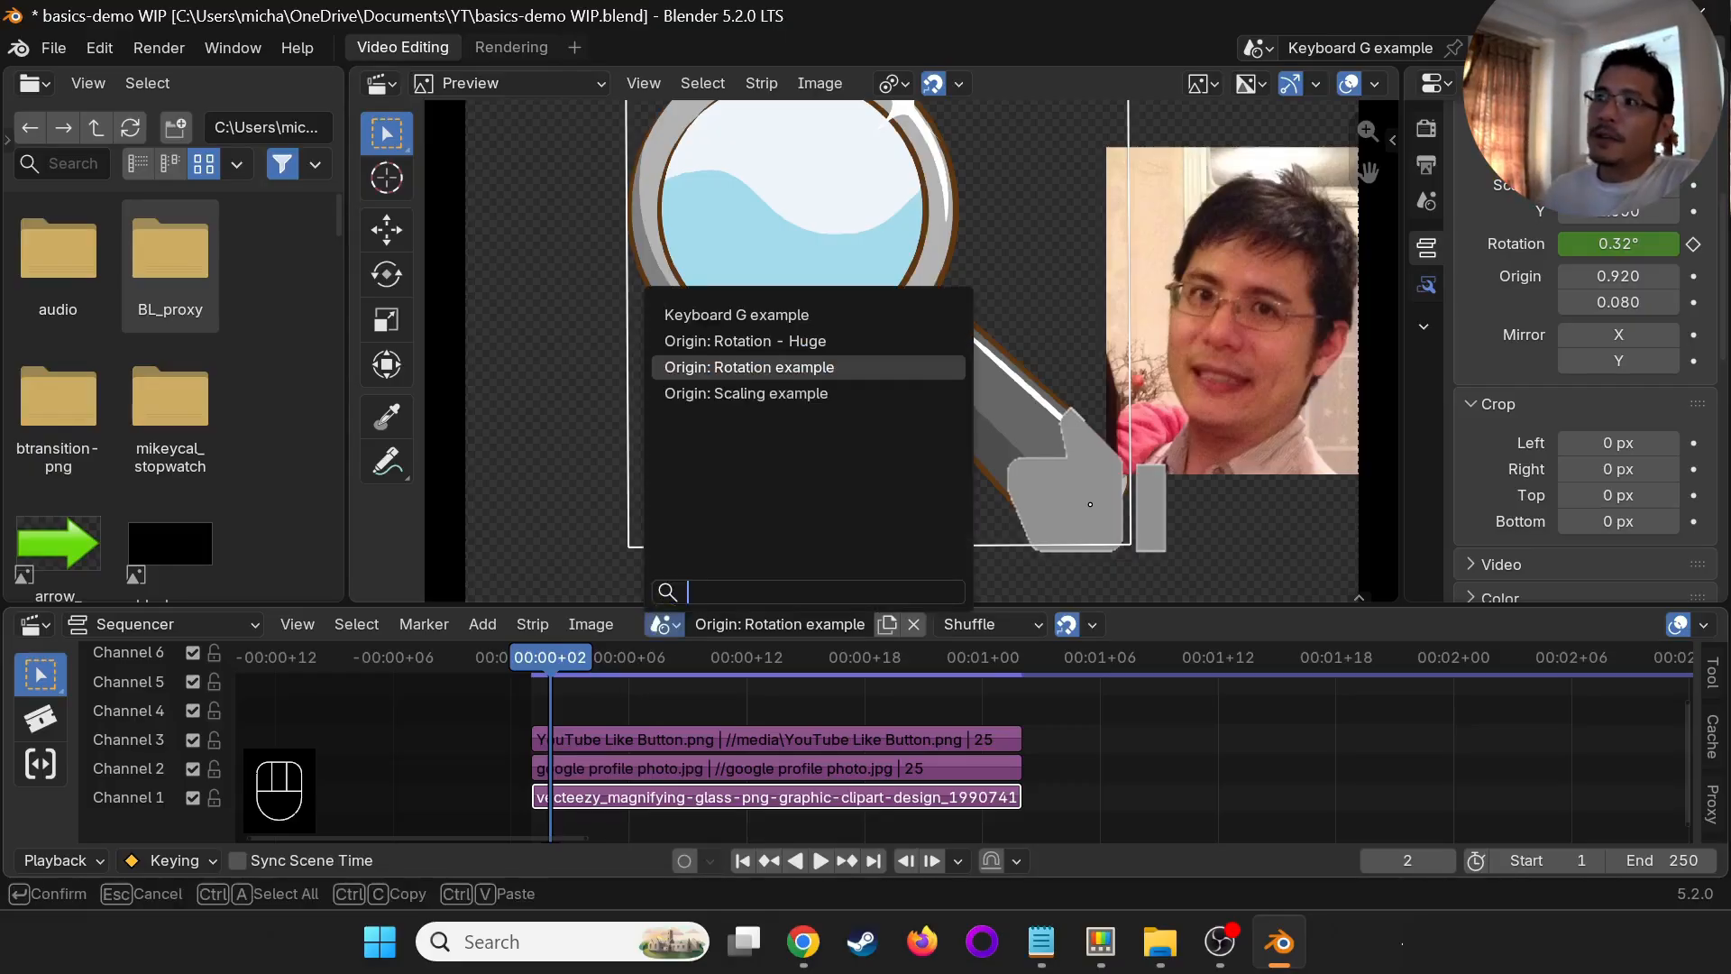
{"action": "left_click", "coordinate": [772, 340]}
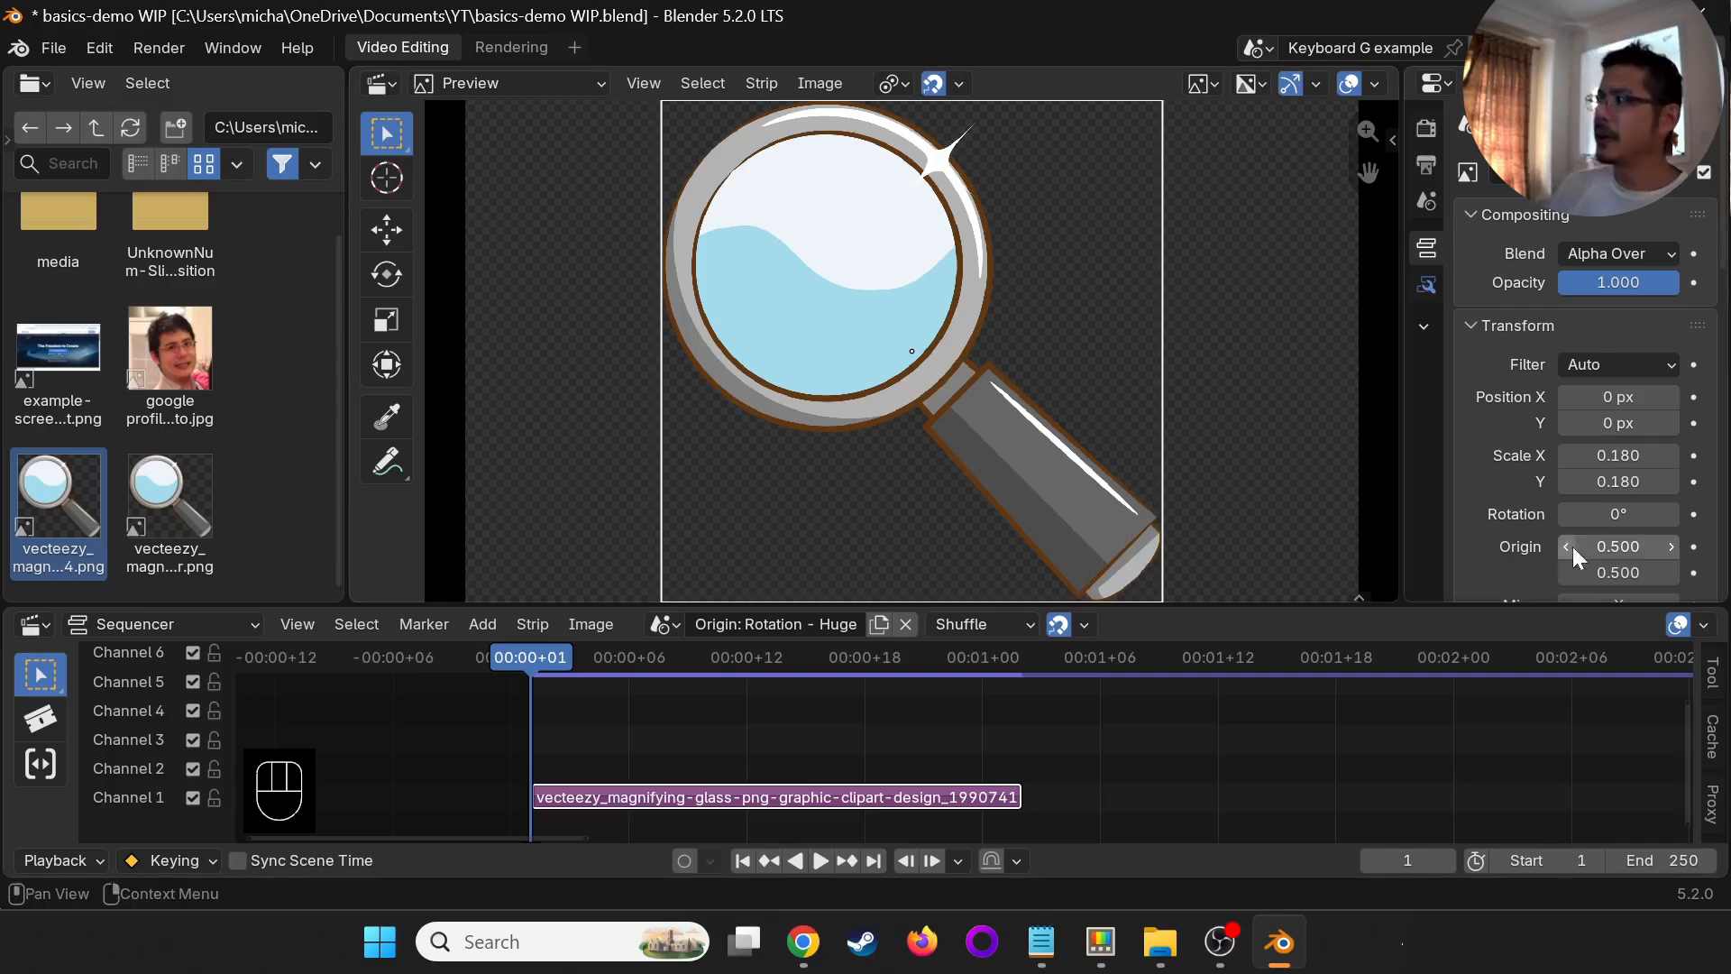
{"action": "left_click_drag", "start_coordinate": [1598, 547], "coordinate": [240, 543]}
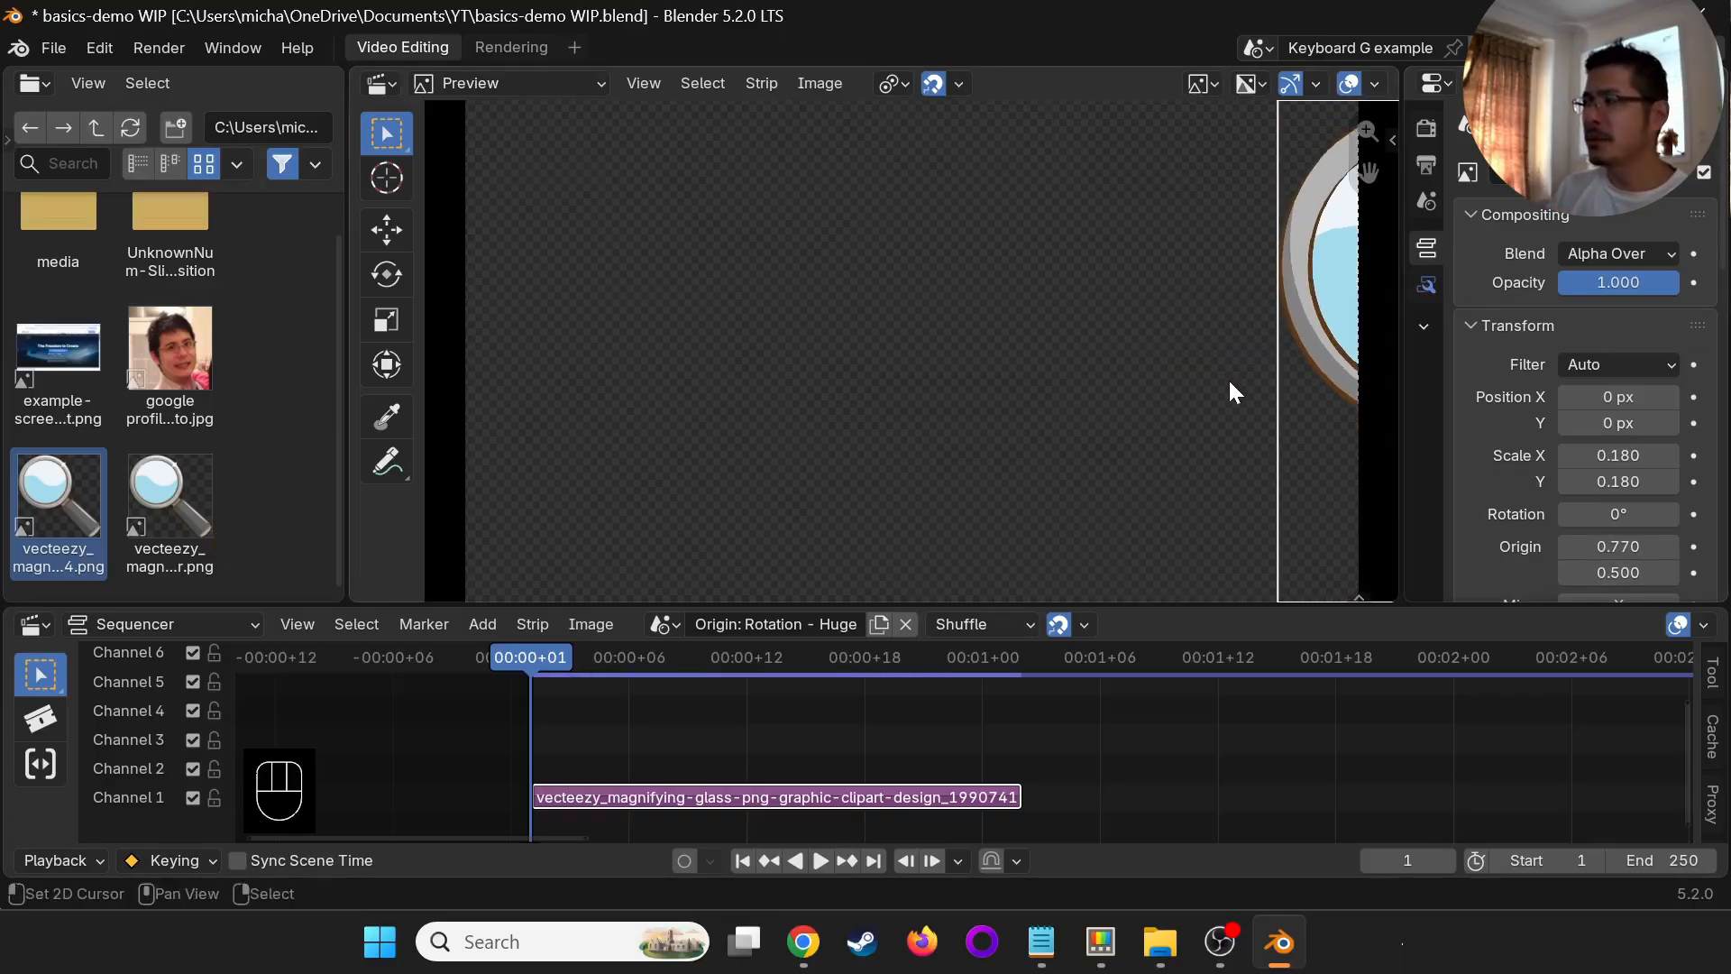
- Move the huge magnifying glass along X to about -2488 px and set its origin X to 0.900
{"action": "key", "text": "g"}
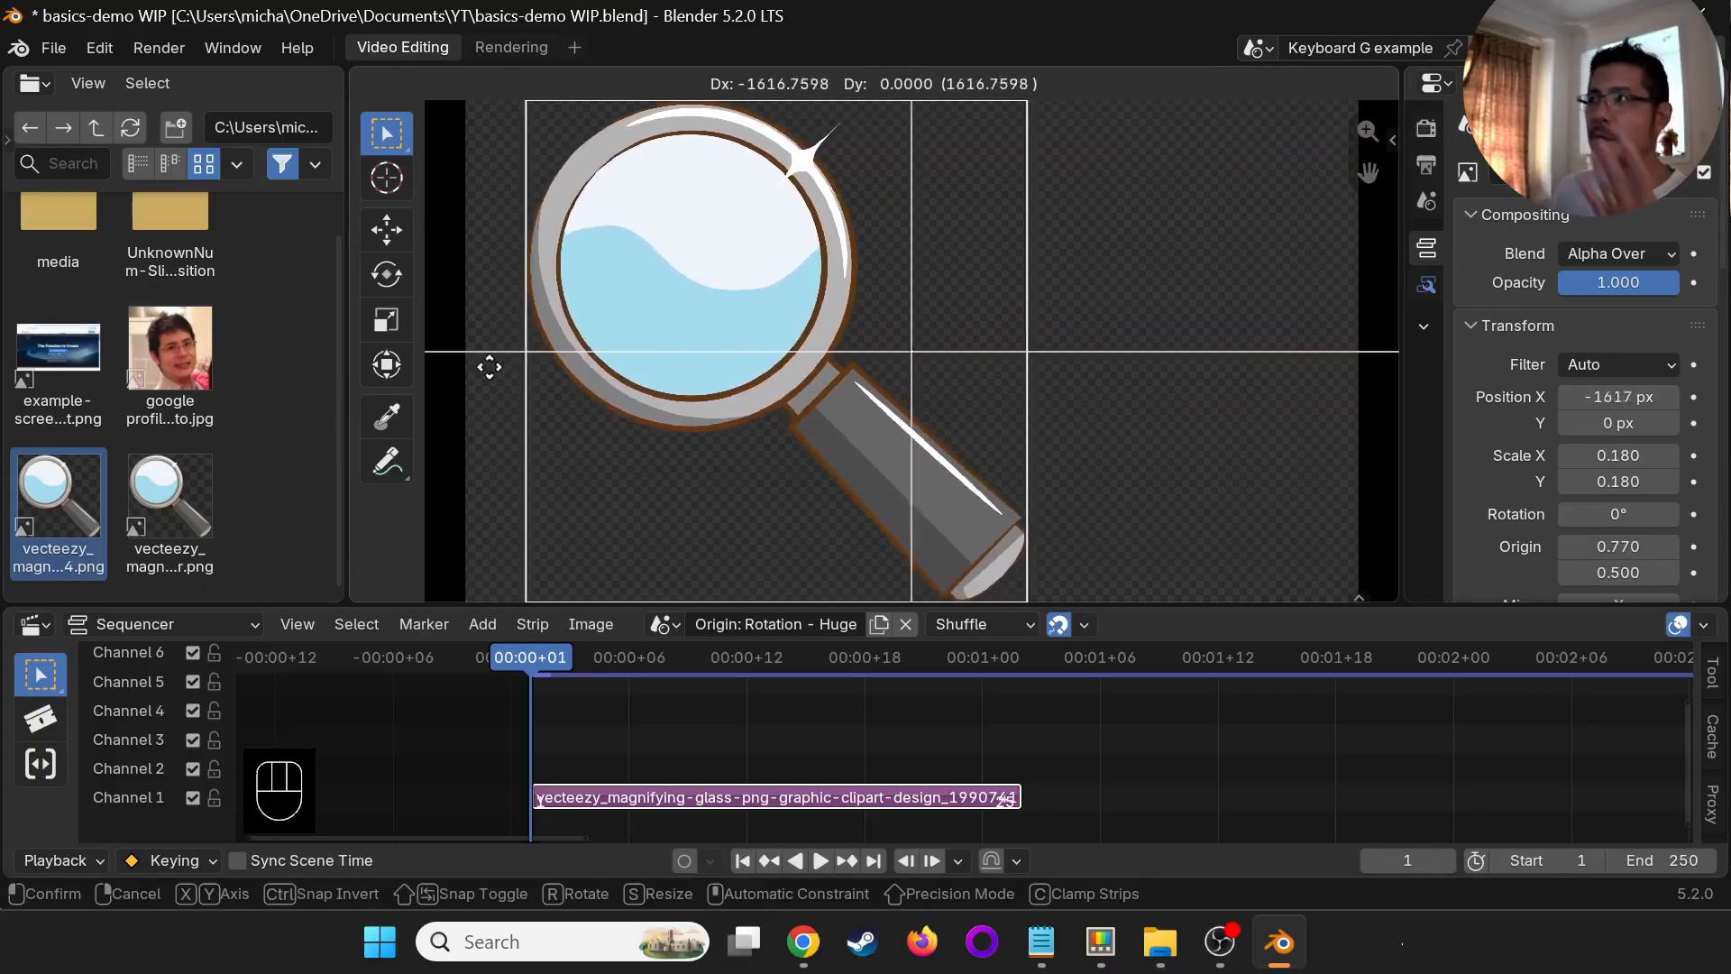
{"action": "key", "text": "x"}
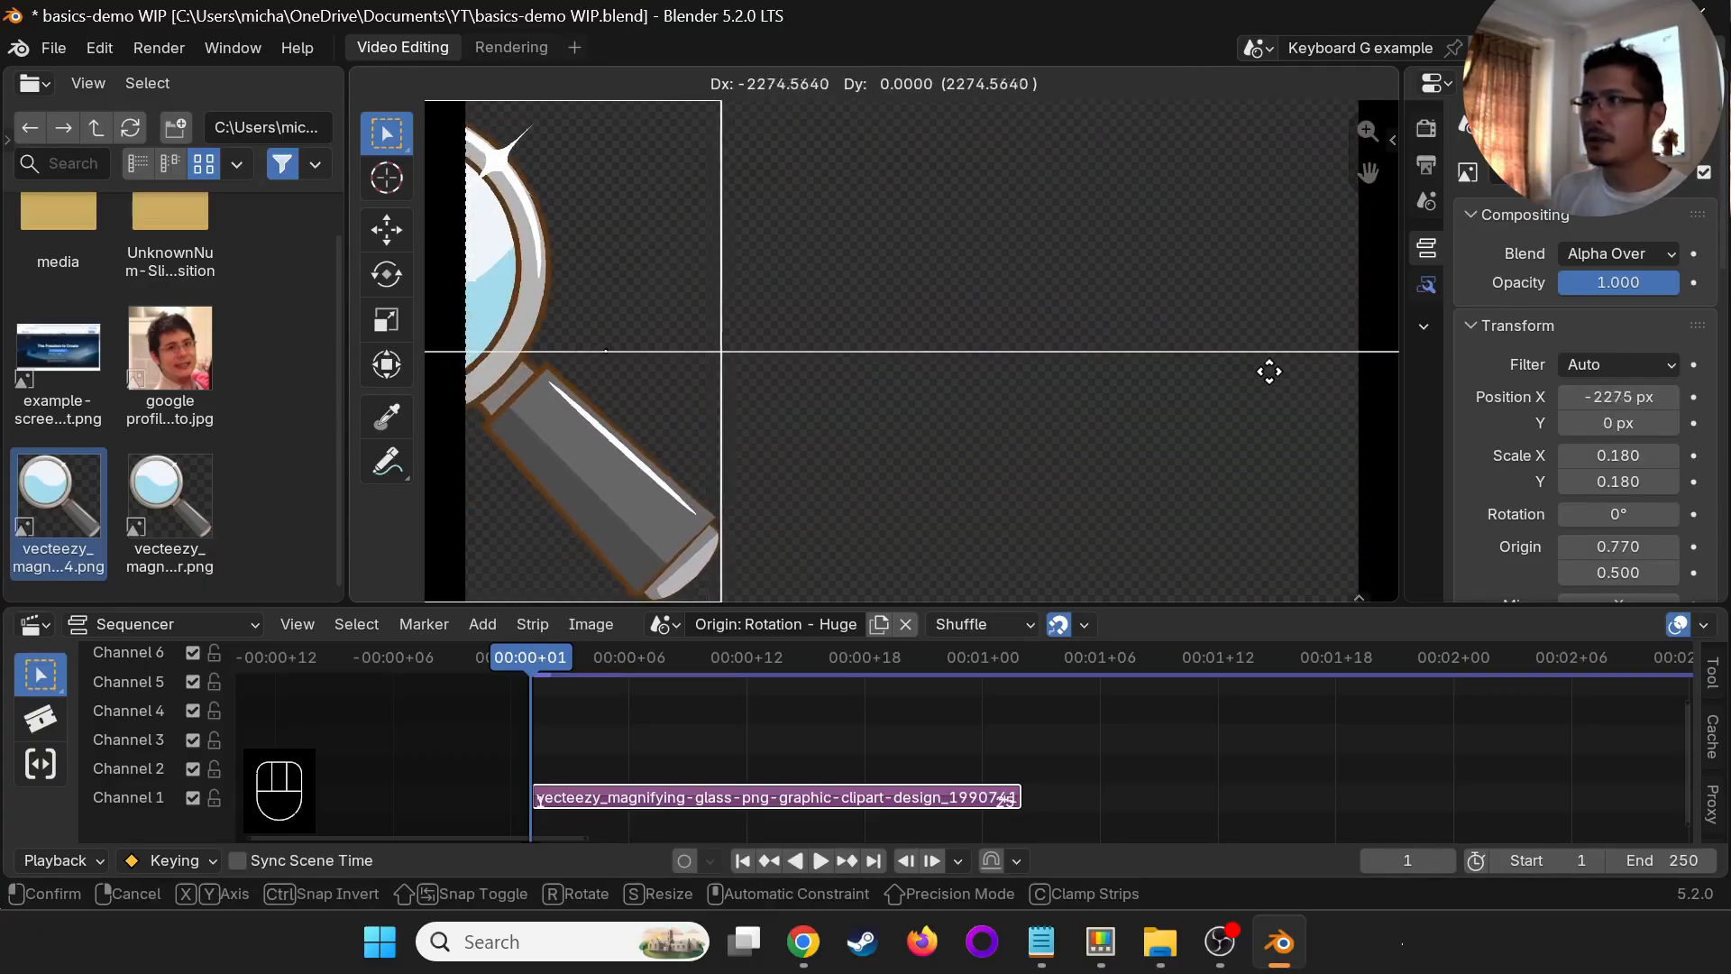
{"action": "left_click", "coordinate": [1162, 367]}
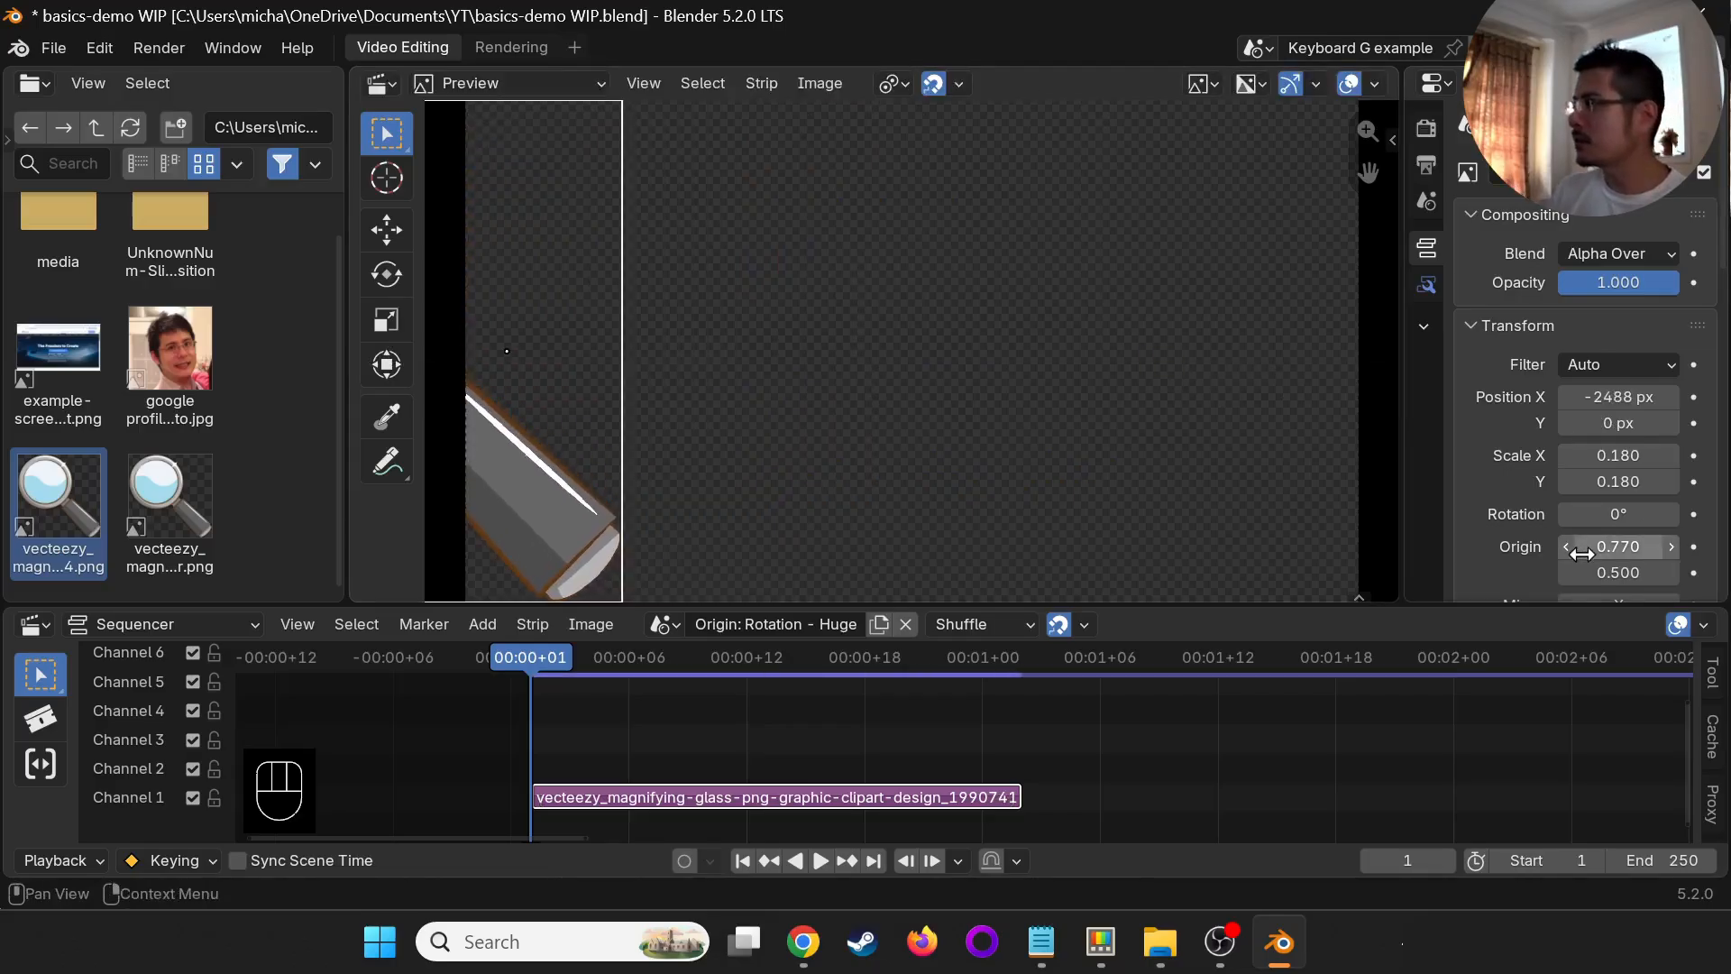
{"action": "left_click_drag", "start_coordinate": [1606, 547], "coordinate": [236, 544]}
{"action": "left_click_drag", "start_coordinate": [1605, 546], "coordinate": [1605, 547]}
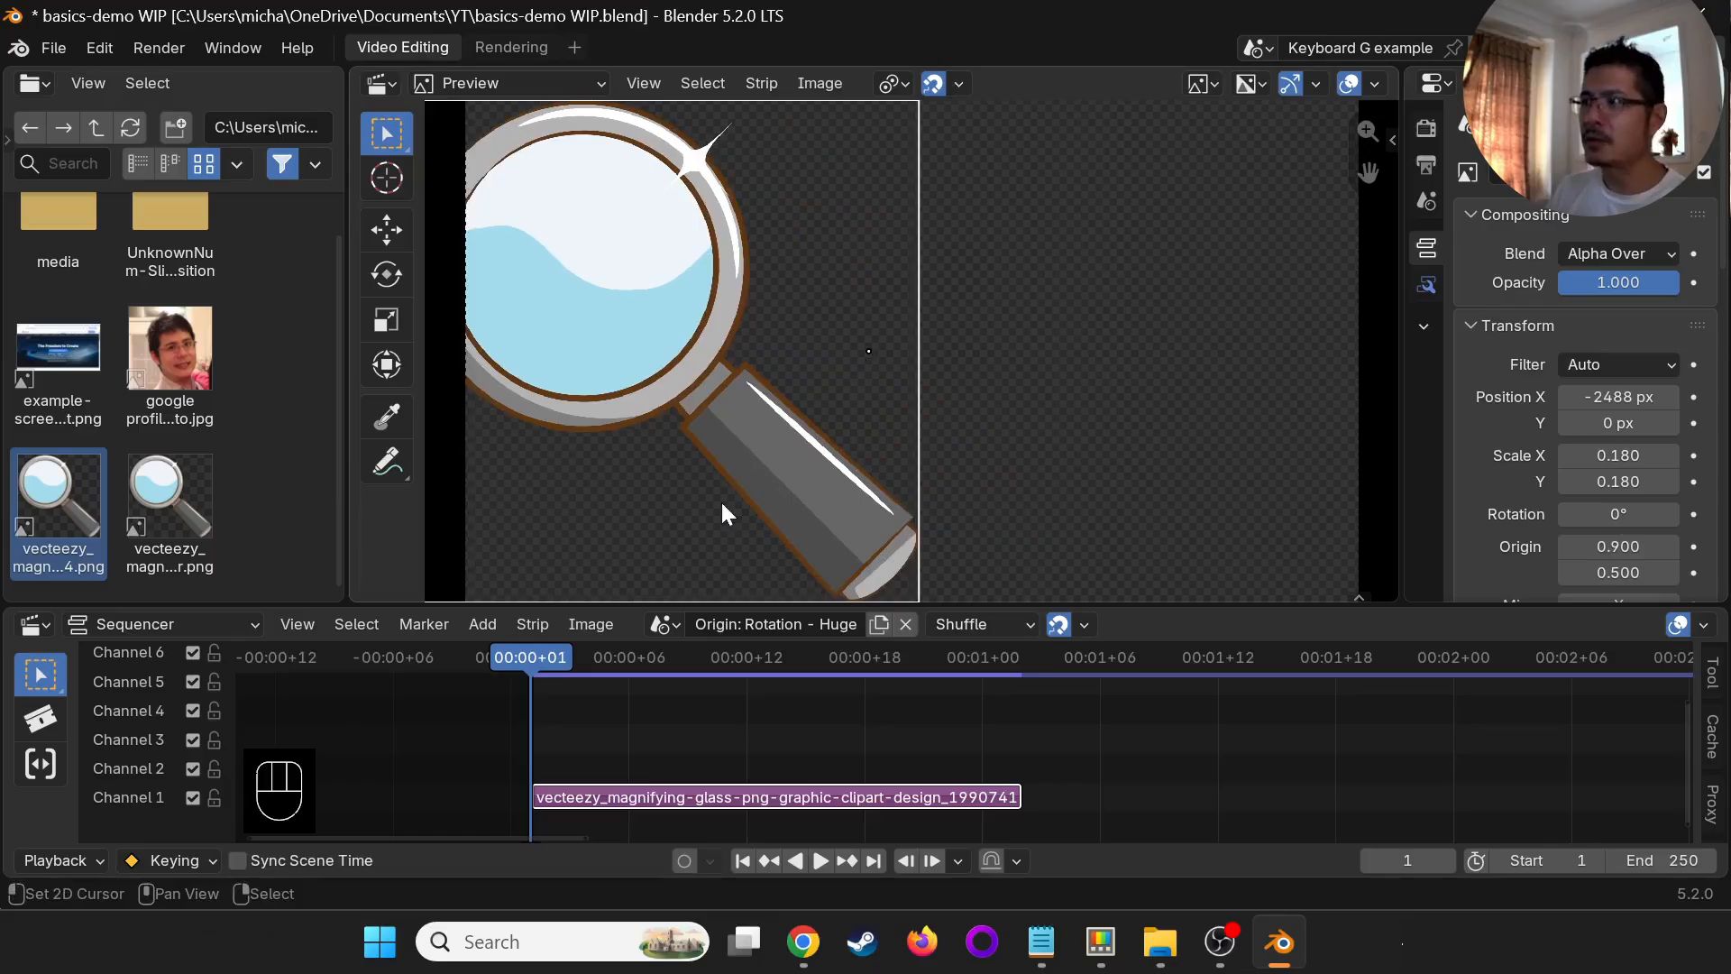
- Raise the huge magnifying glass, set its origin Y to 0.200 and reposition it to about X -2354 px, Y 2101 px
{"action": "key", "text": "g"}
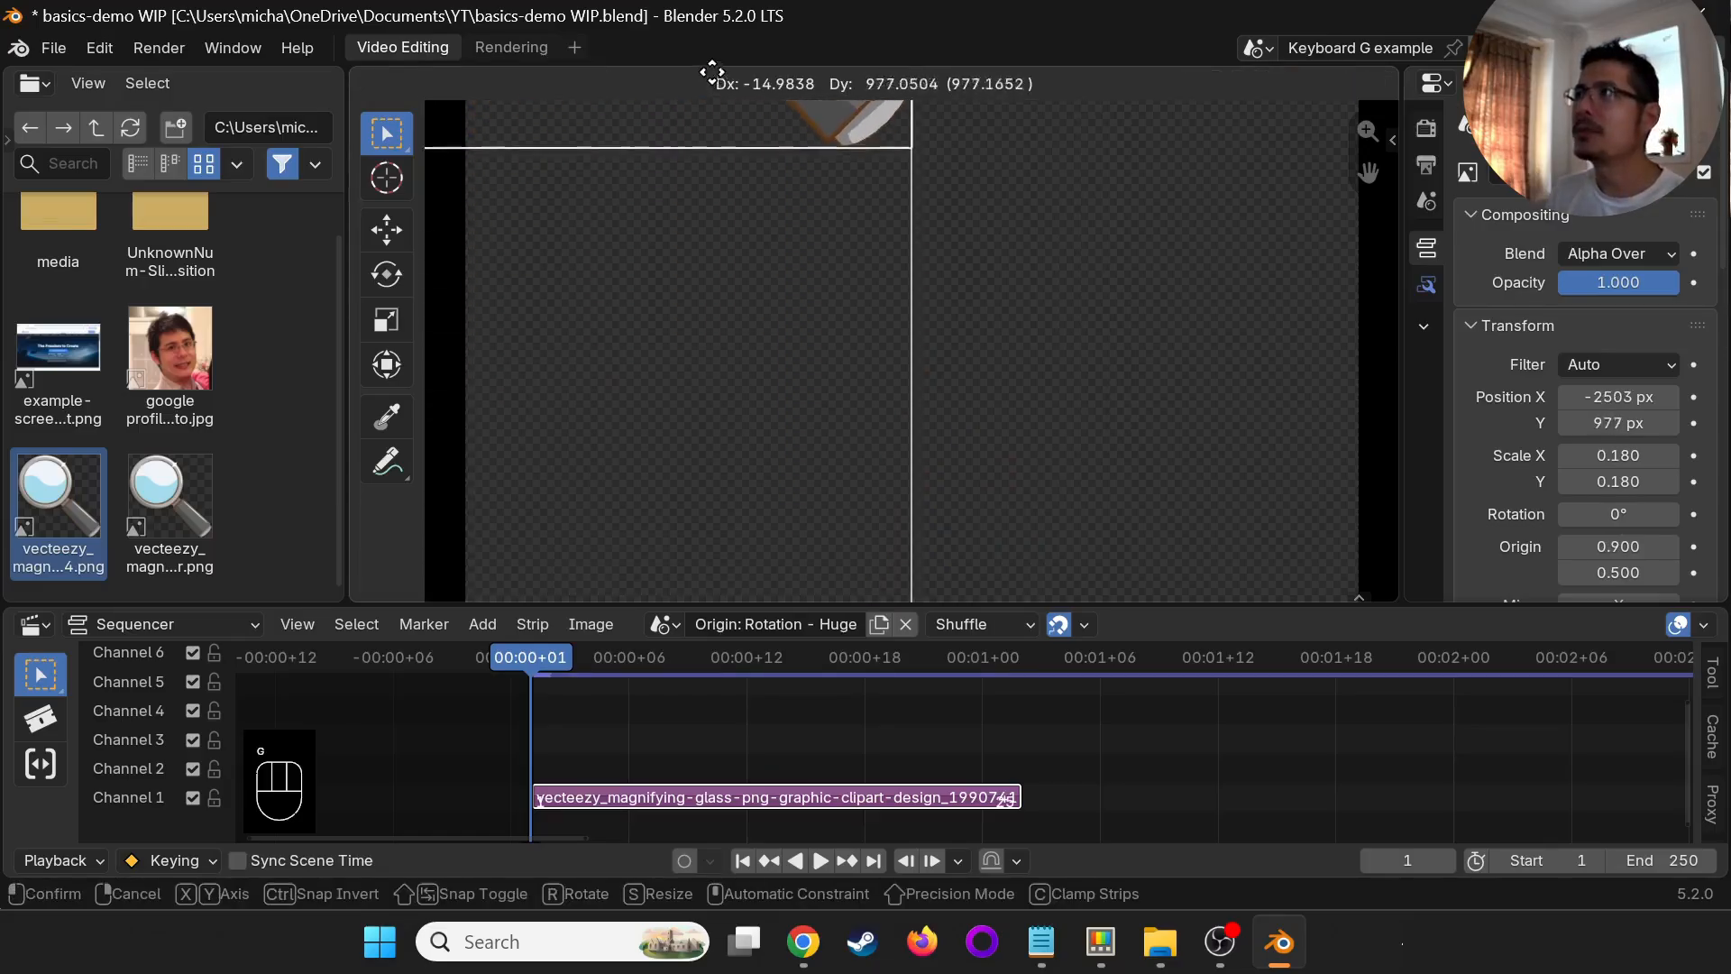
{"action": "left_click", "coordinate": [708, 591]}
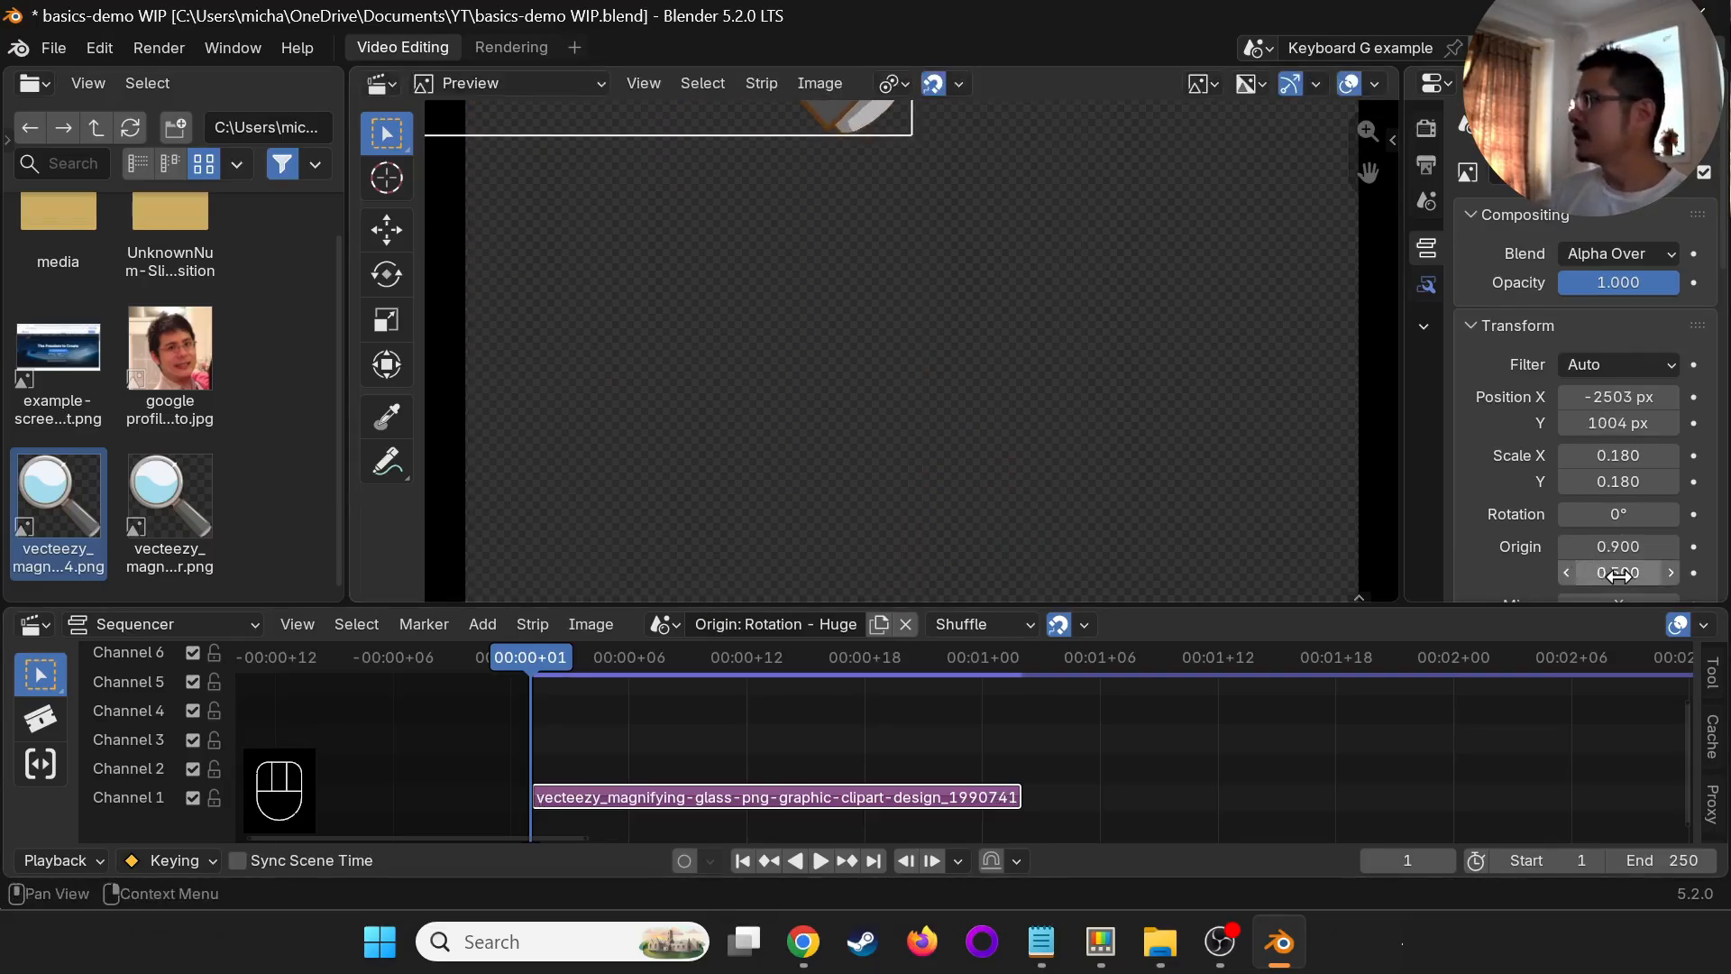
{"action": "left_click_drag", "start_coordinate": [1618, 576], "coordinate": [193, 571]}
{"action": "key", "text": "g"}
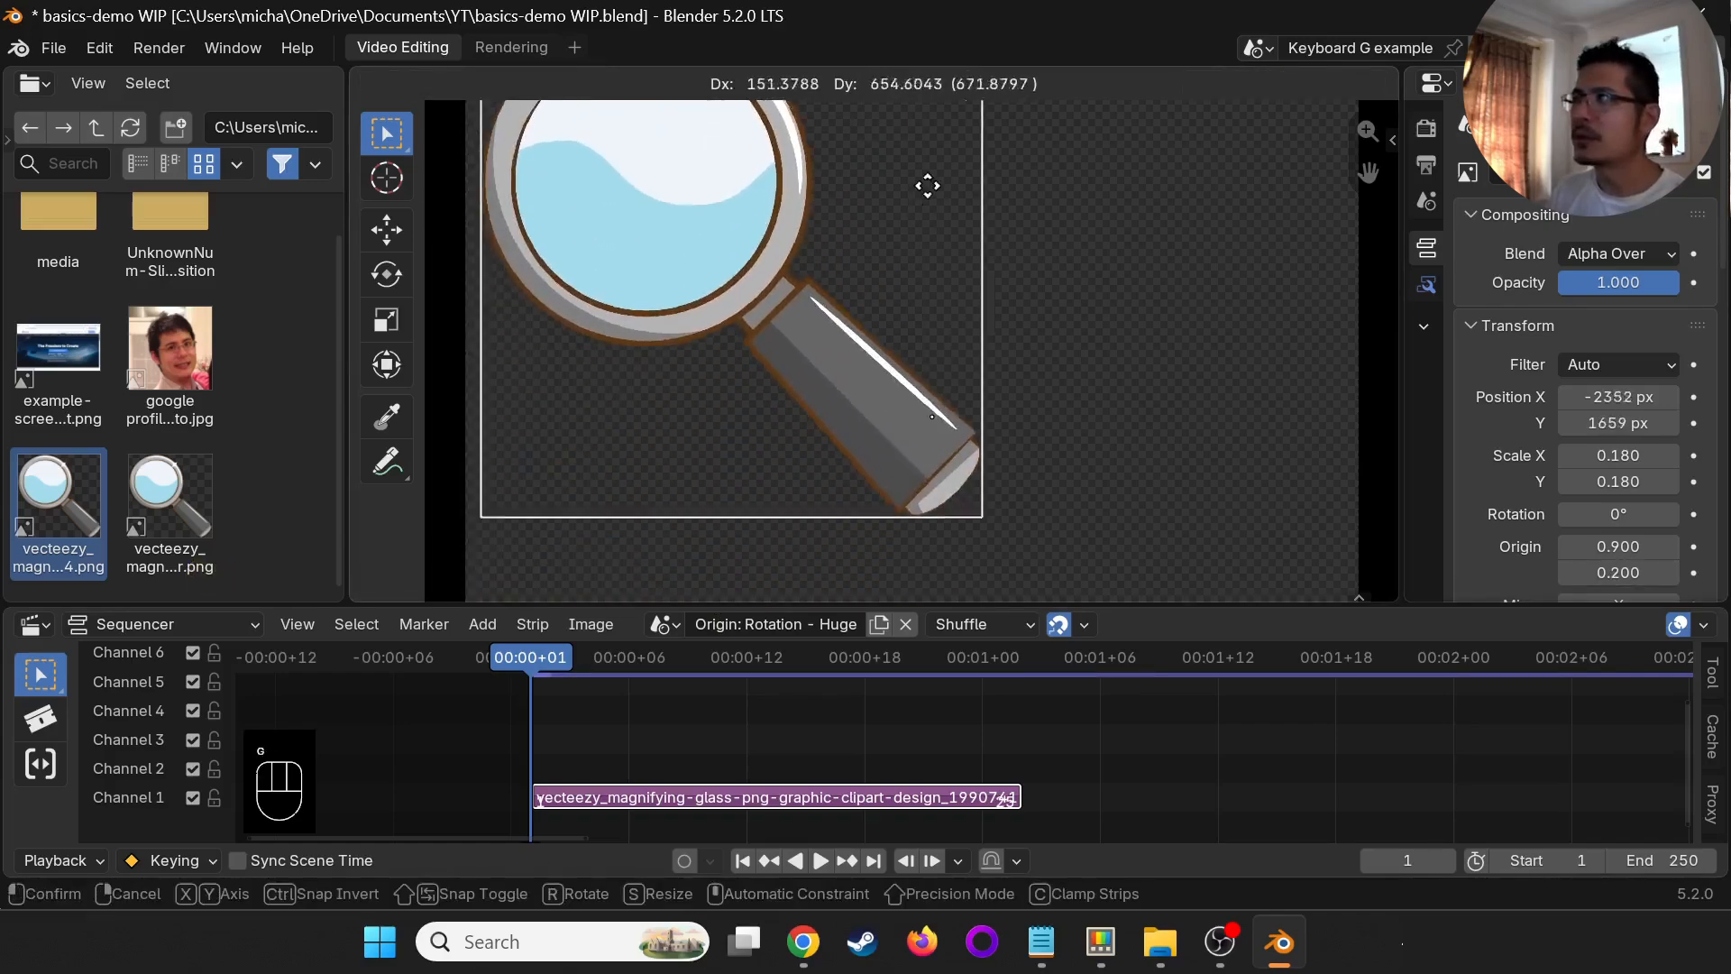
{"action": "left_click", "coordinate": [927, 532]}
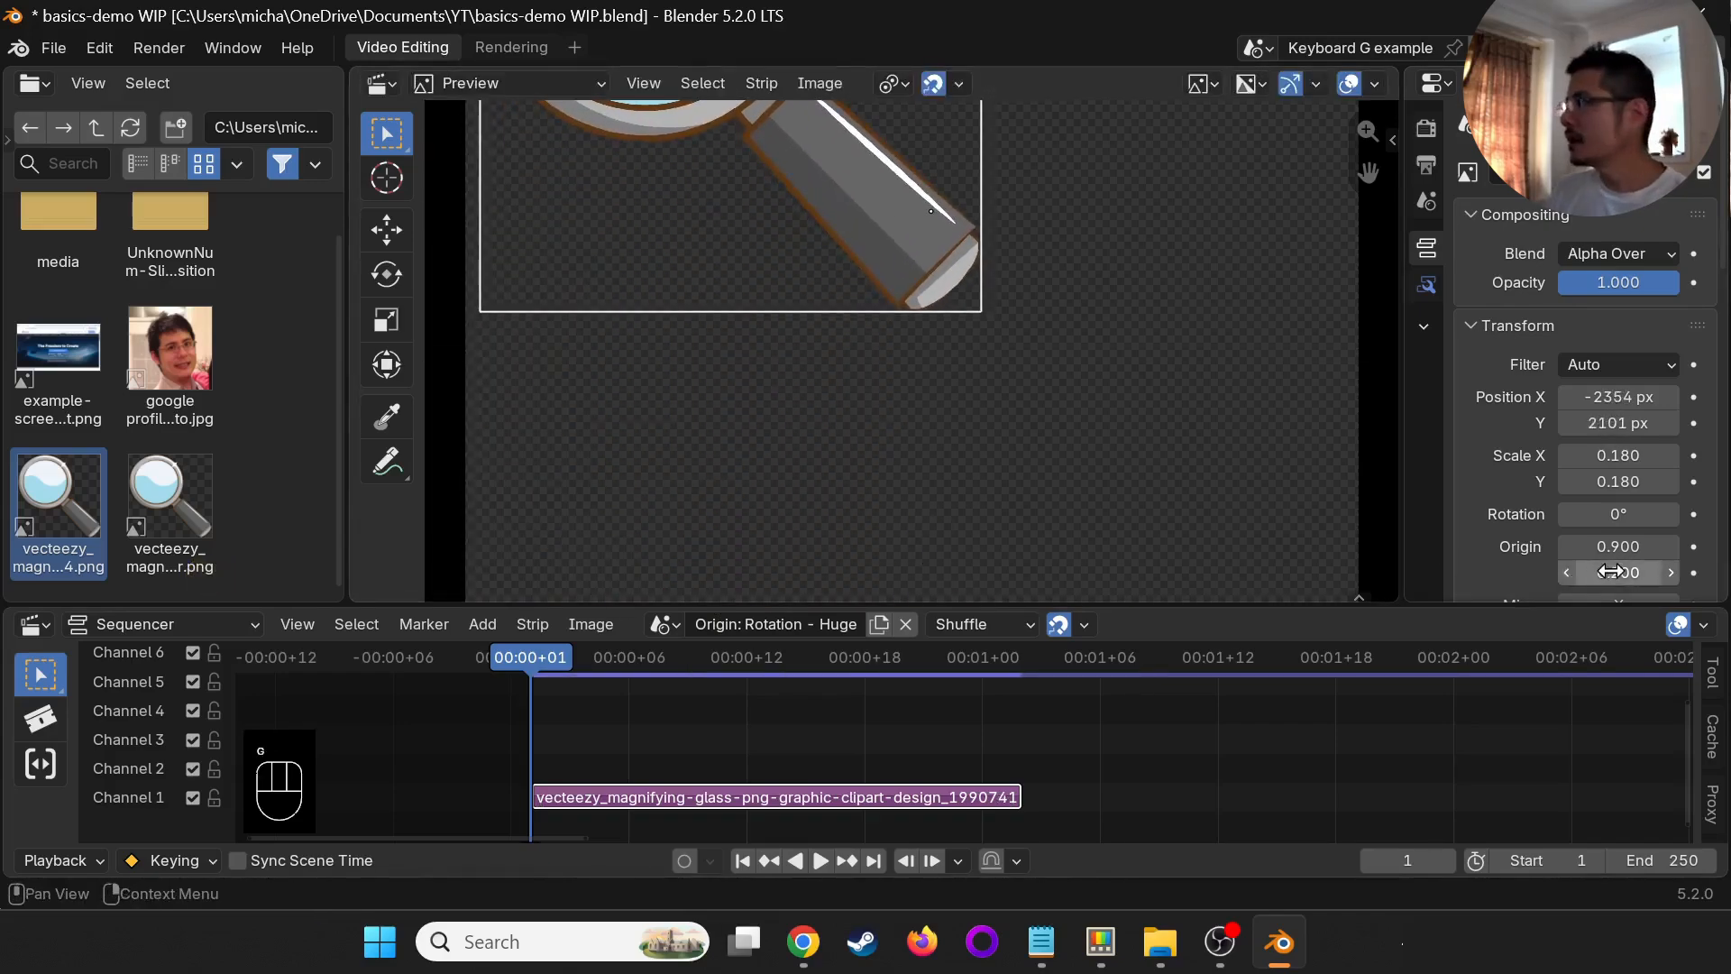
- Set the huge magnifying glass's origin Y to 0.090 and rotate the image to about 0.9°
{"action": "left_click_drag", "start_coordinate": [1612, 572], "coordinate": [210, 570]}
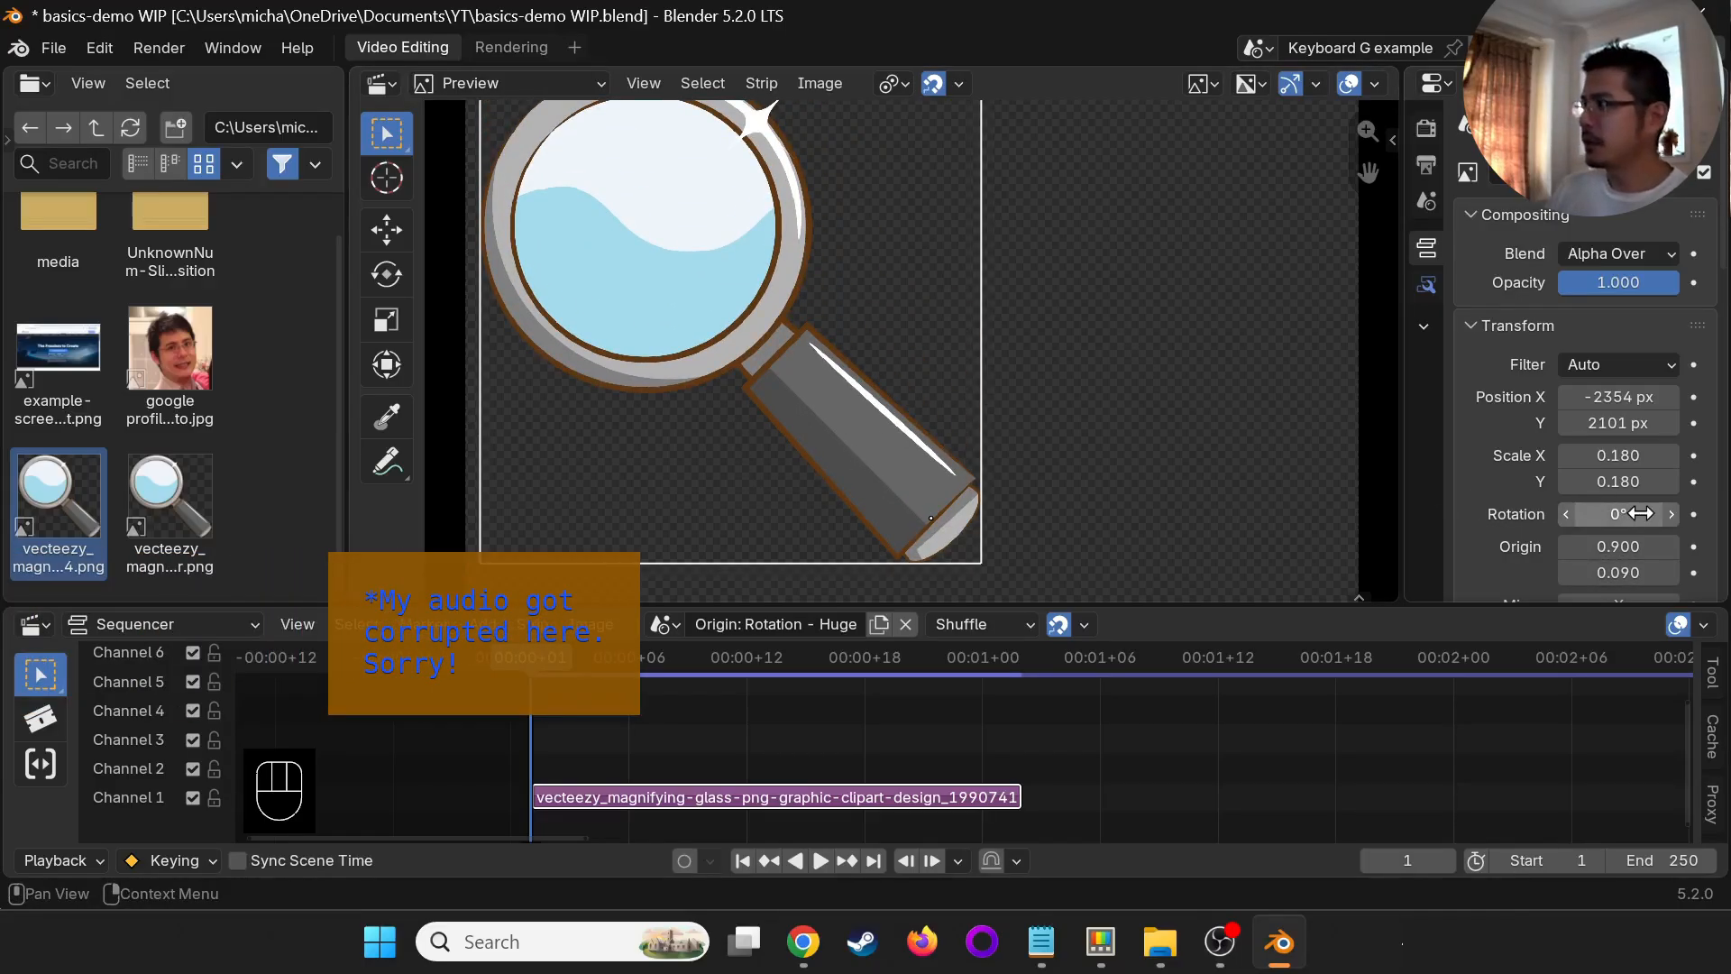
{"action": "left_click_drag", "start_coordinate": [1614, 514], "coordinate": [255, 495]}
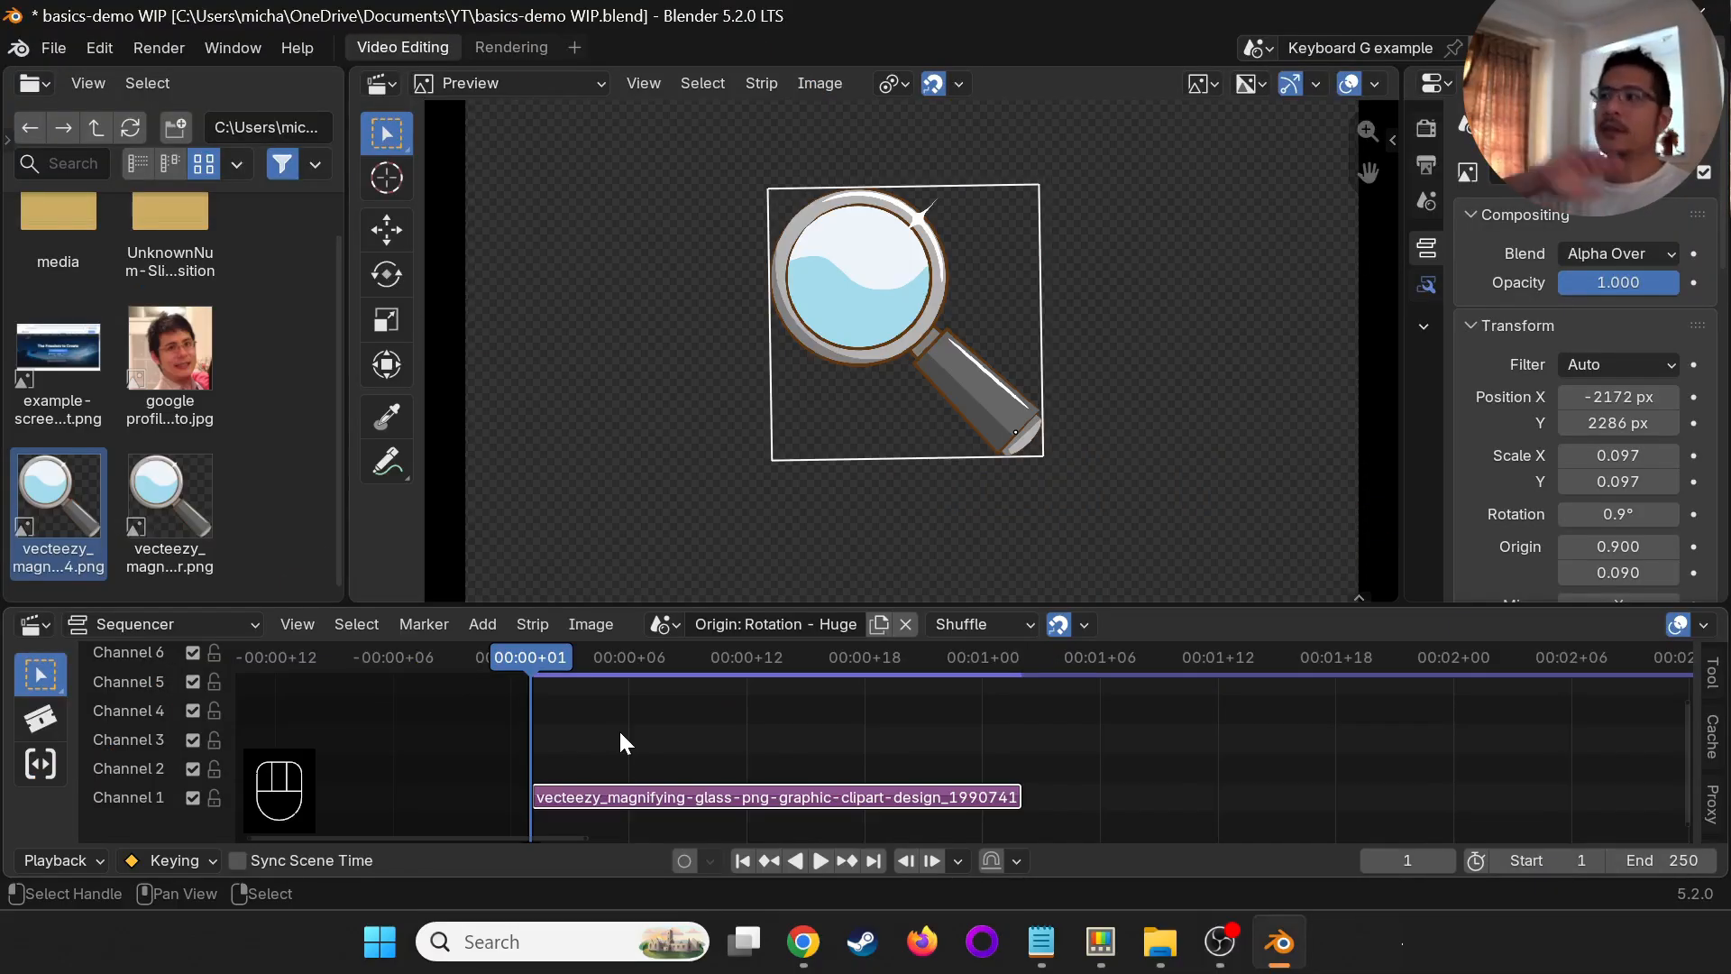
- Switch the sequencer to the "Keyboard G example" scene and select the three strips in channels 1 to 3
{"action": "left_click", "coordinate": [663, 624]}
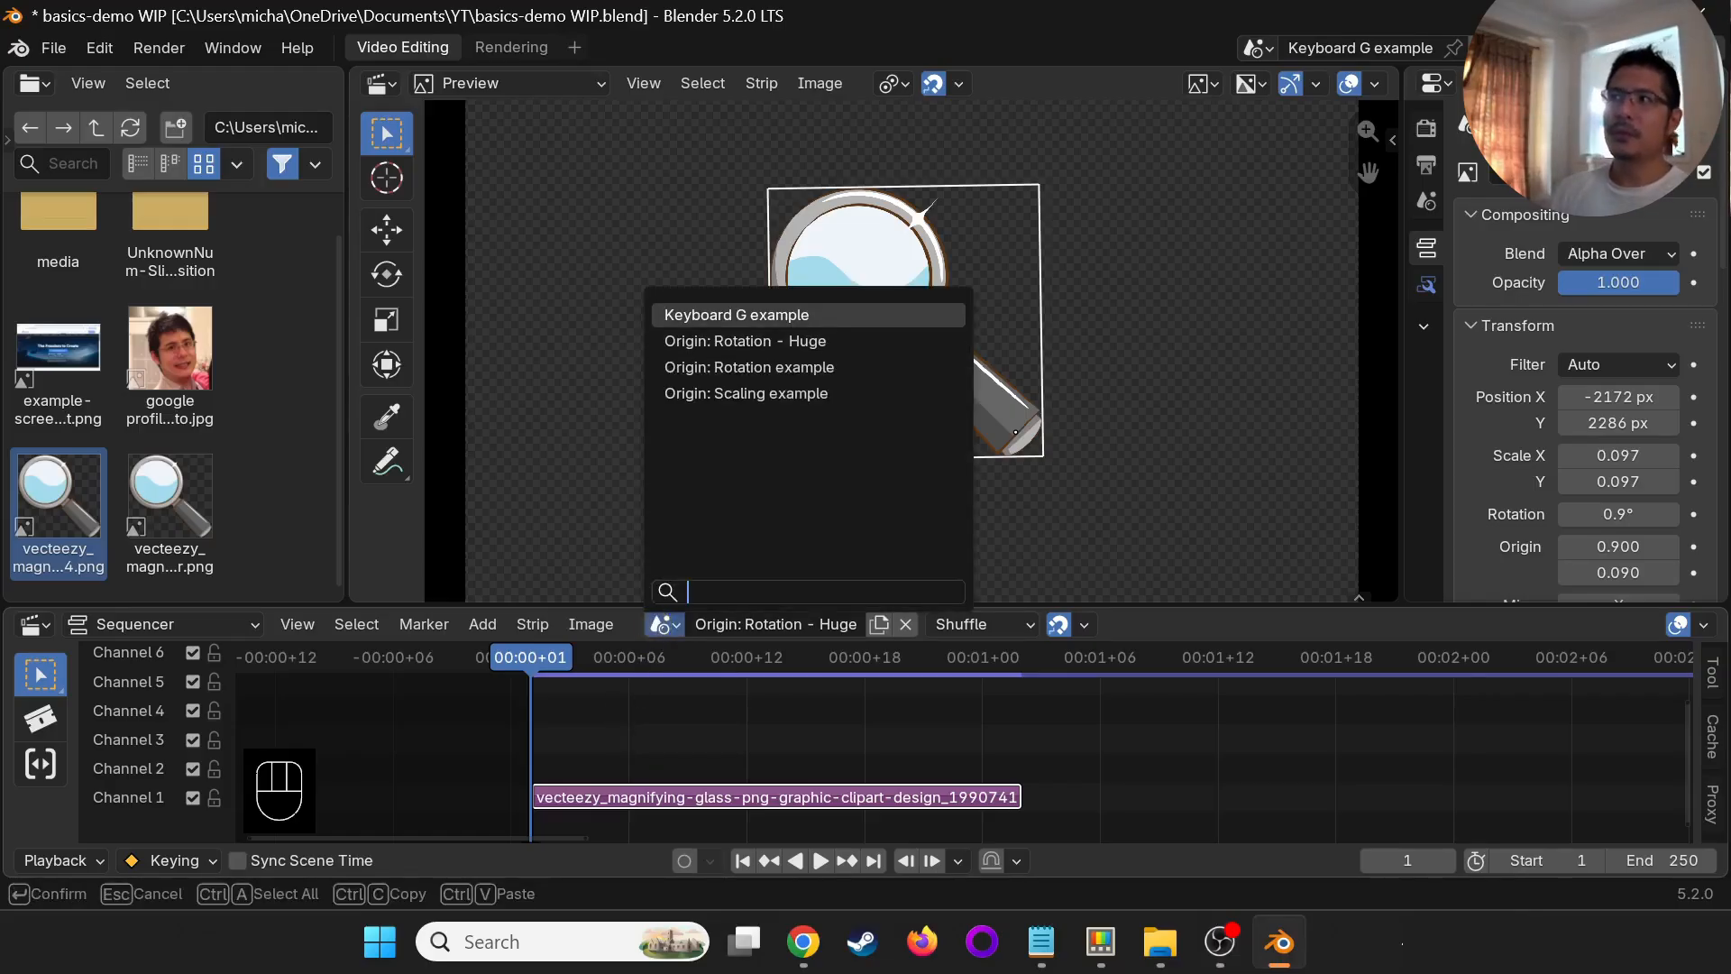
{"action": "left_click", "coordinate": [795, 313]}
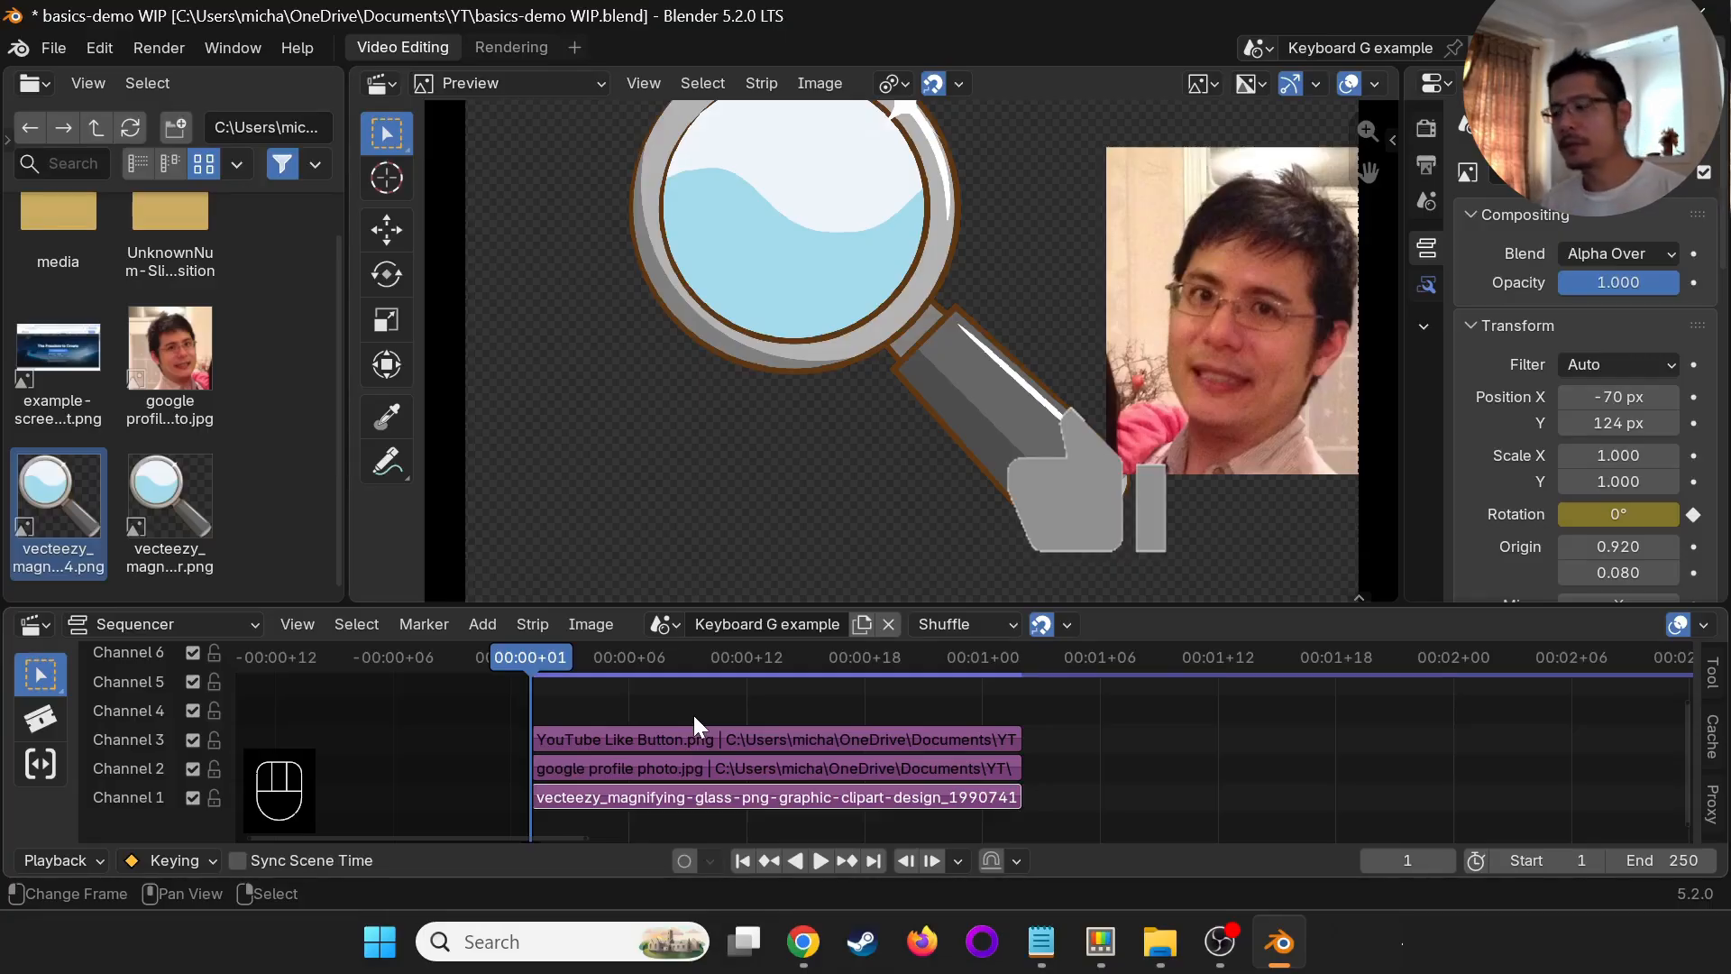
{"action": "key", "text": "b"}
{"action": "left_click_drag", "start_coordinate": [587, 690], "coordinate": [1061, 813]}
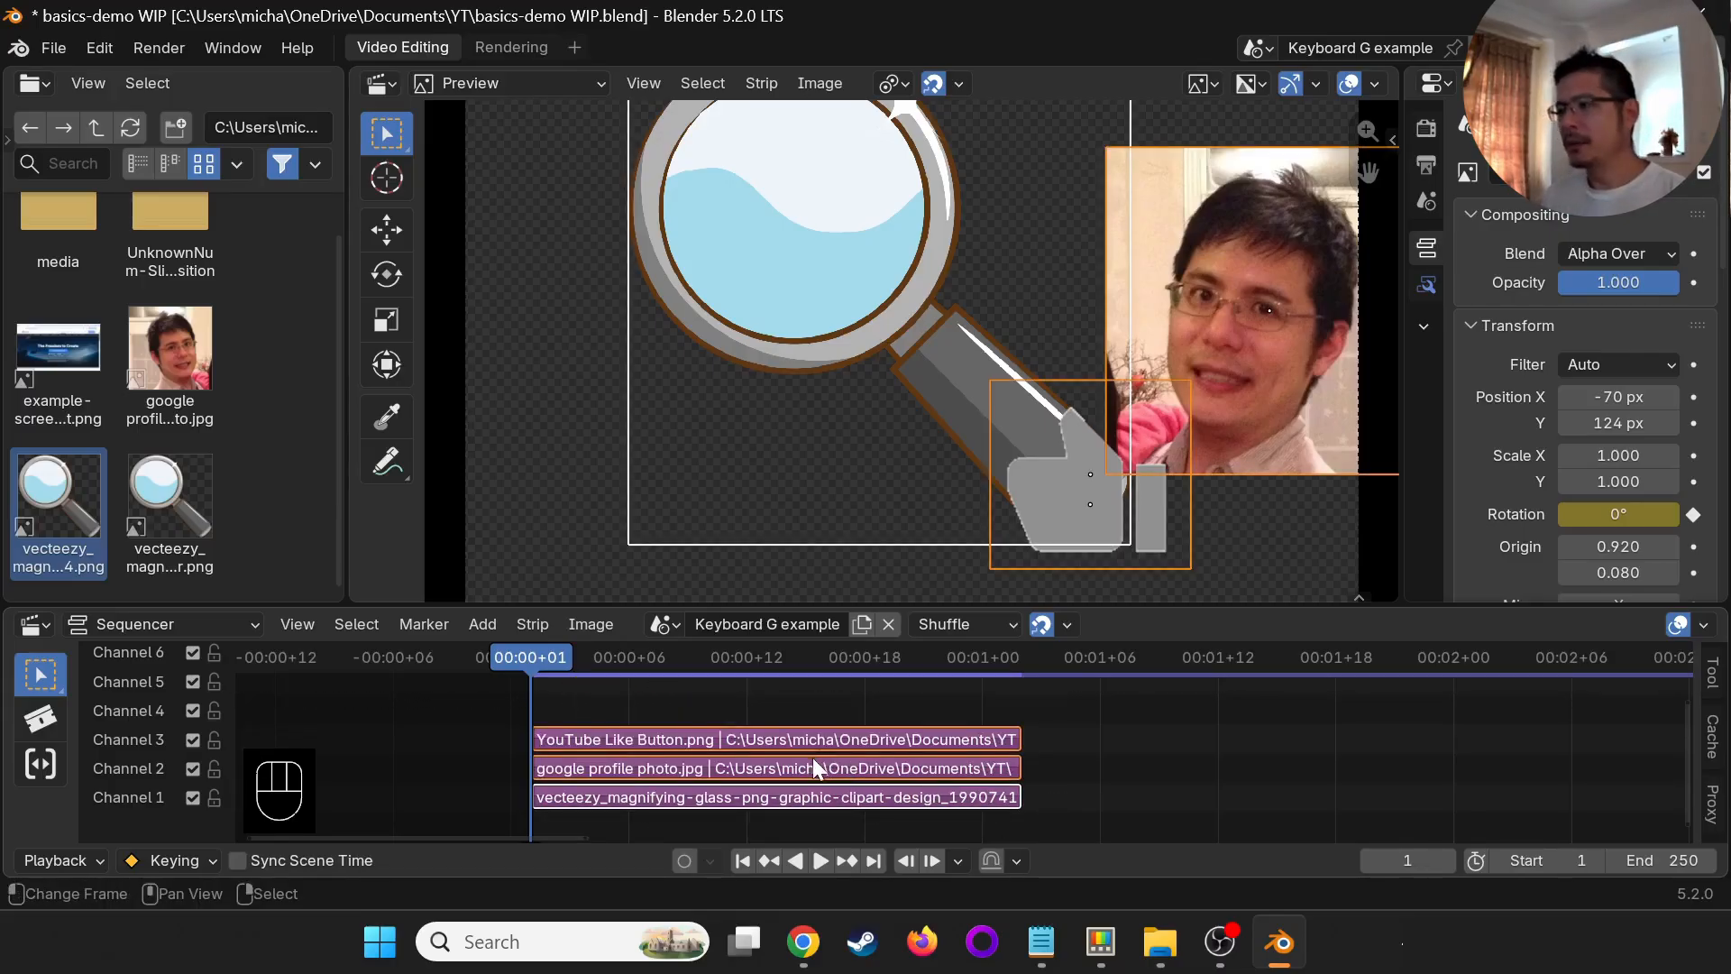
- Try moving the three selected strips freely and then only along Y across the channels, putting them back in channels 1 to 3
{"action": "key", "text": "g"}
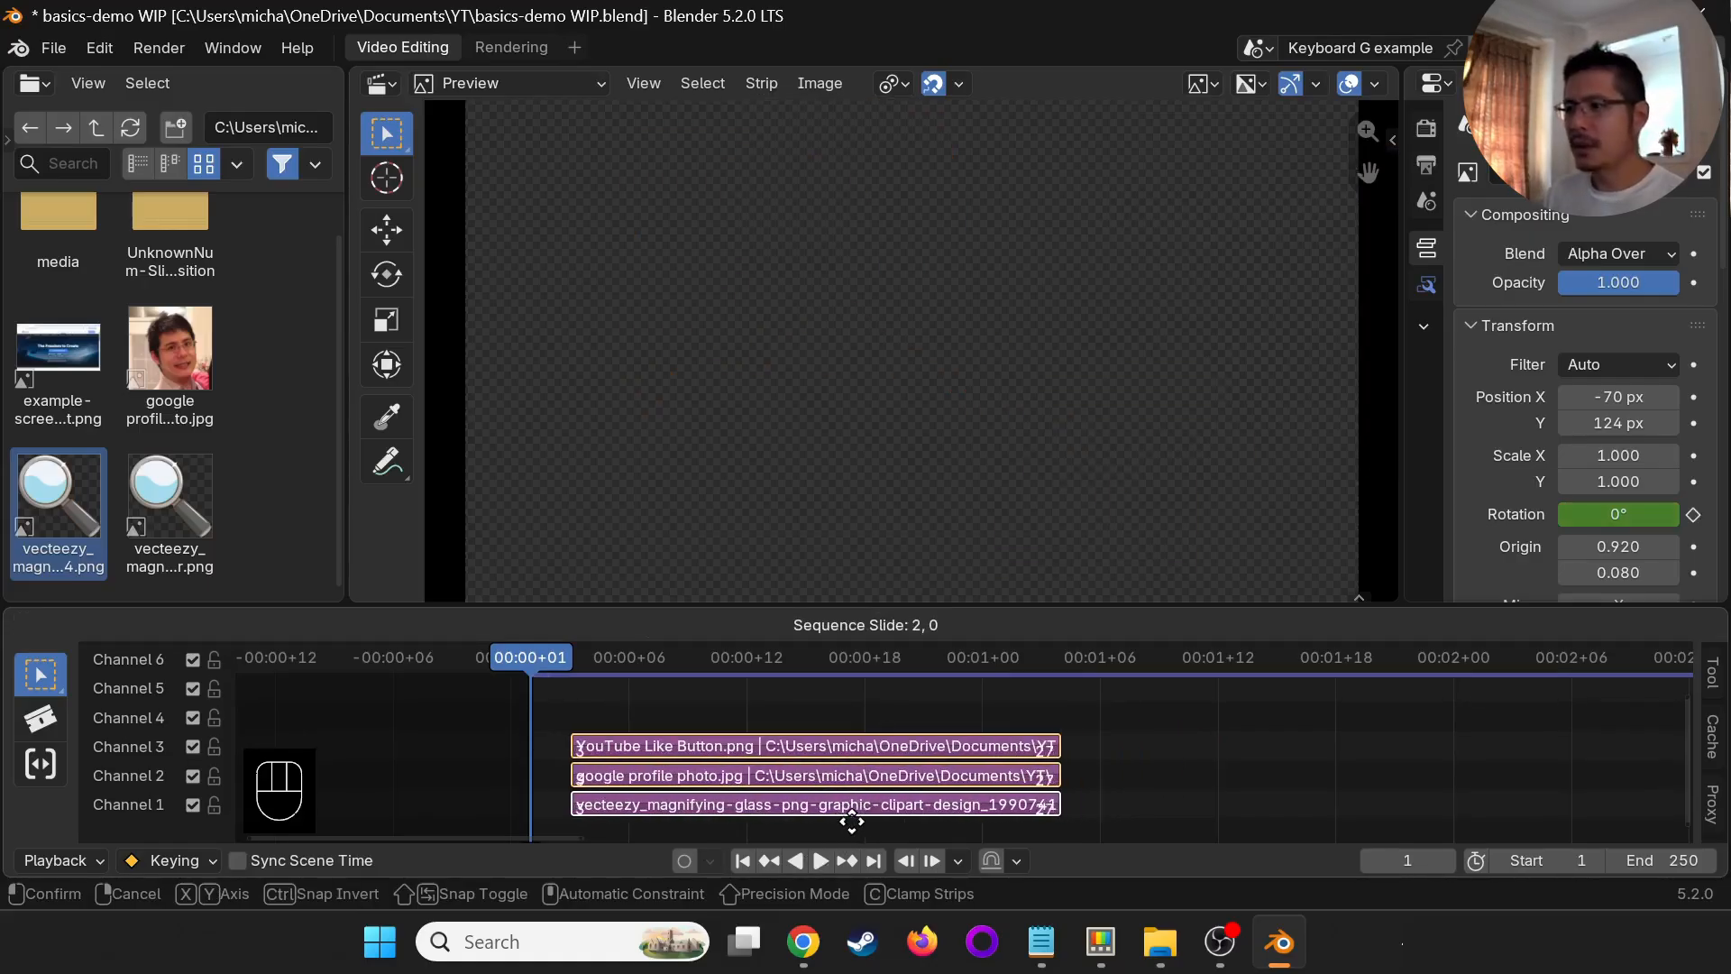
{"action": "left_click", "coordinate": [807, 770]}
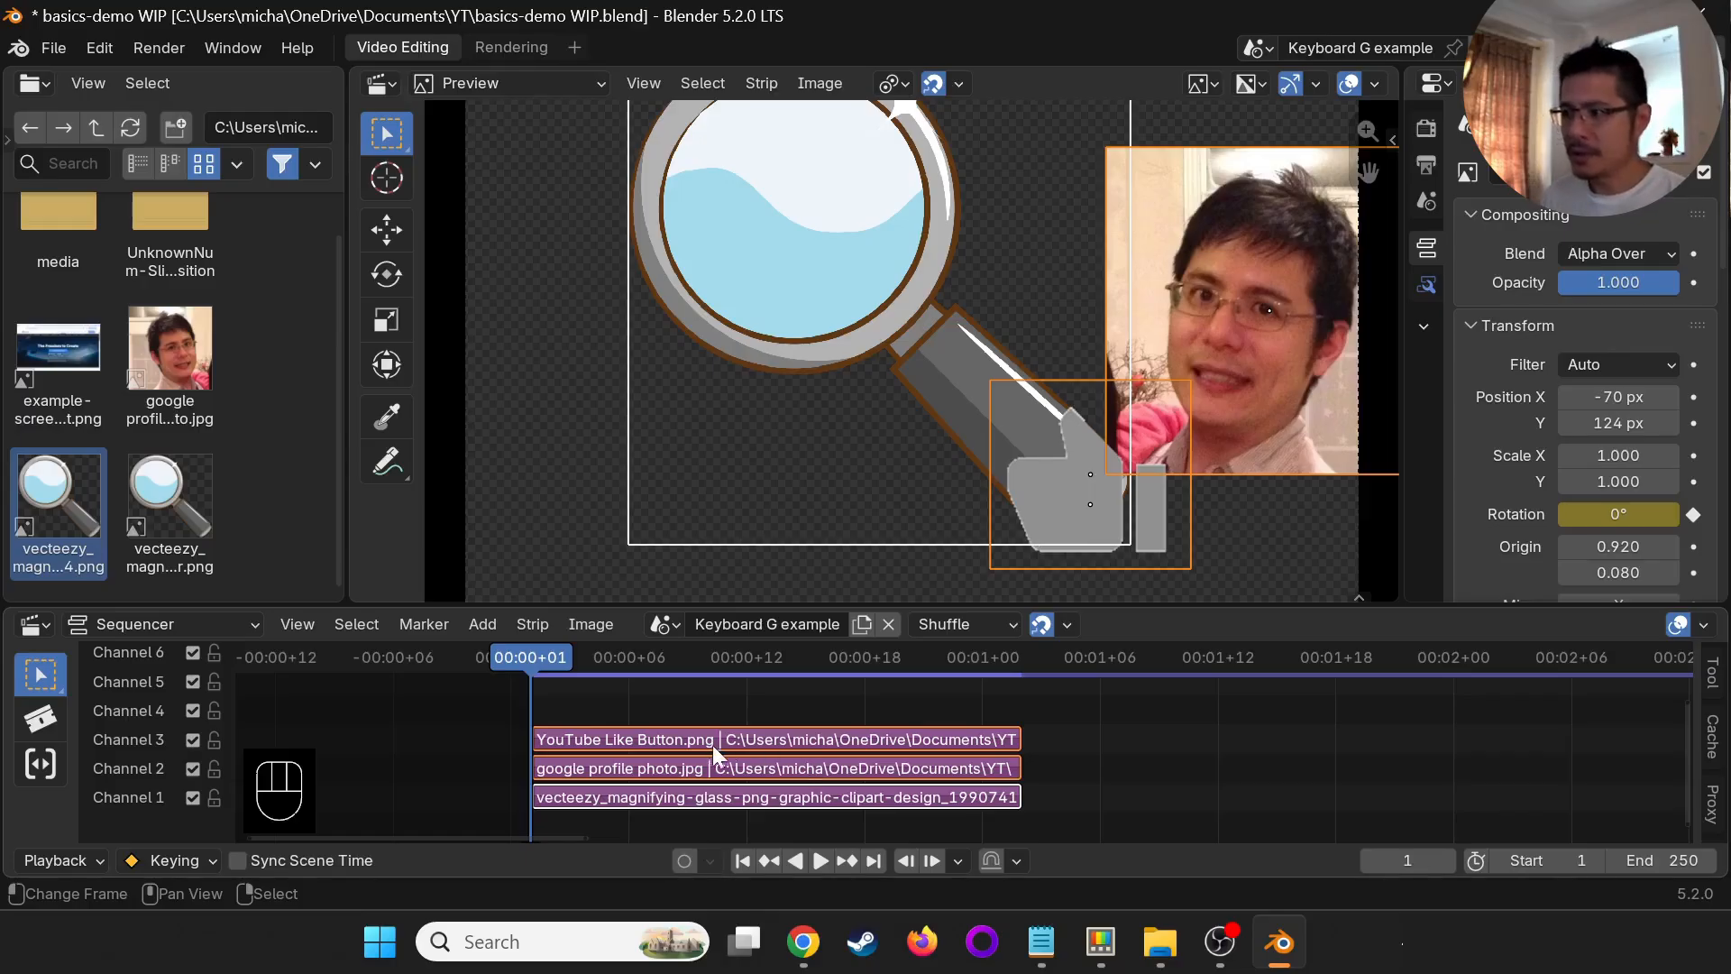
{"action": "key", "text": "a"}
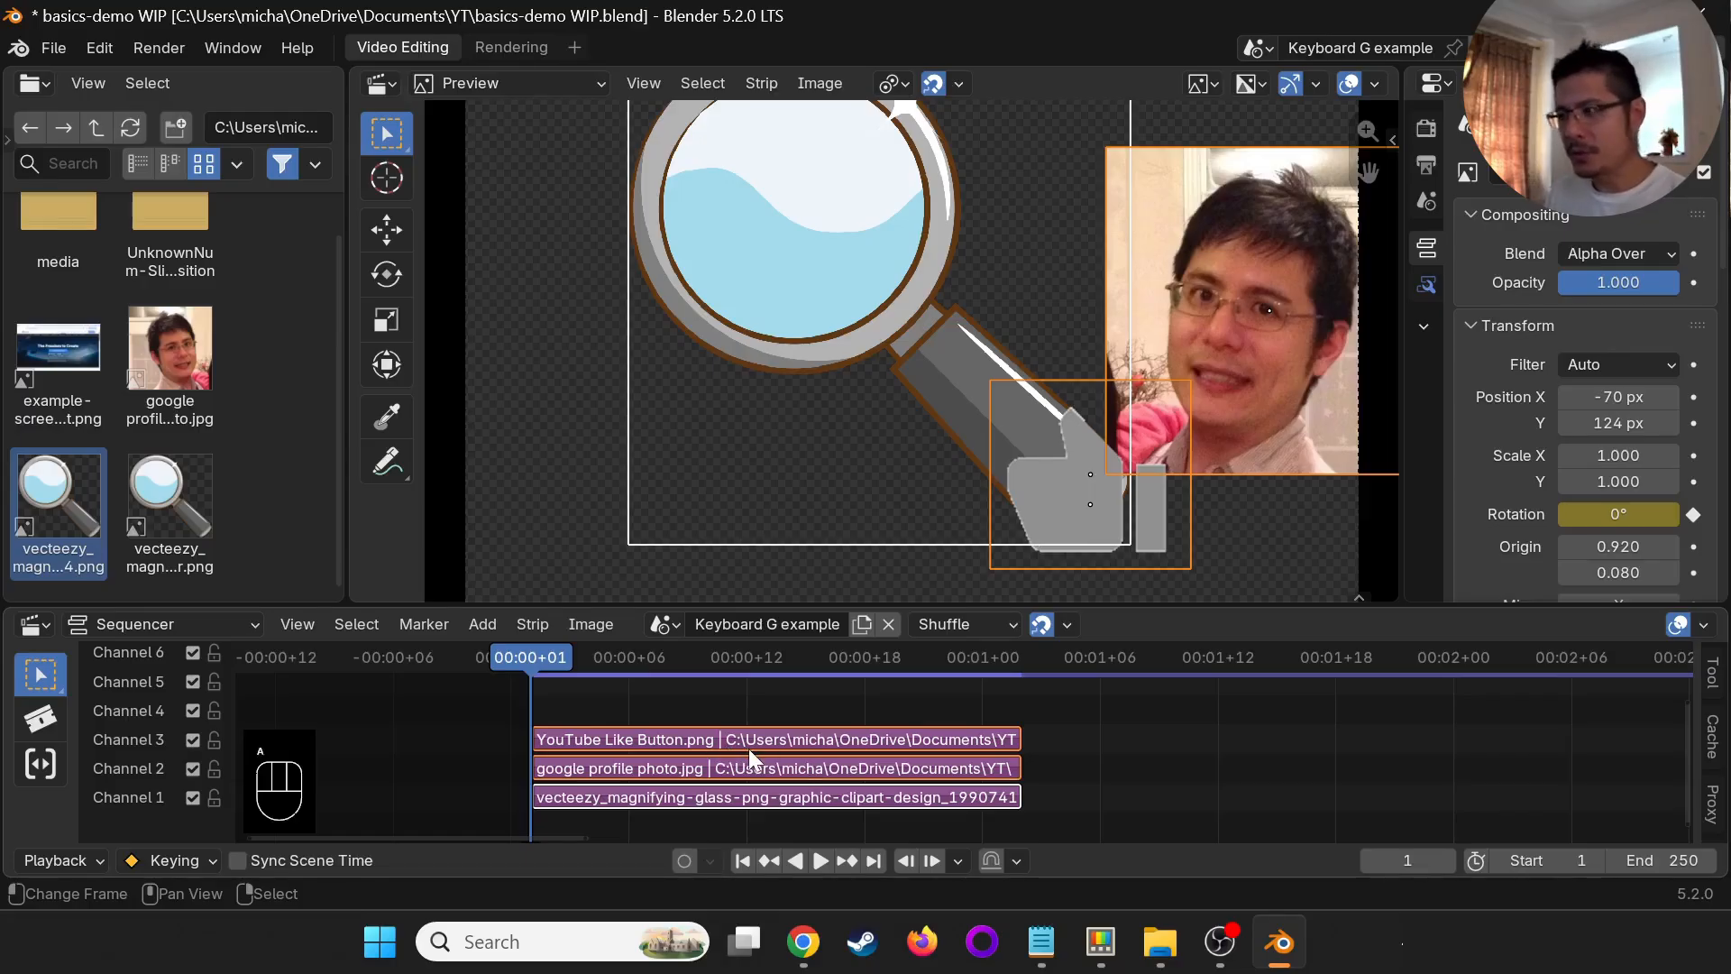
{"action": "key", "text": "g"}
{"action": "key", "text": "y"}
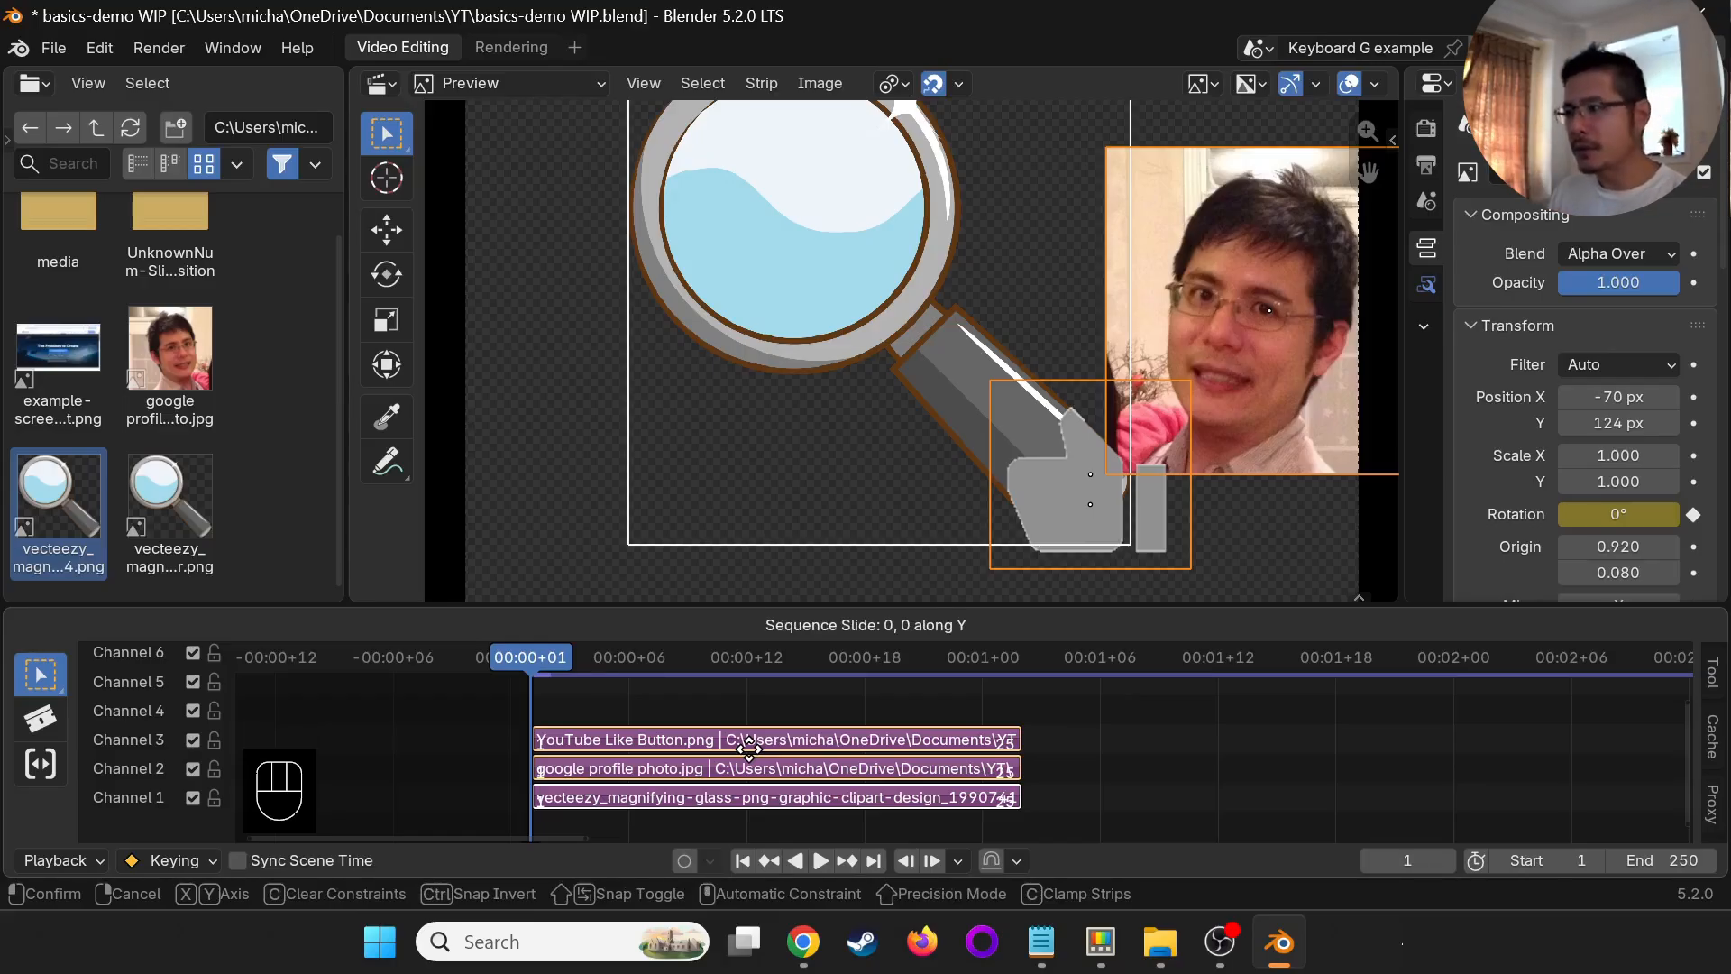
{"action": "scroll", "coordinate": [749, 748], "scroll_direction": "up", "scroll_amount": 5}
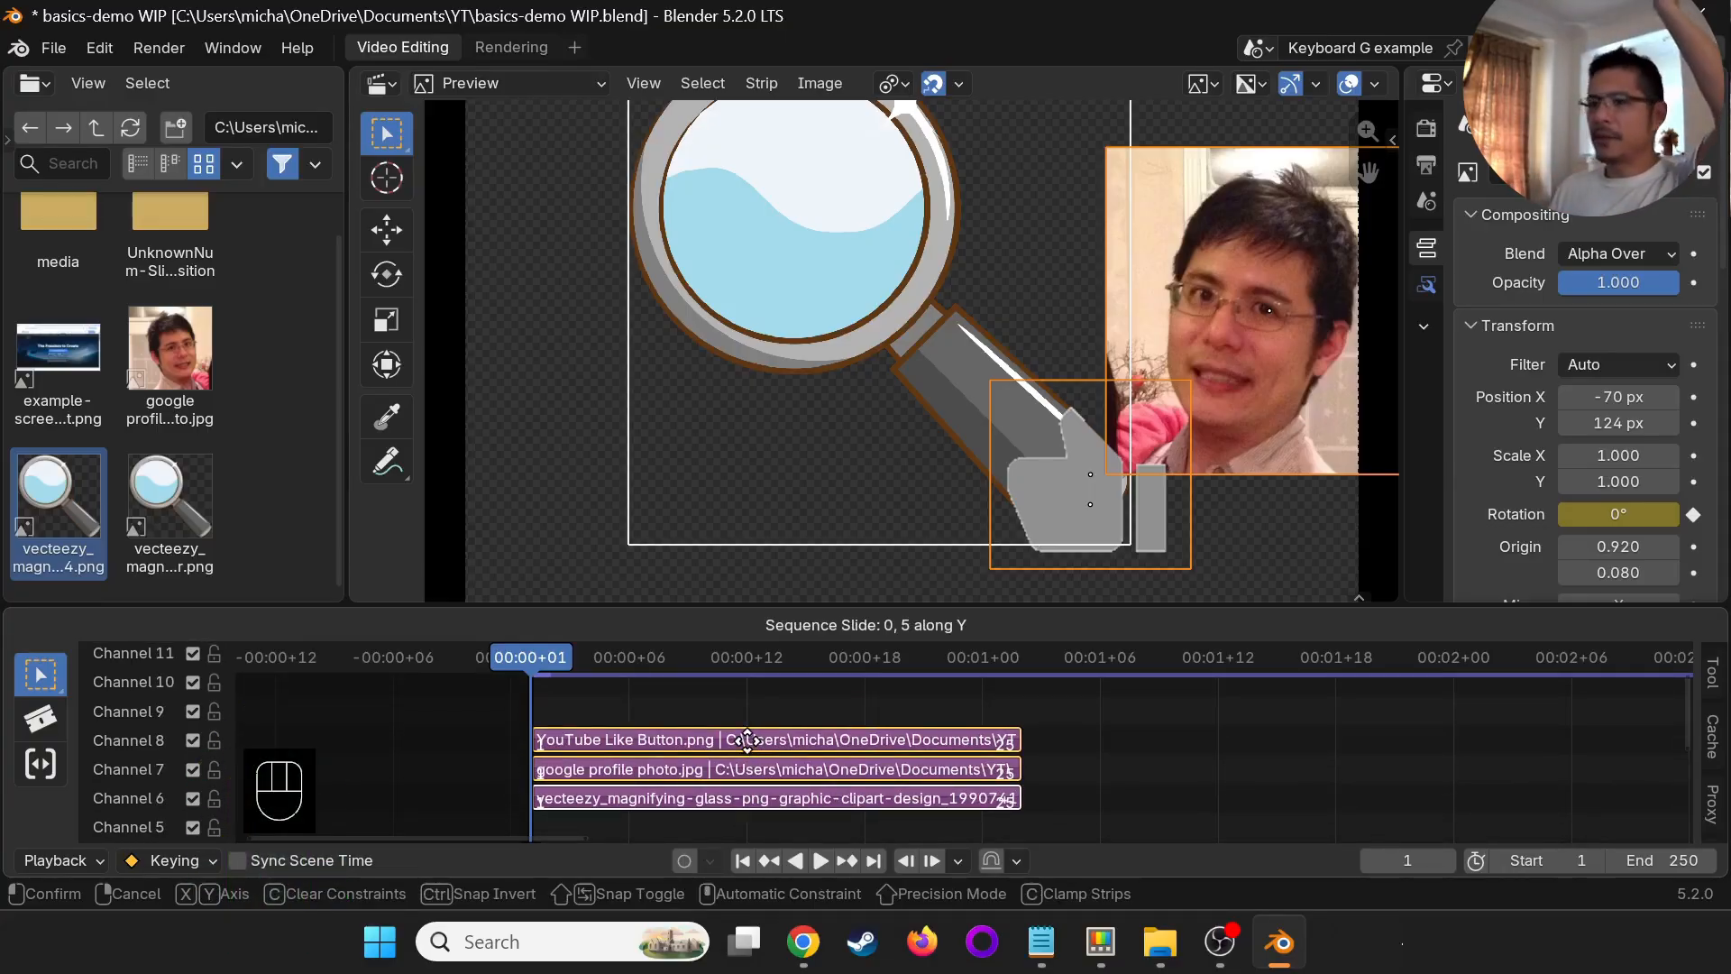
{"action": "scroll", "coordinate": [747, 740], "scroll_direction": "up", "scroll_amount": 1}
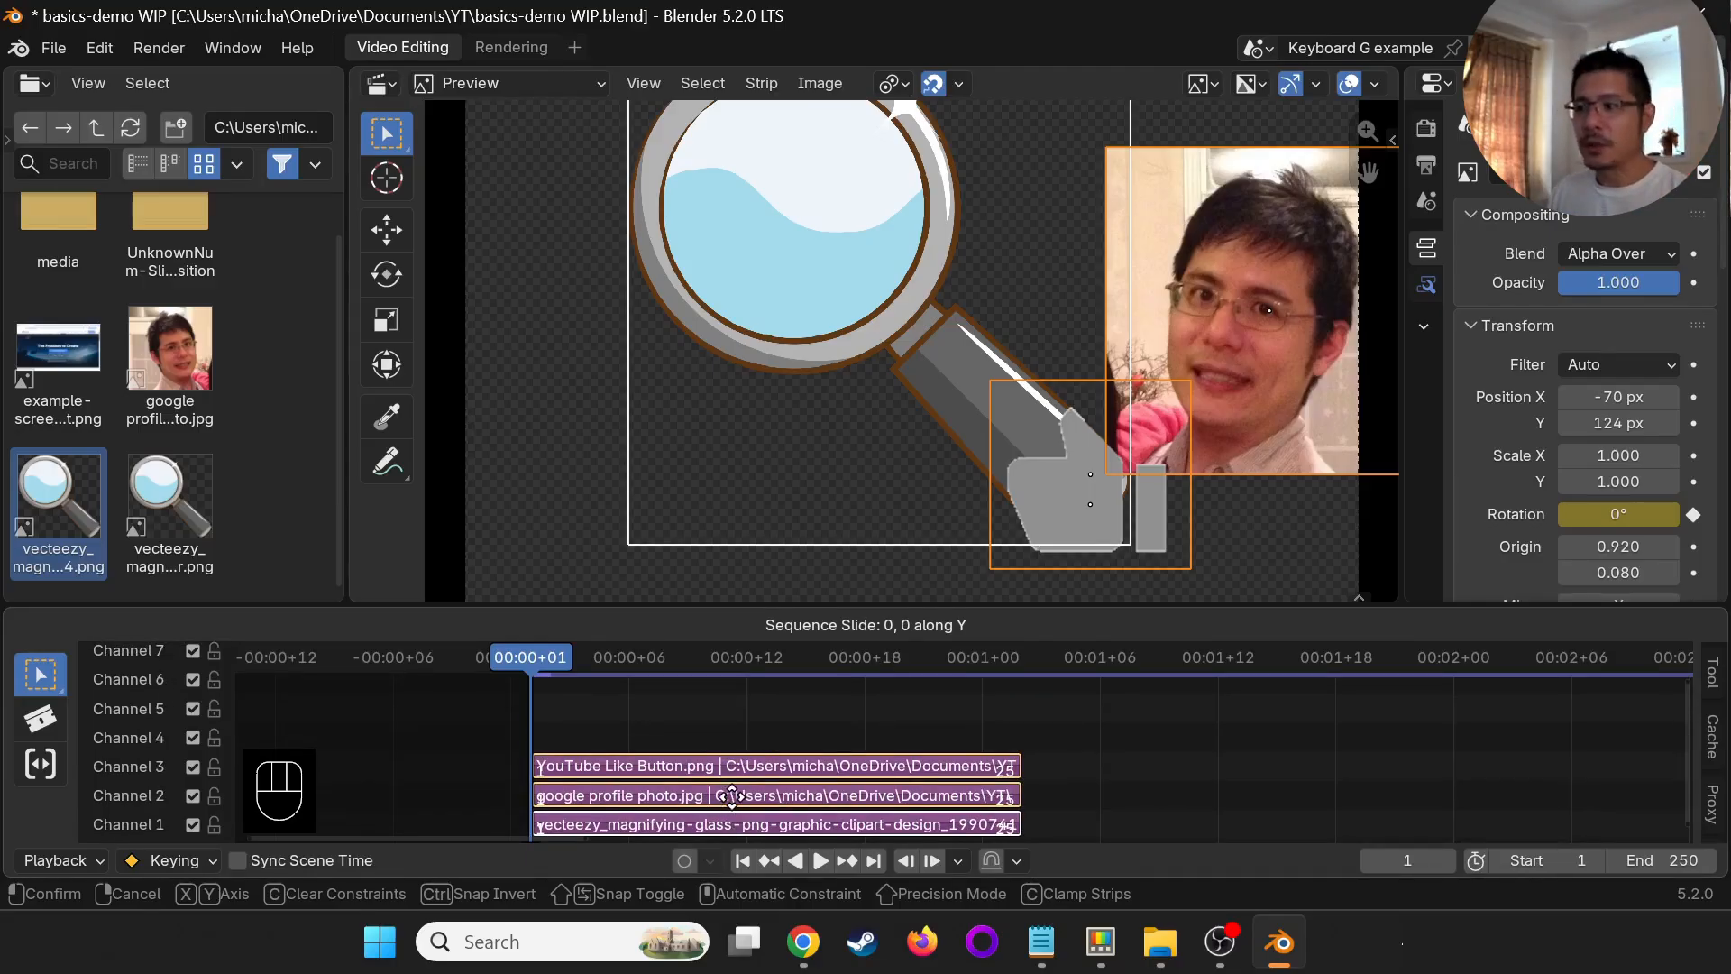
{"action": "left_click", "coordinate": [732, 794]}
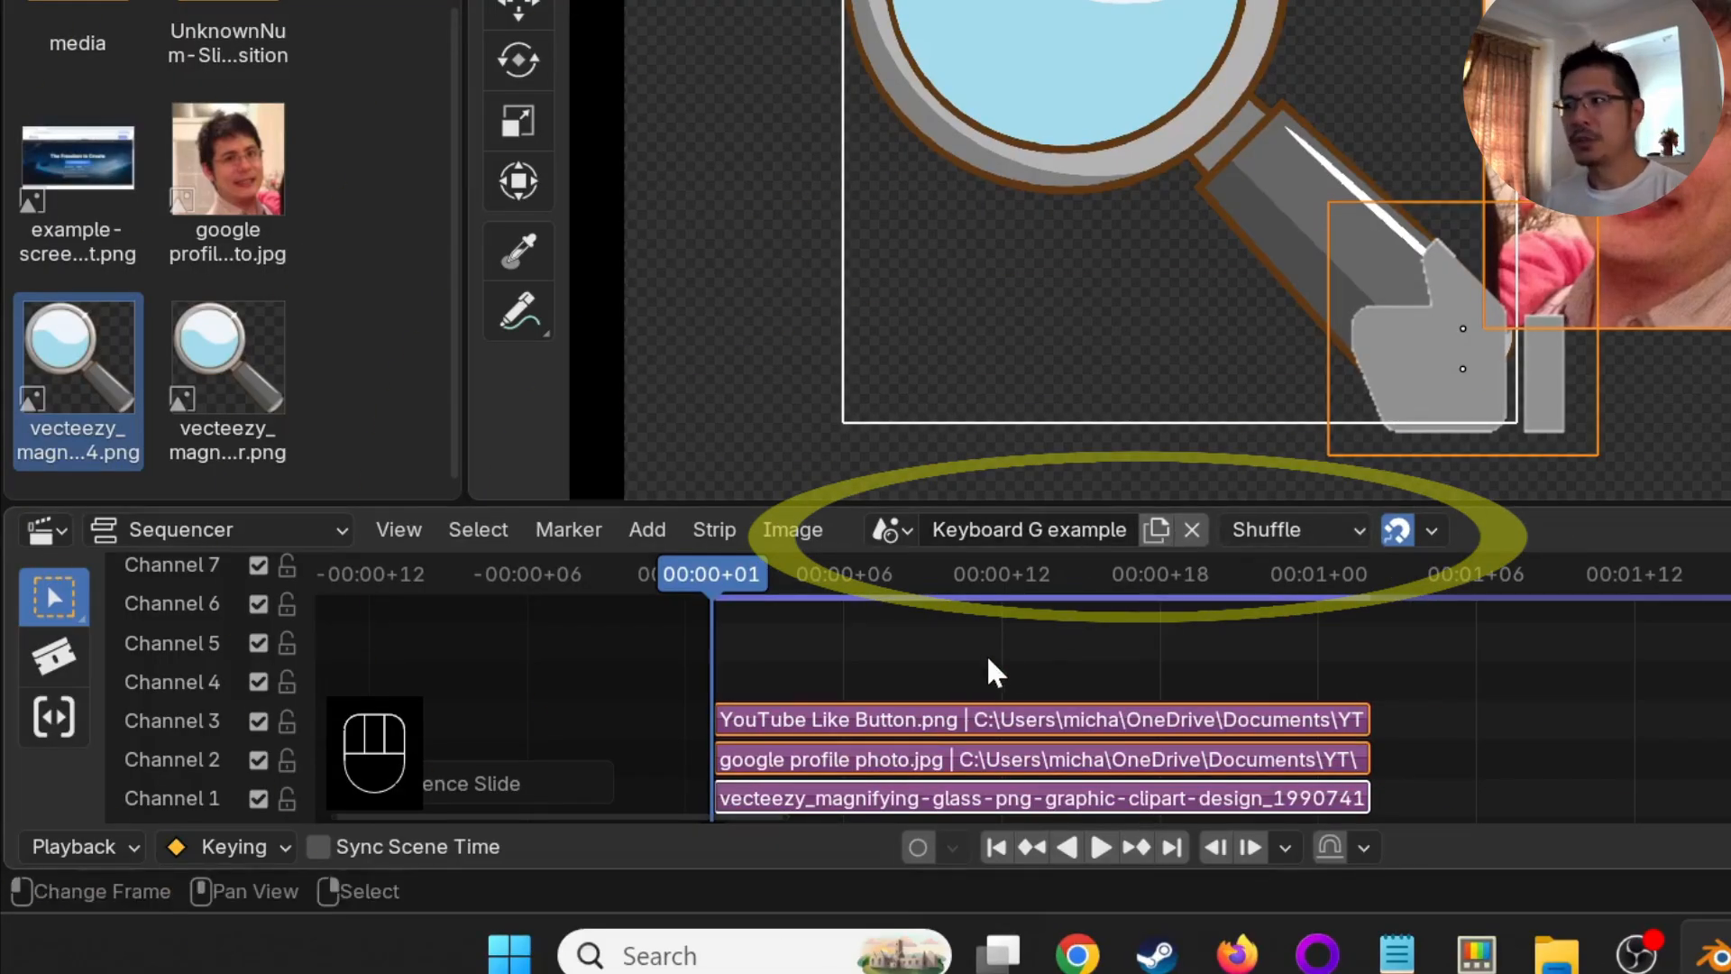
- Move the three selected strips up exactly 1 channel along Y
{"action": "key", "text": "g"}
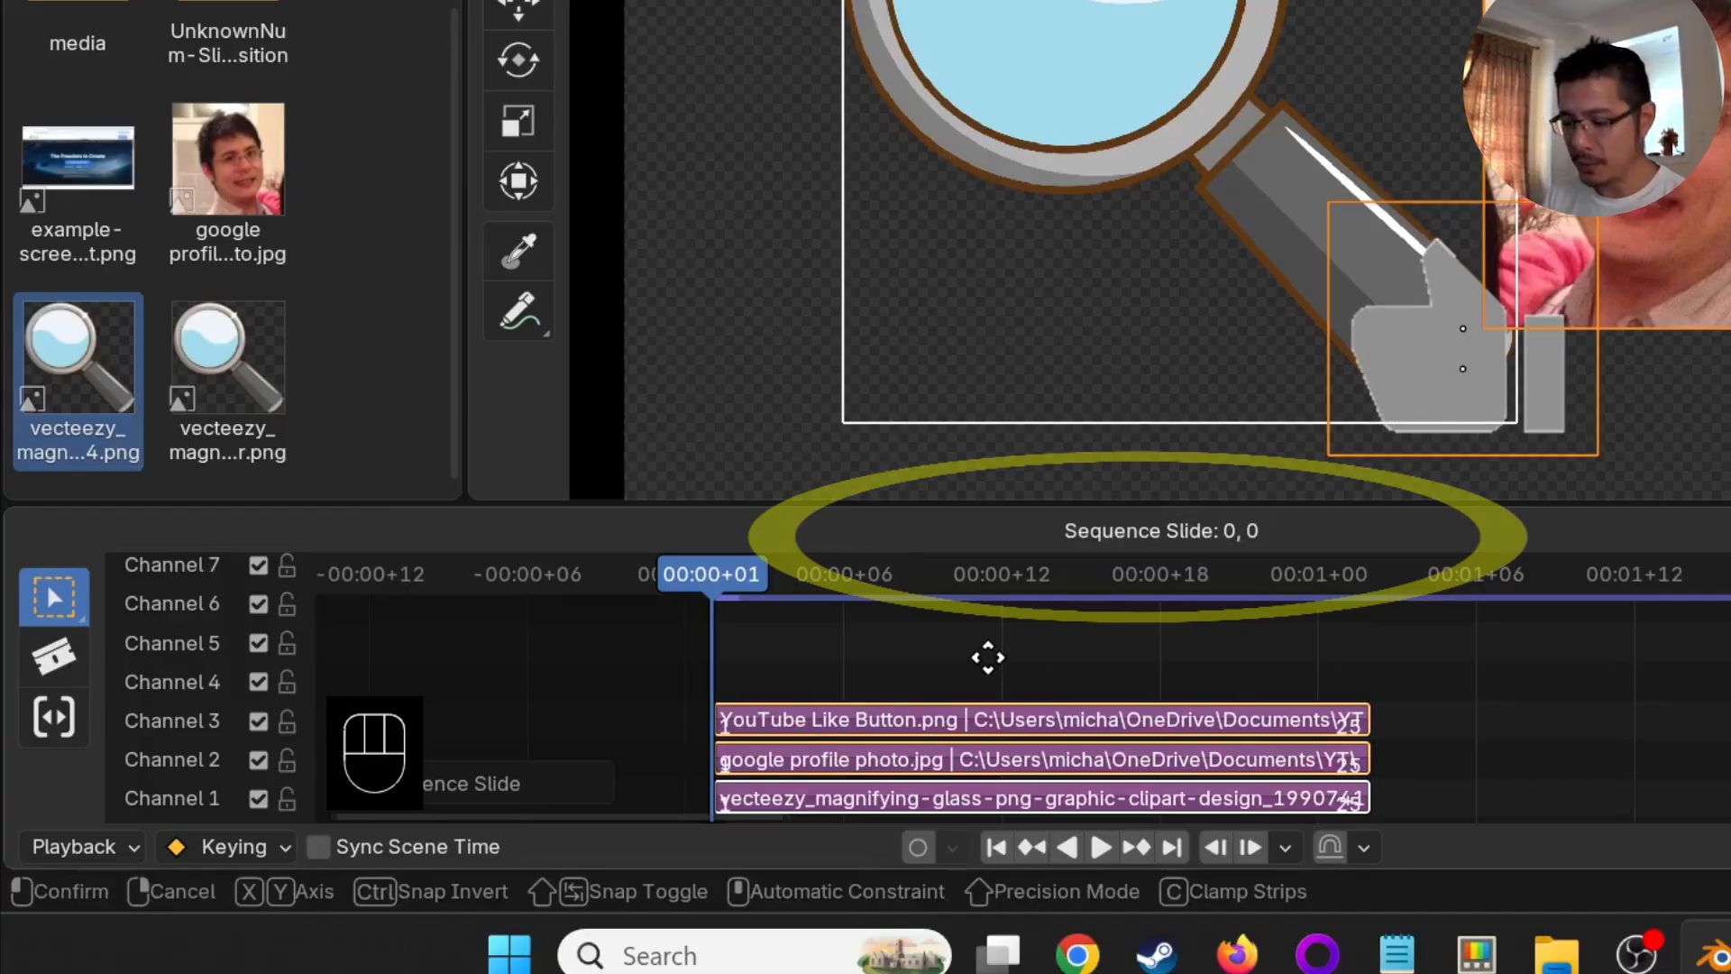
{"action": "key", "text": "y"}
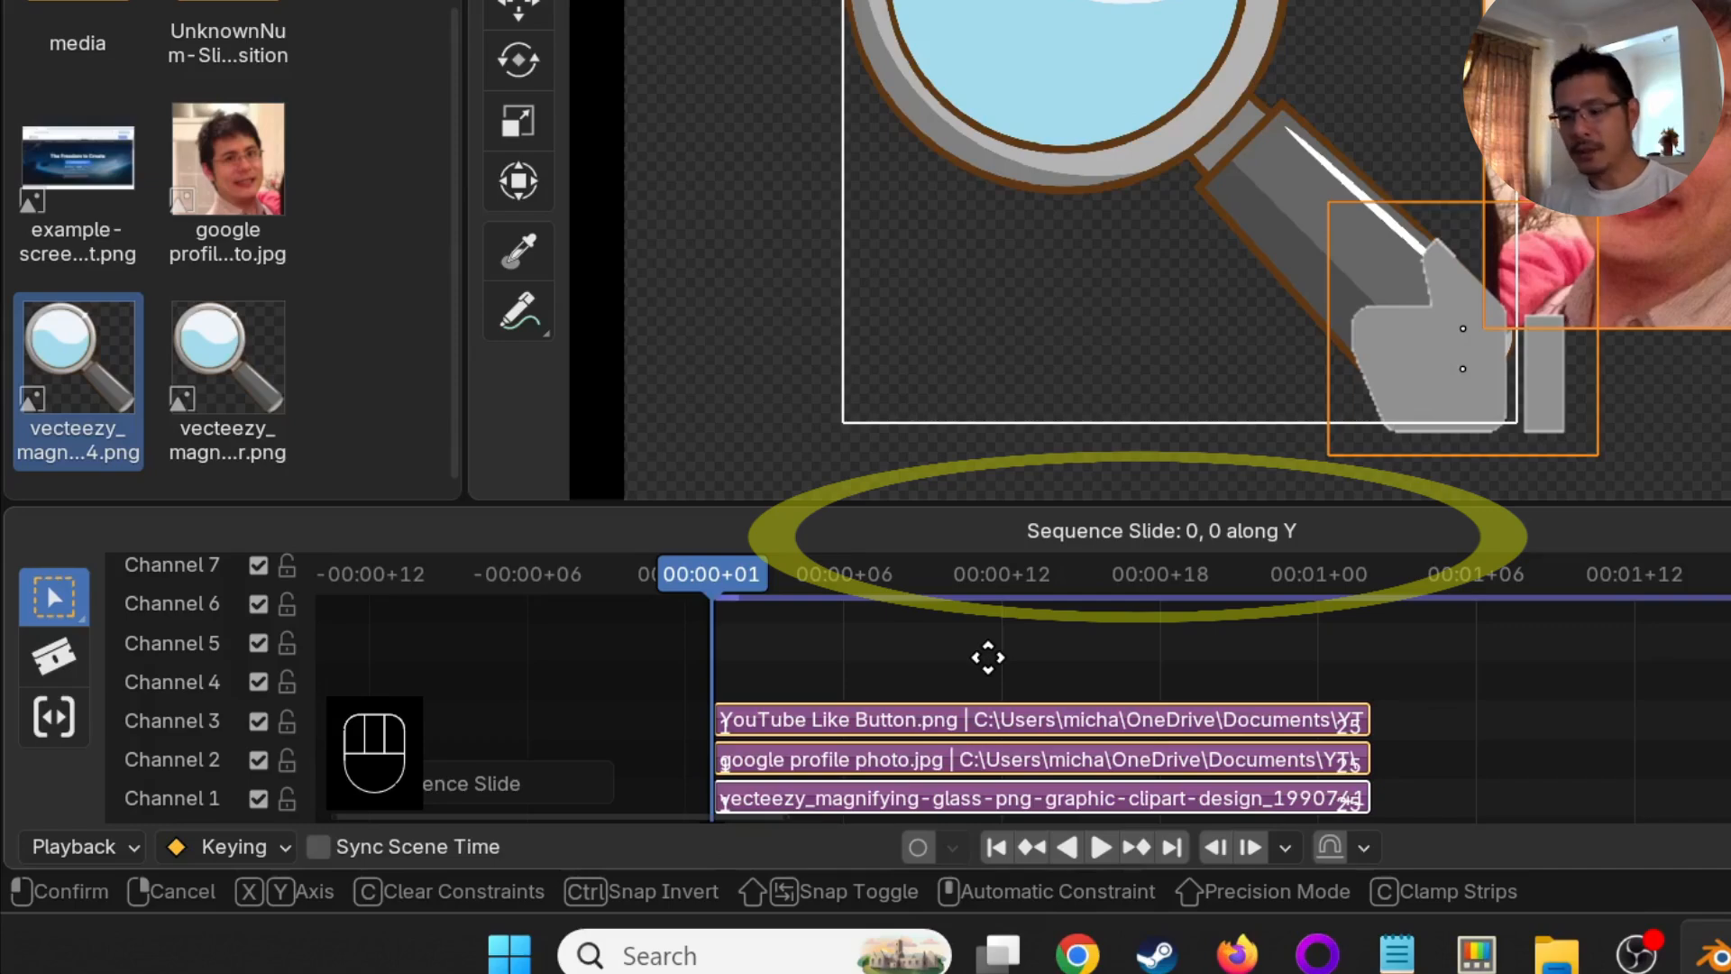
{"action": "key", "text": "1"}
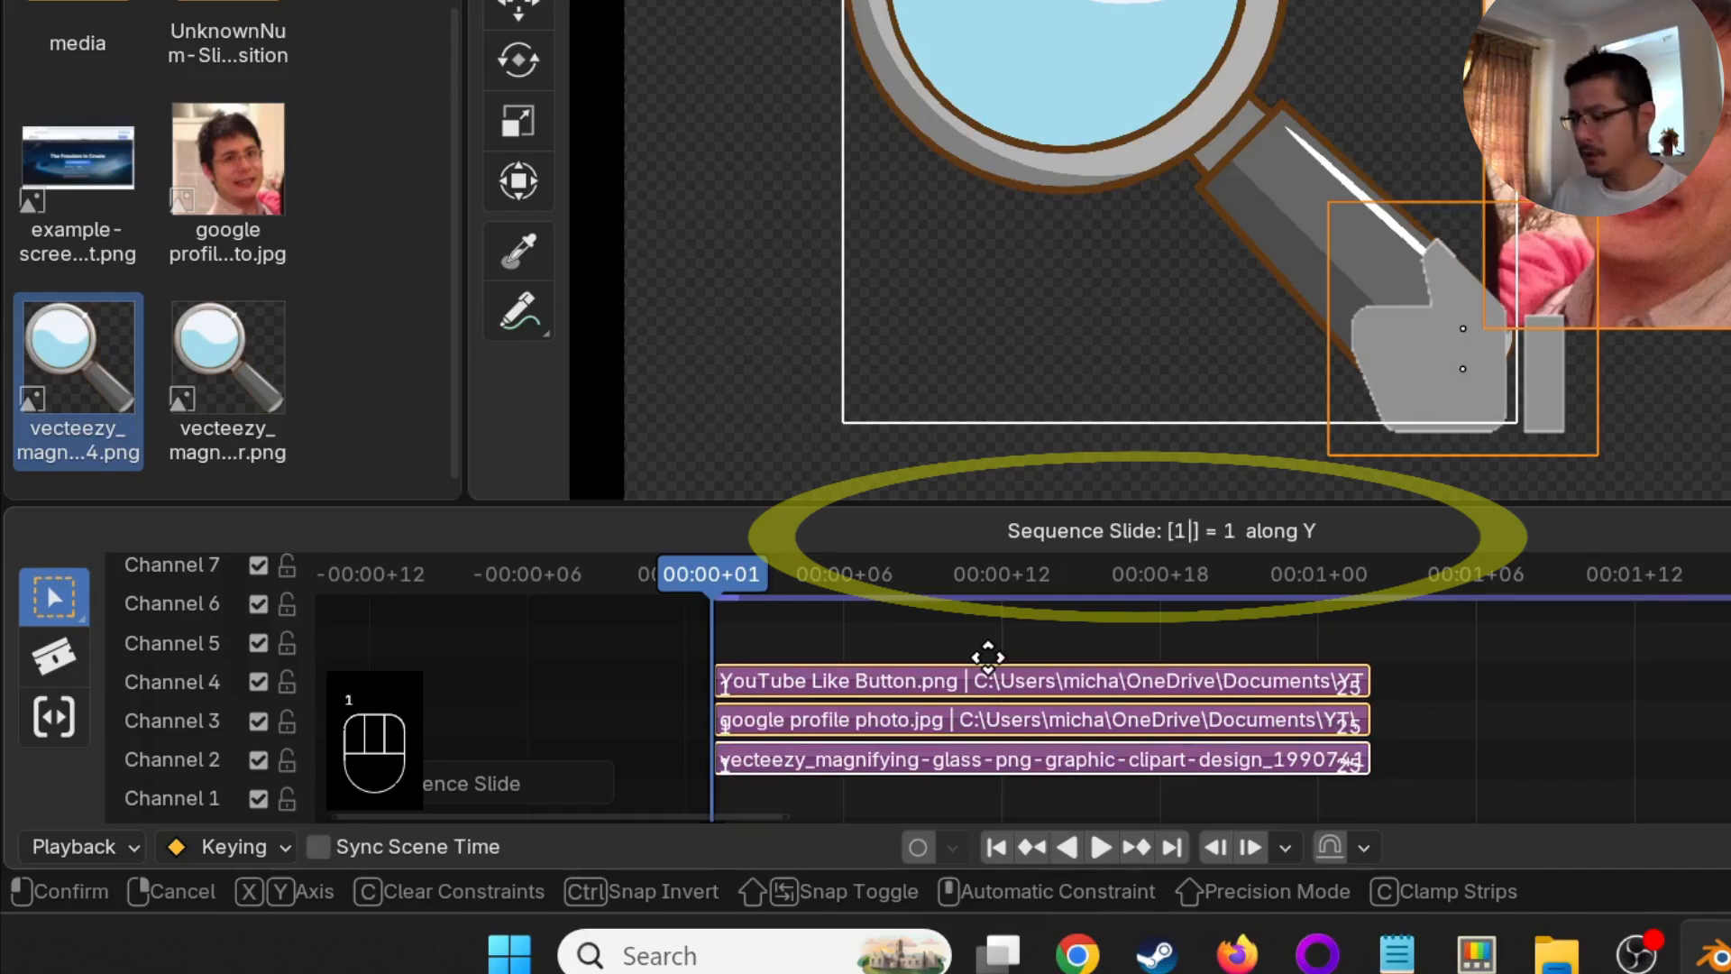
{"action": "key", "text": "Return"}
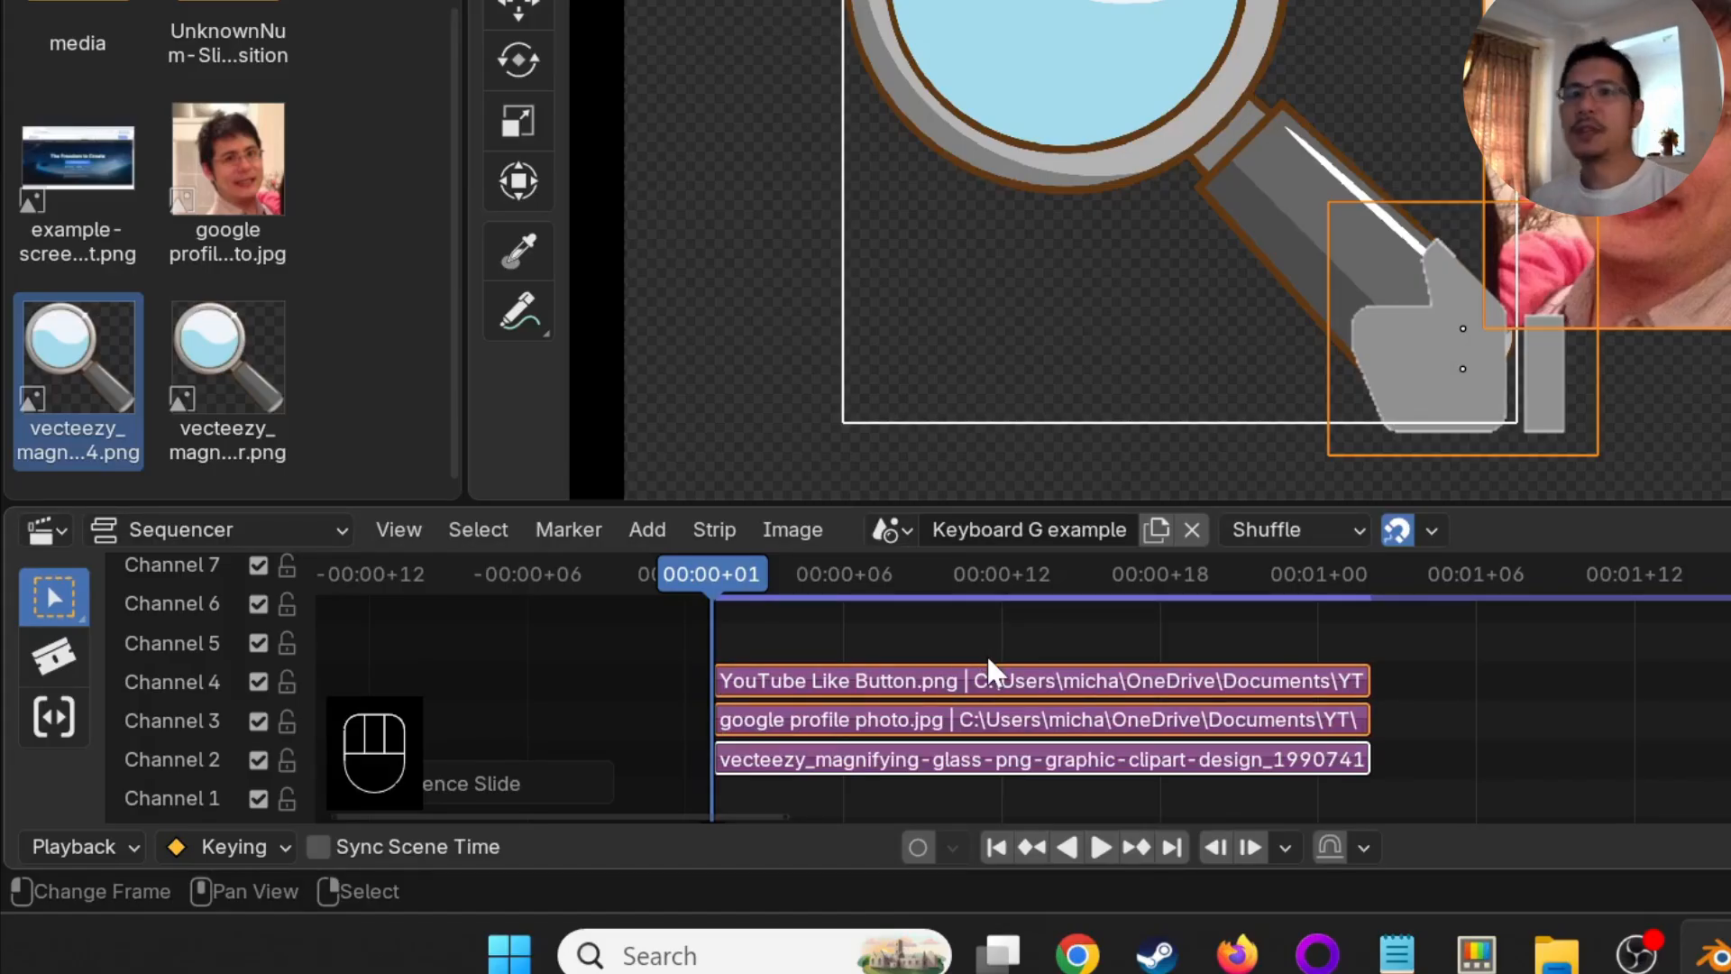
- Move the three selected strips 10 frames along X
{"action": "type", "text": "g"}
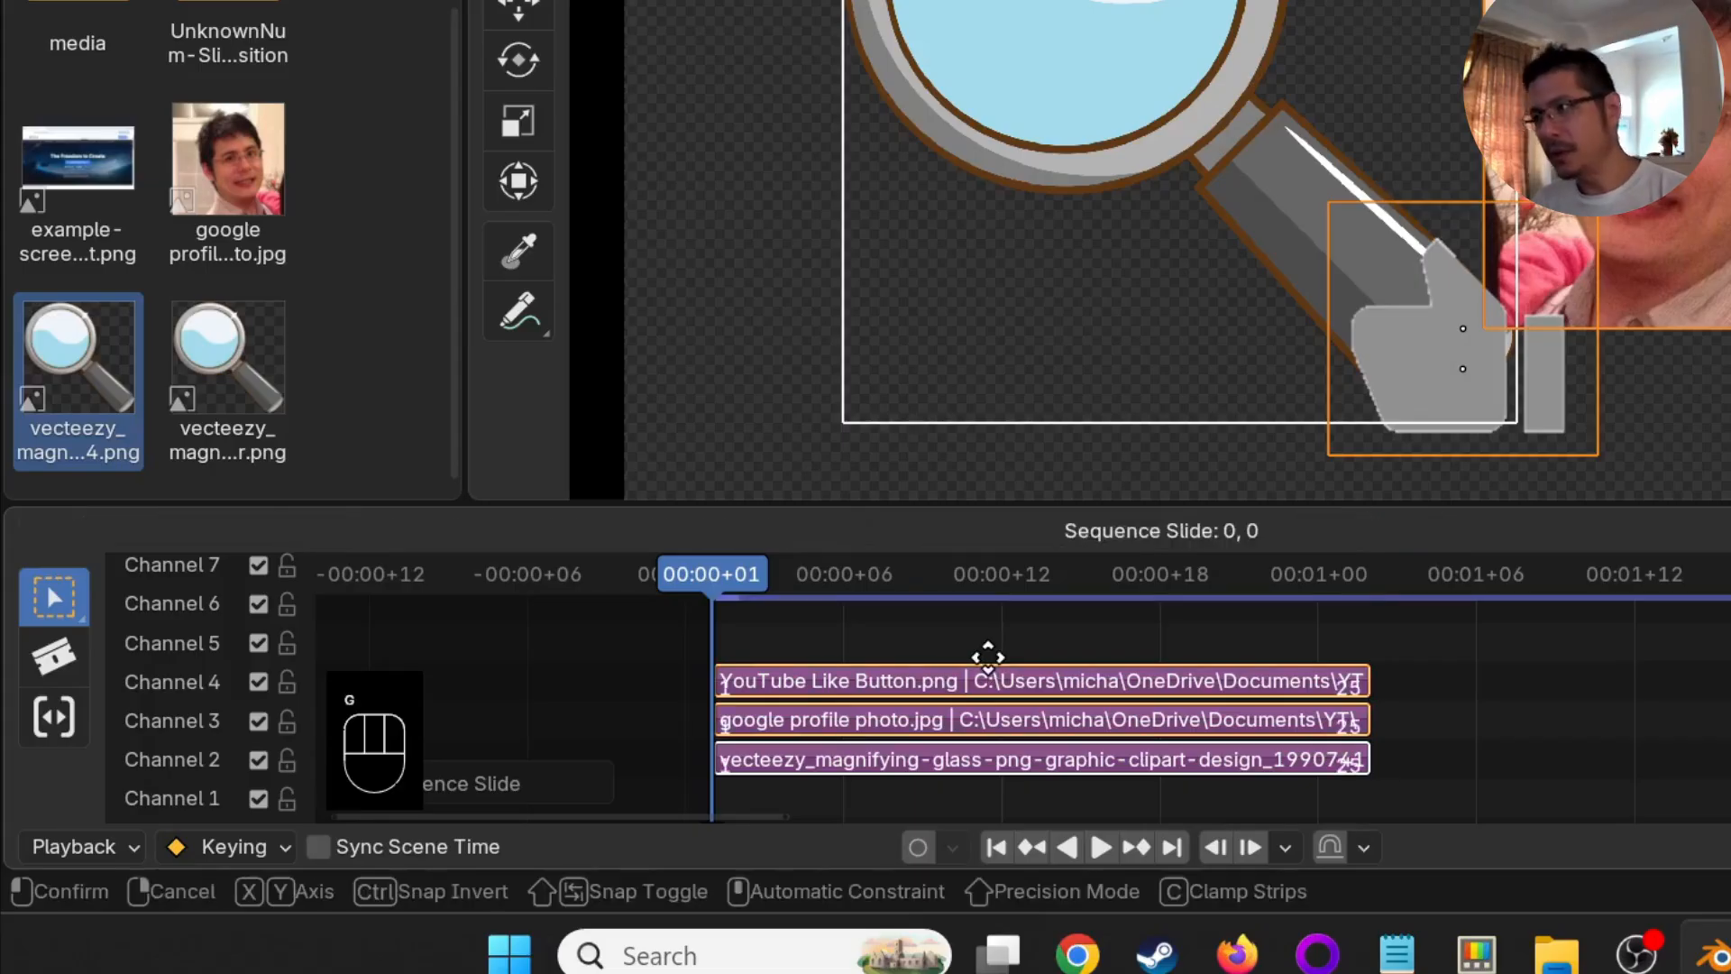
{"action": "type", "text": "x"}
{"action": "type", "text": "10"}
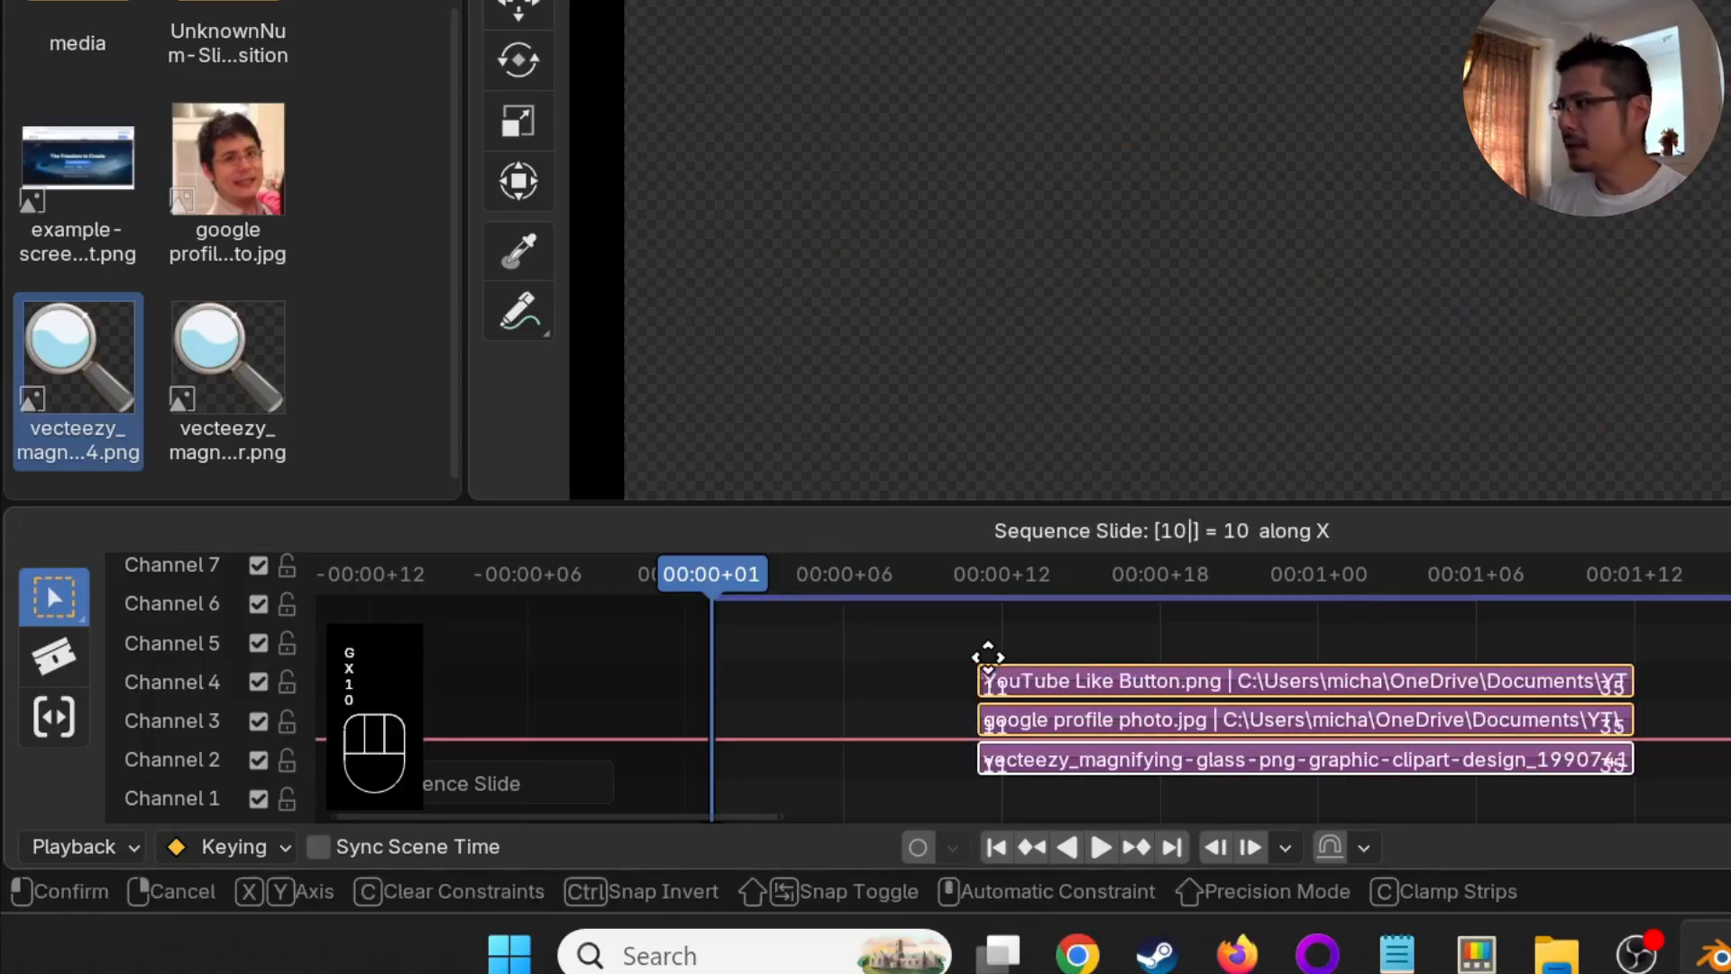
{"action": "key", "text": "Return"}
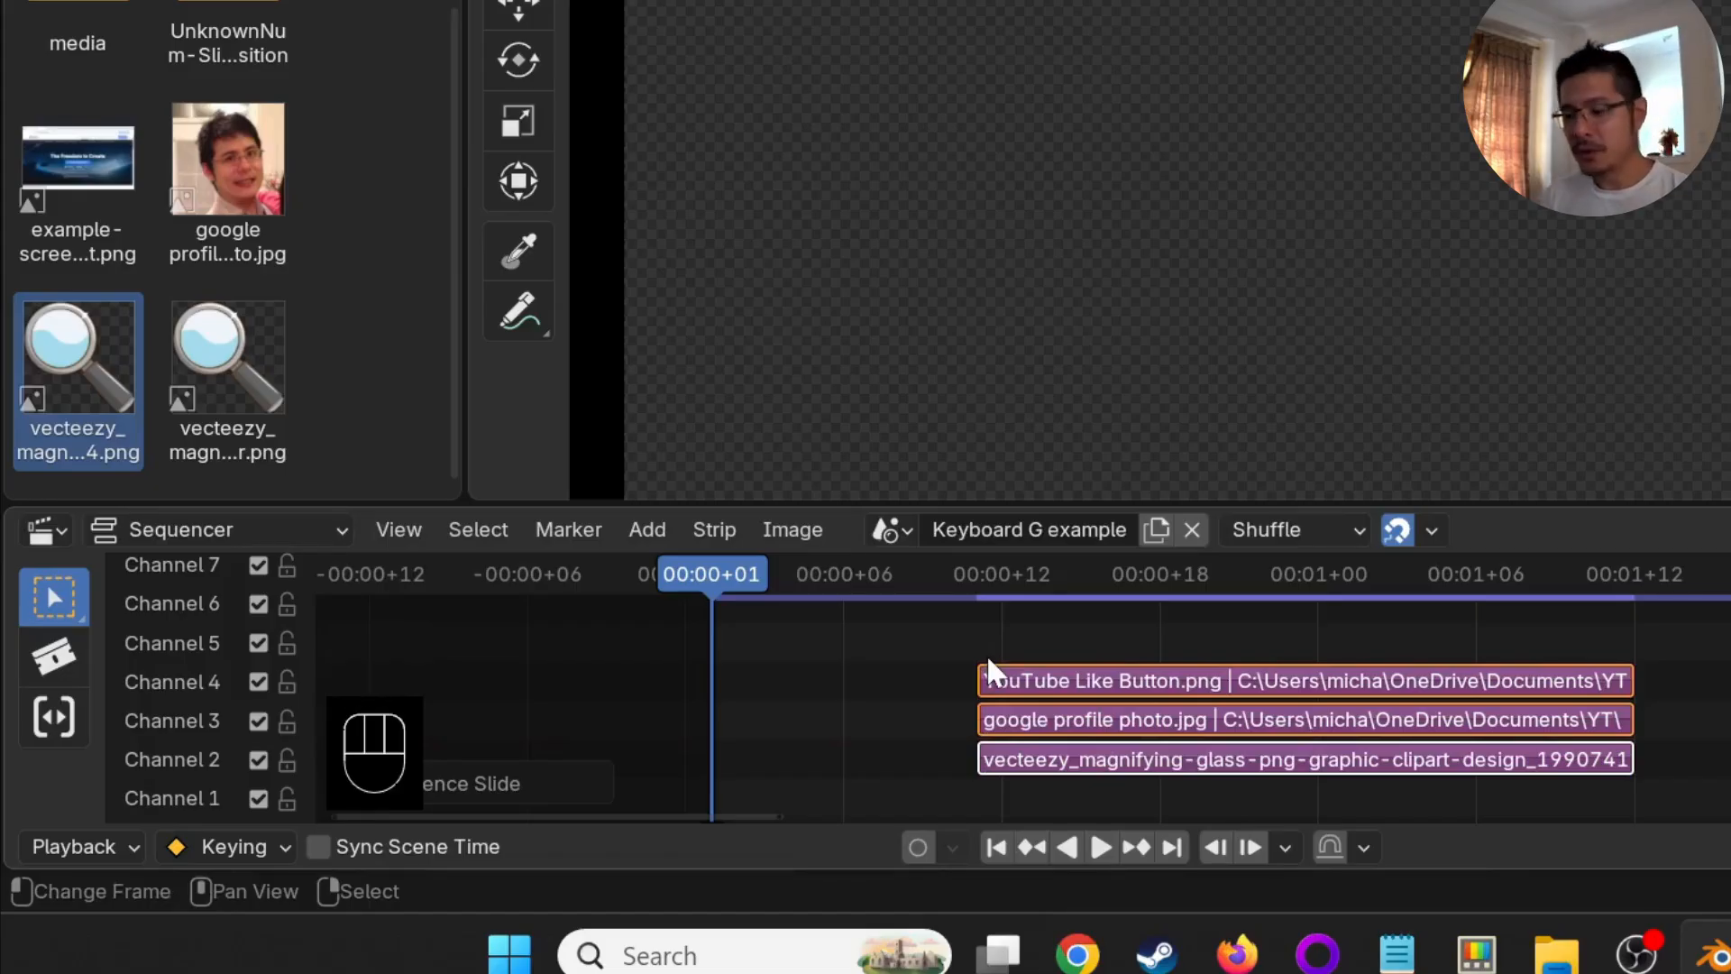
- Move the three selected strips -5 frames along X
{"action": "key", "text": "g"}
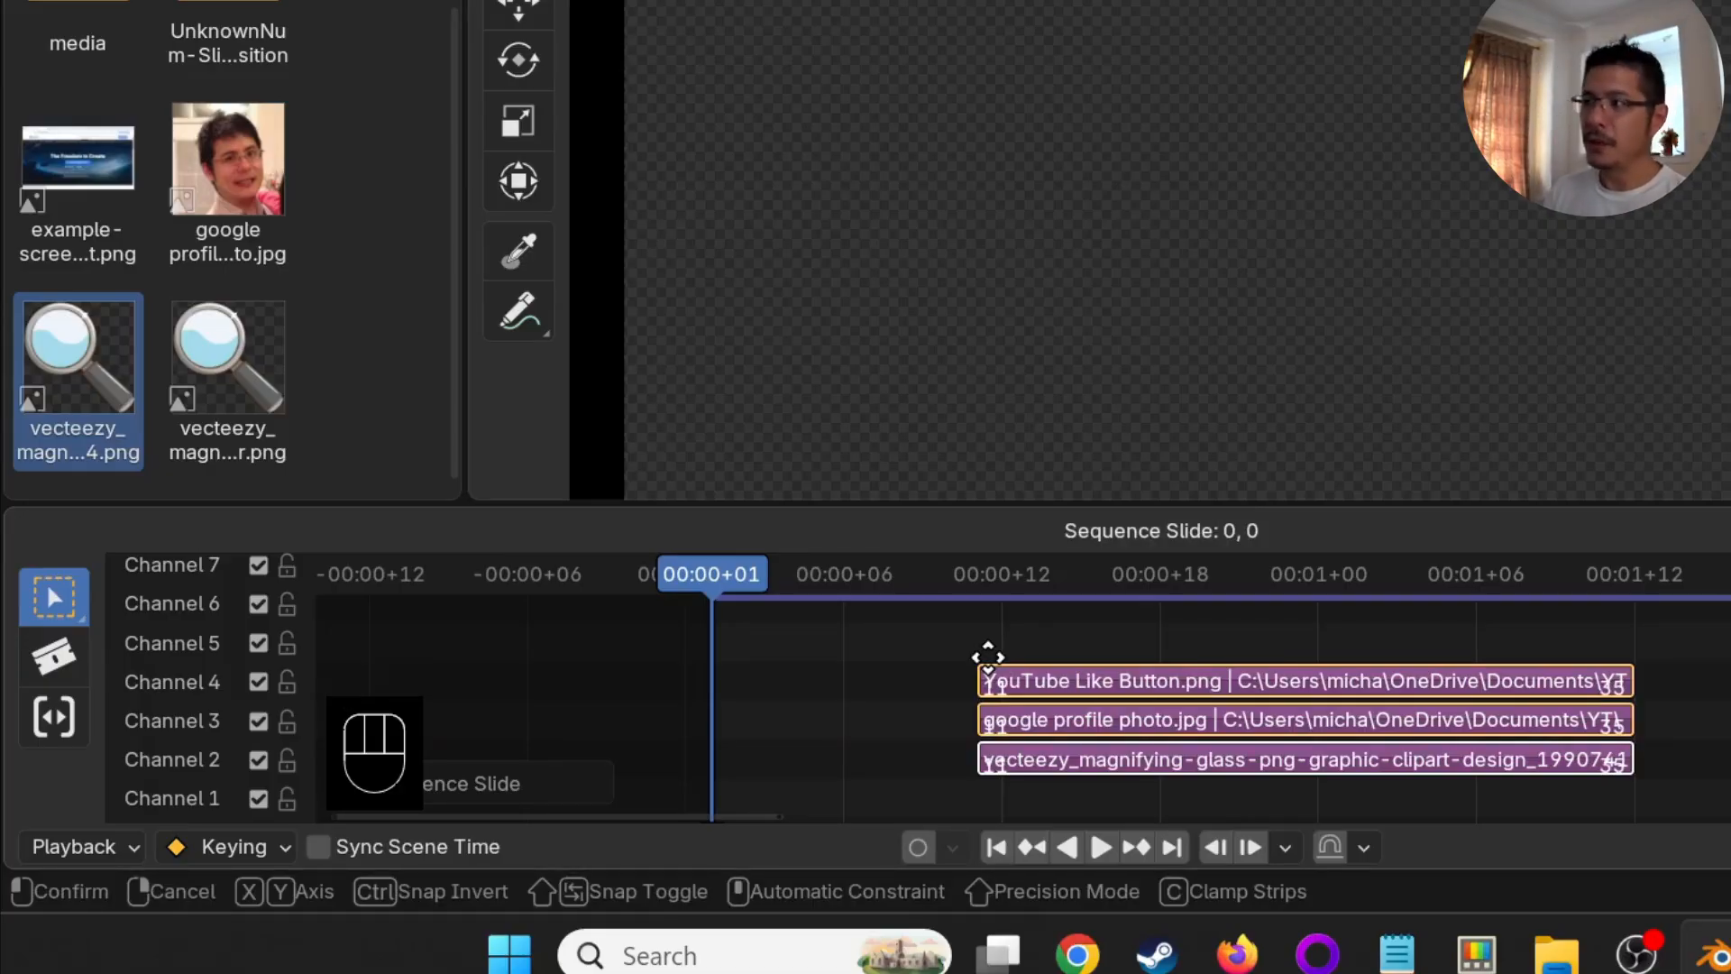
{"action": "type", "text": "x"}
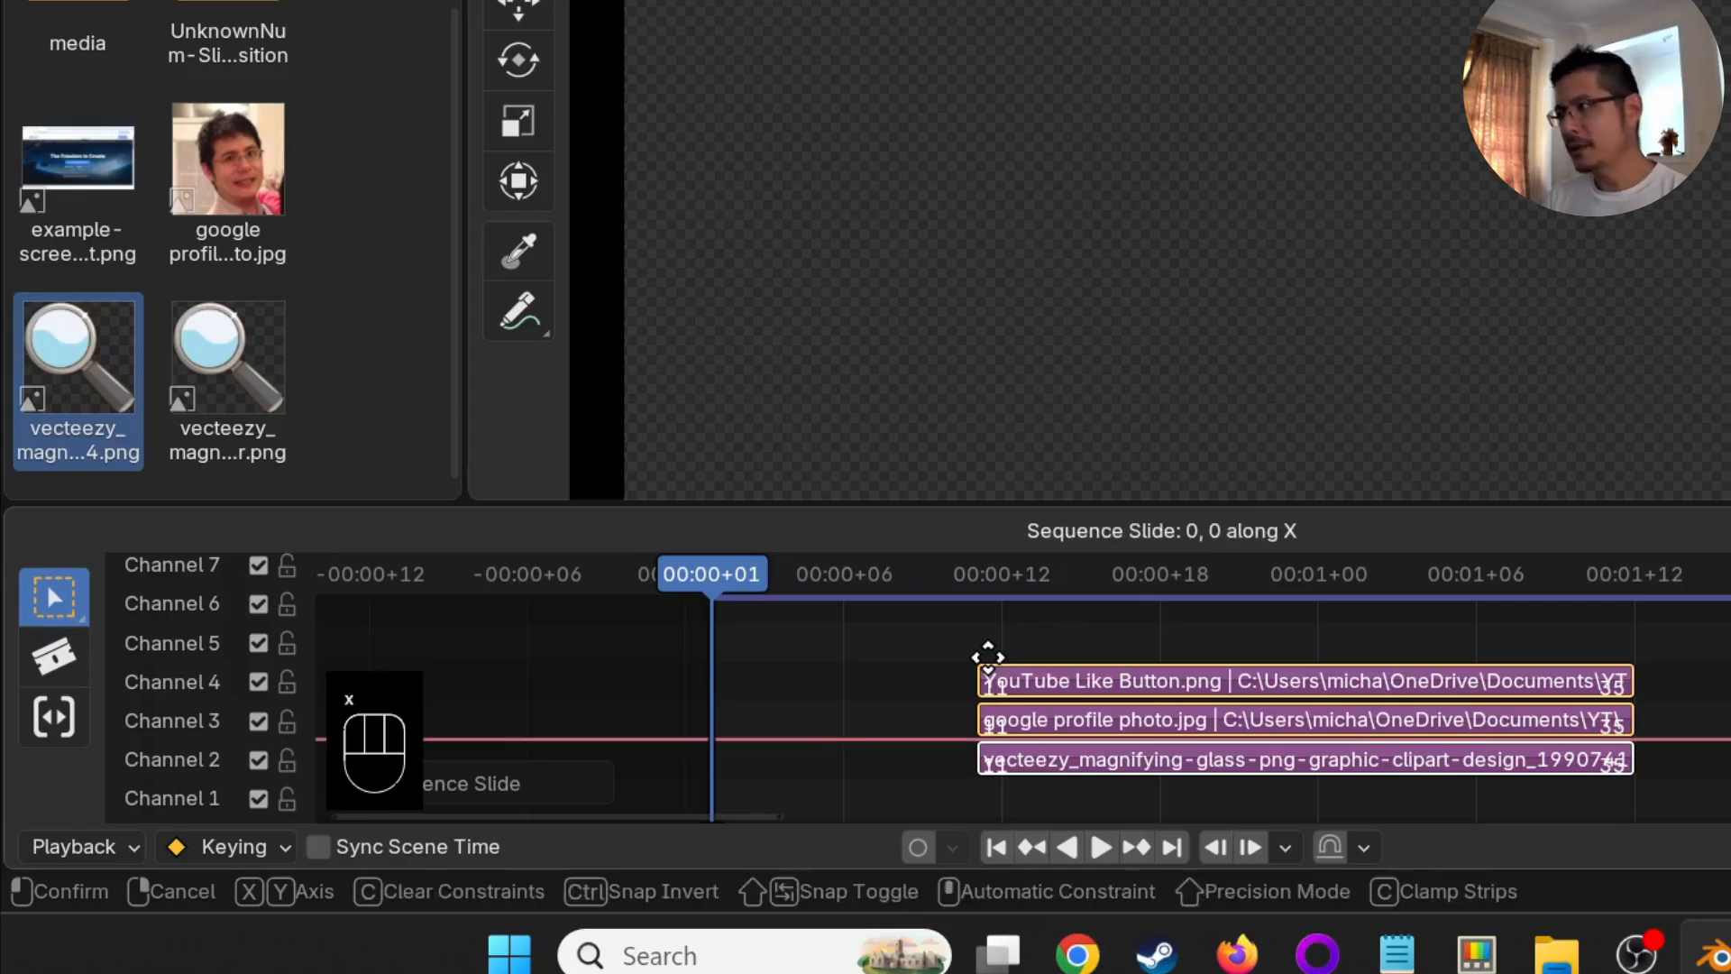
{"action": "type", "text": "-5"}
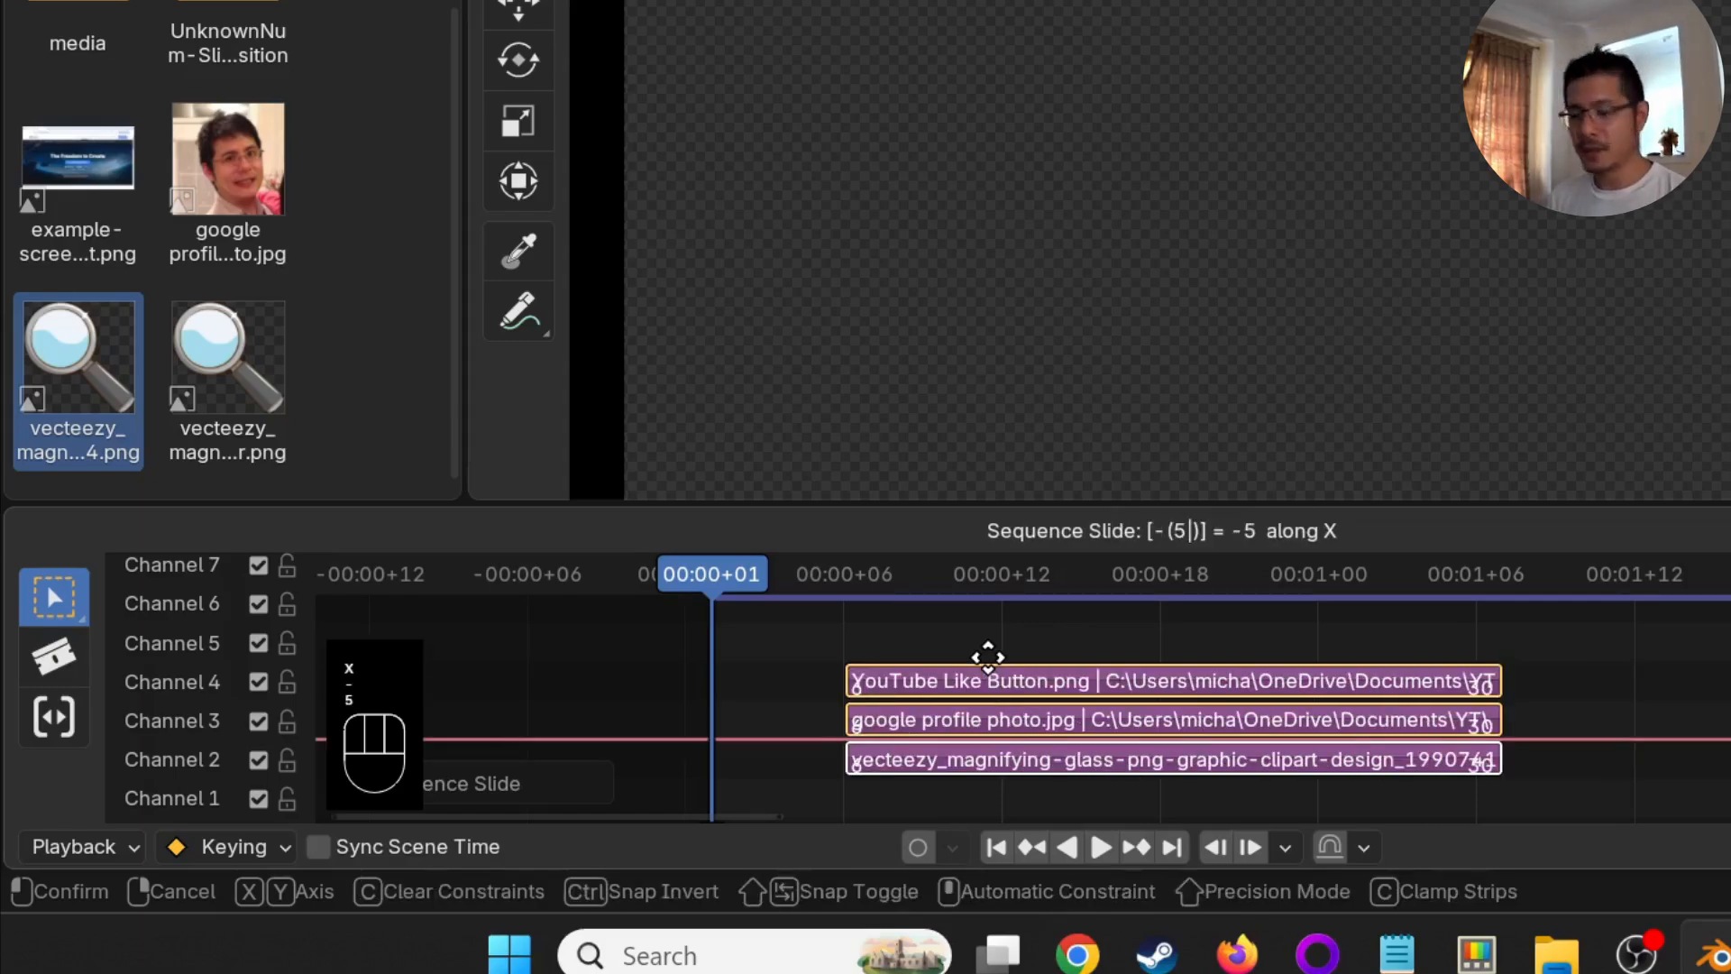
{"action": "key", "text": "Return"}
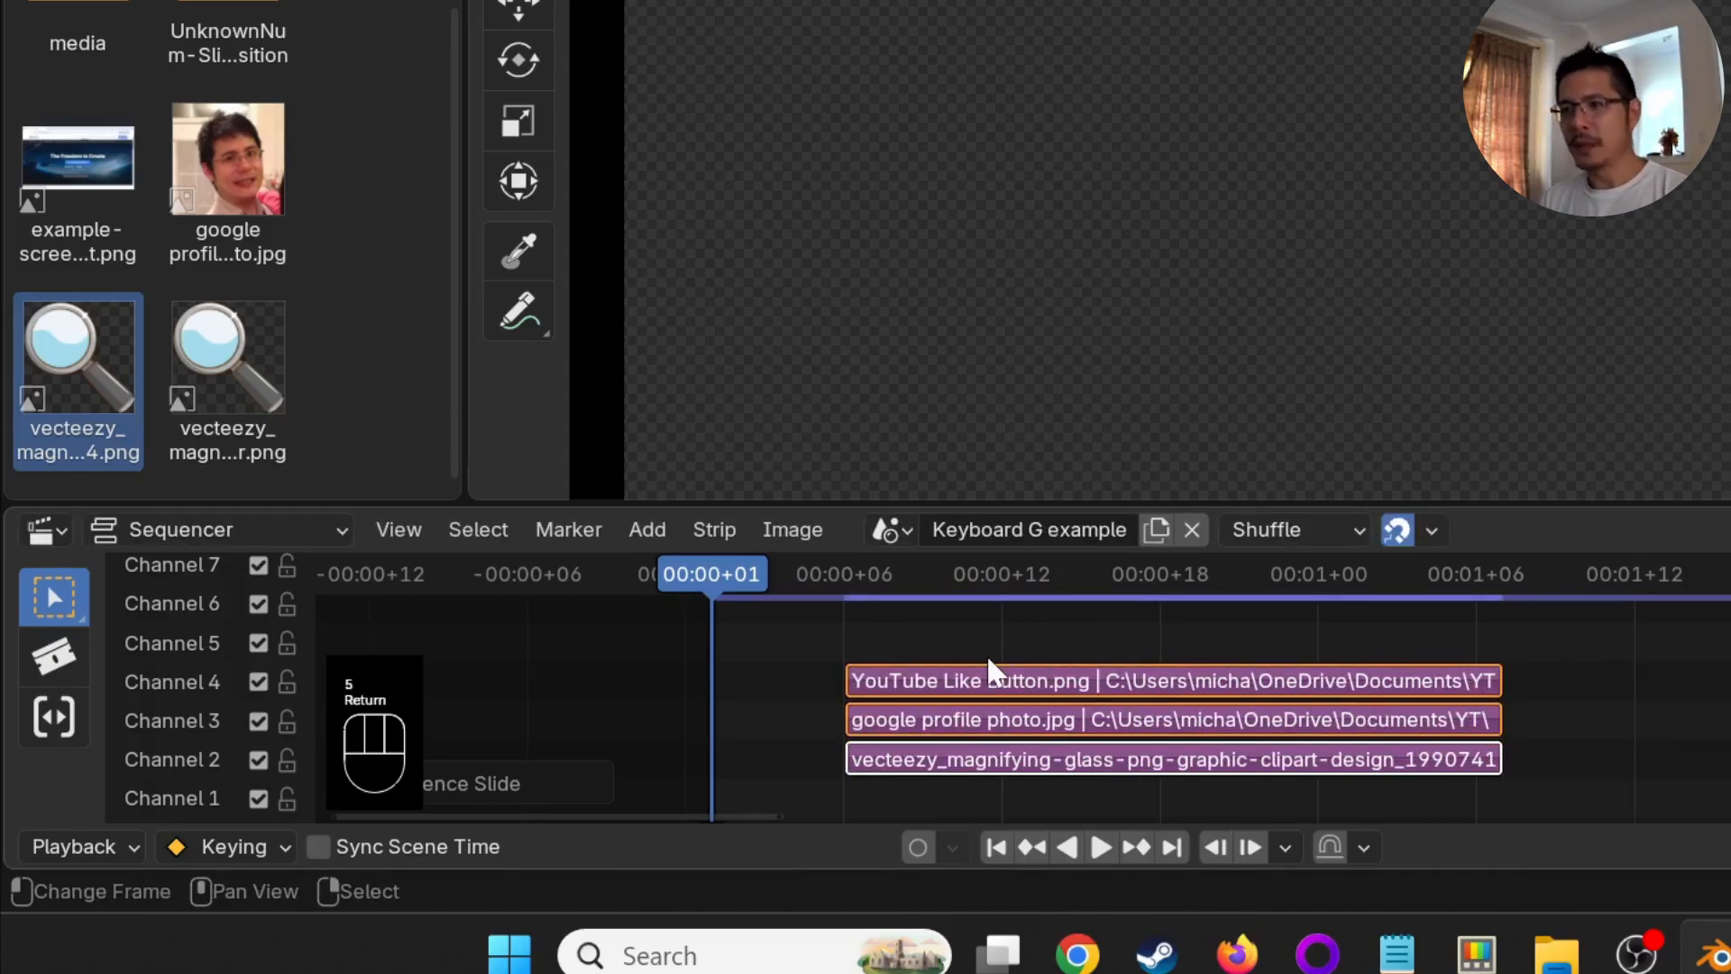
- Move the three selected strips by -1 along Y and snap them to the current frame
{"action": "type", "text": "g"}
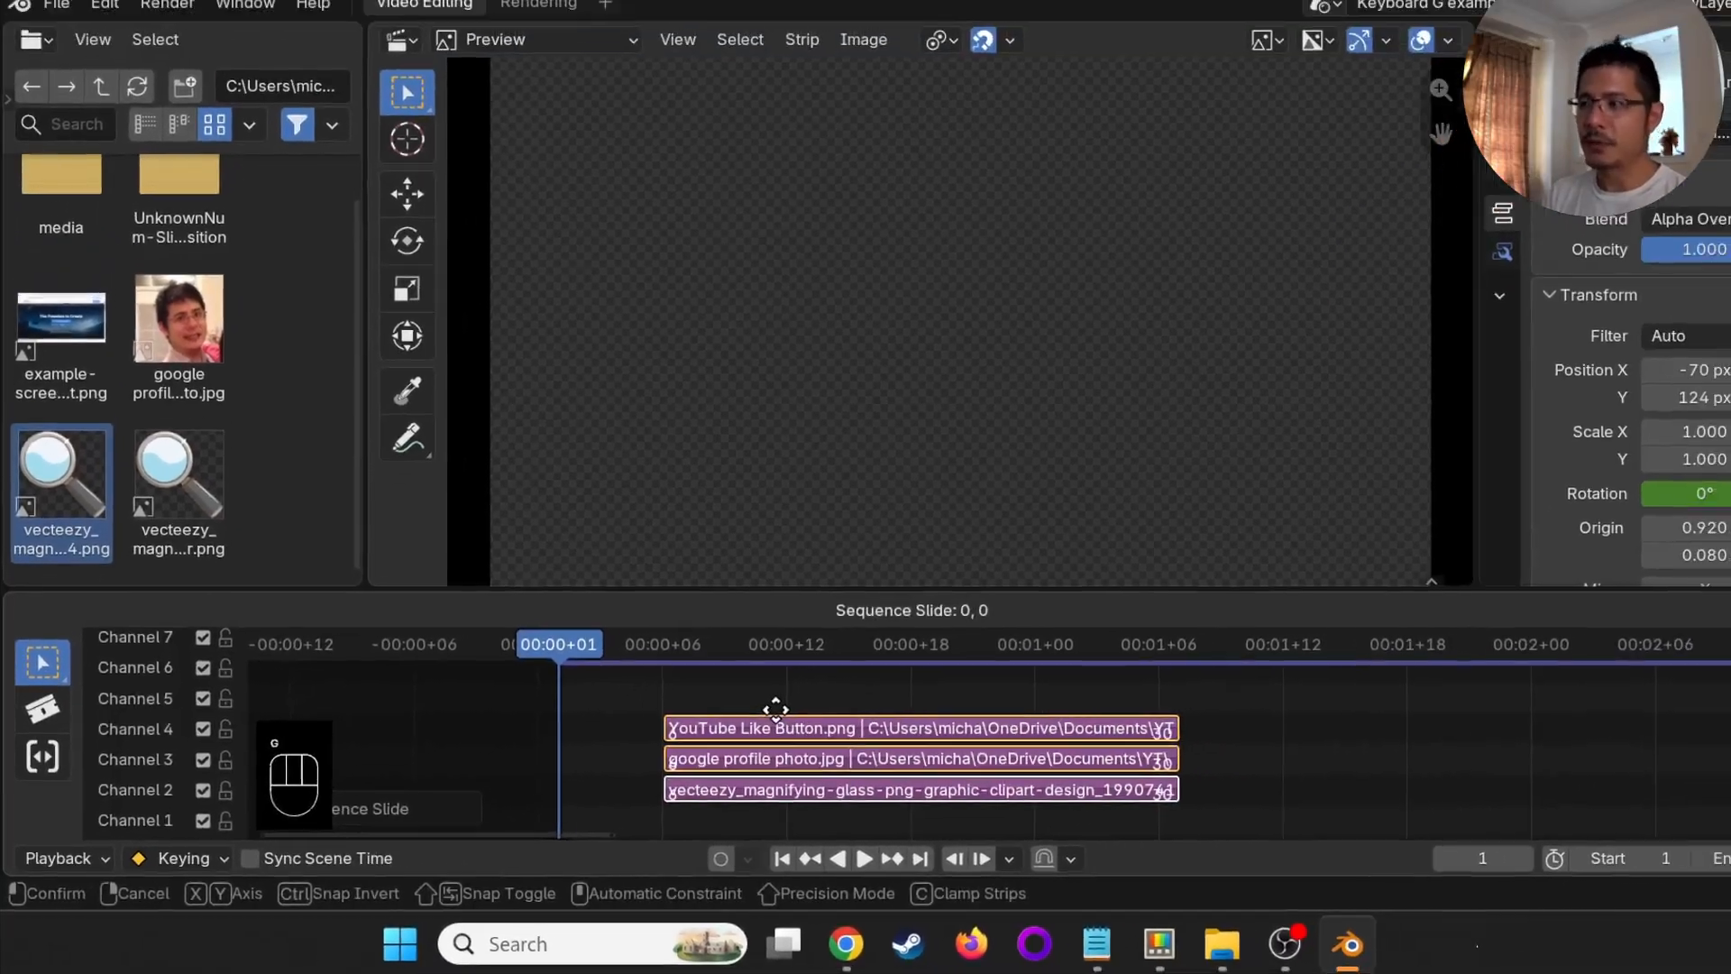
{"action": "type", "text": "y-1"}
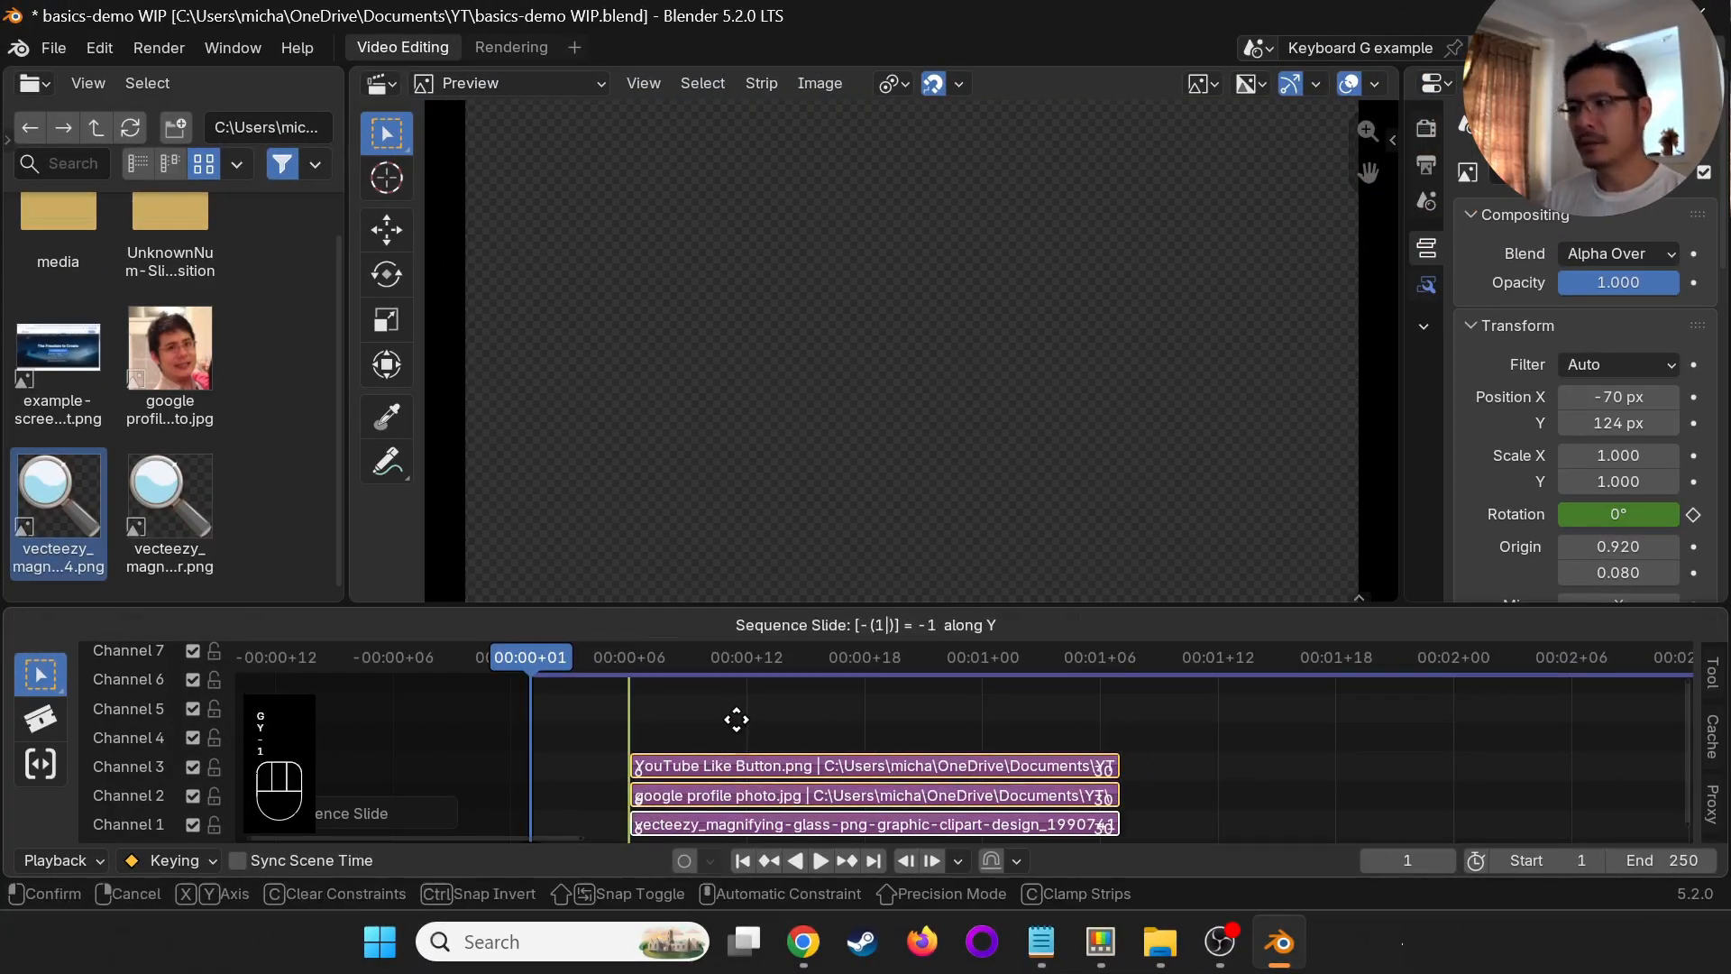
{"action": "left_click", "coordinate": [737, 719]}
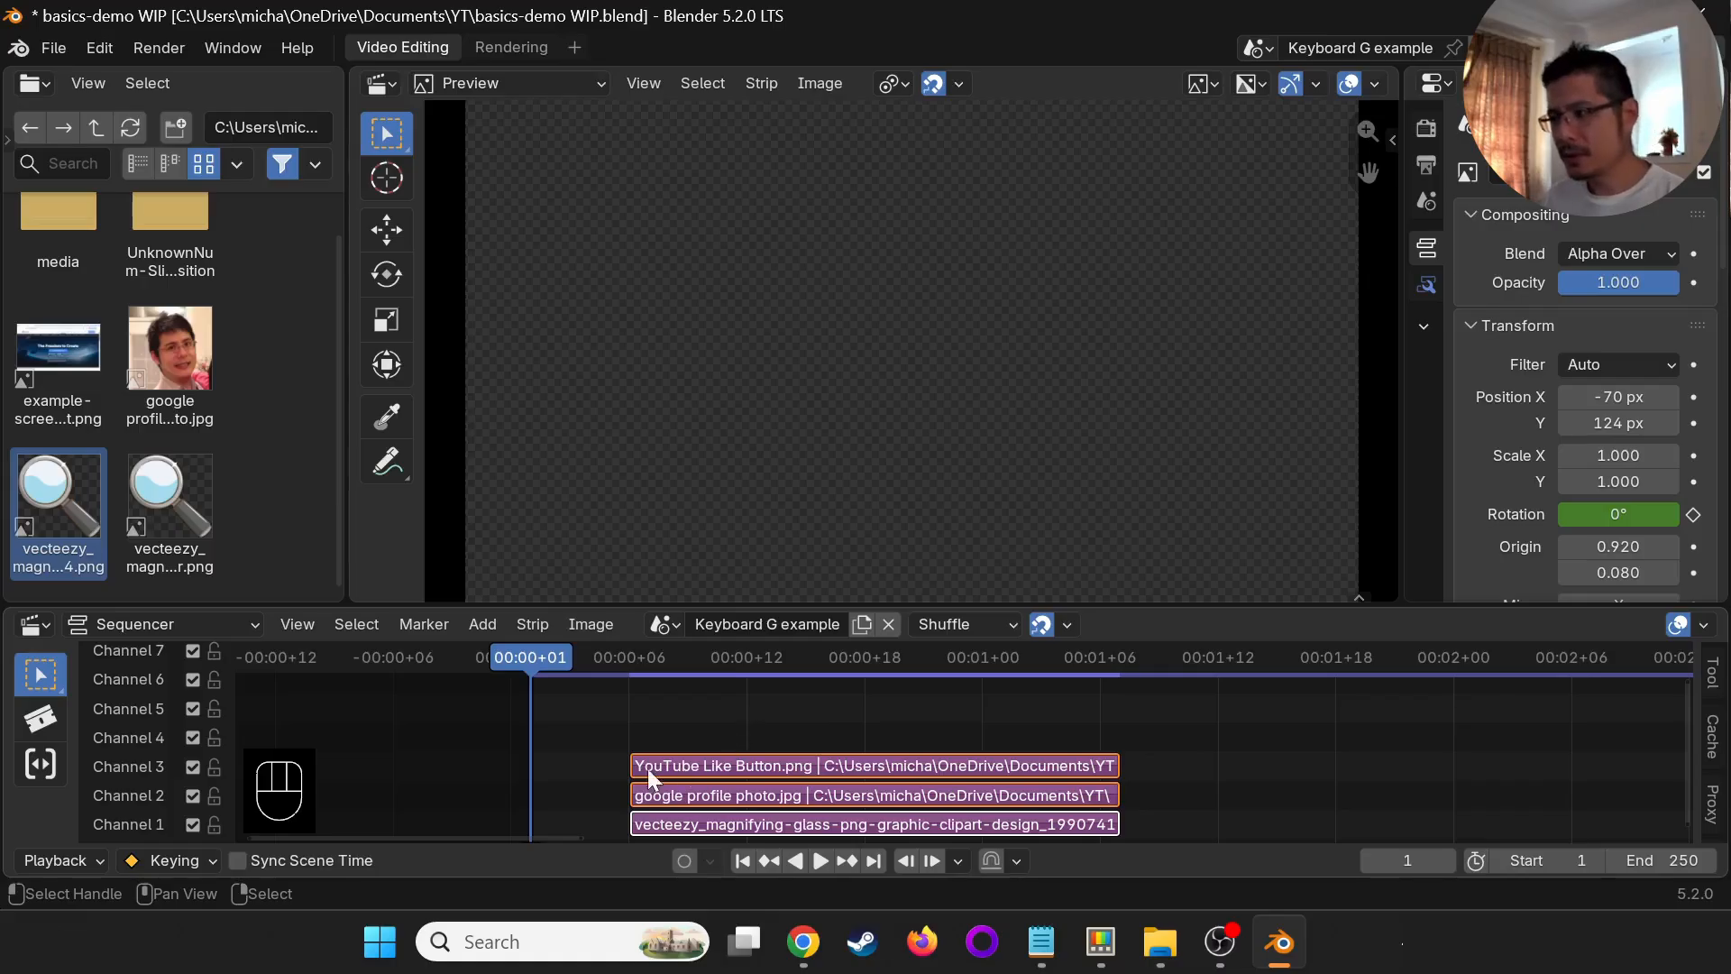
{"action": "key", "text": "shift+s"}
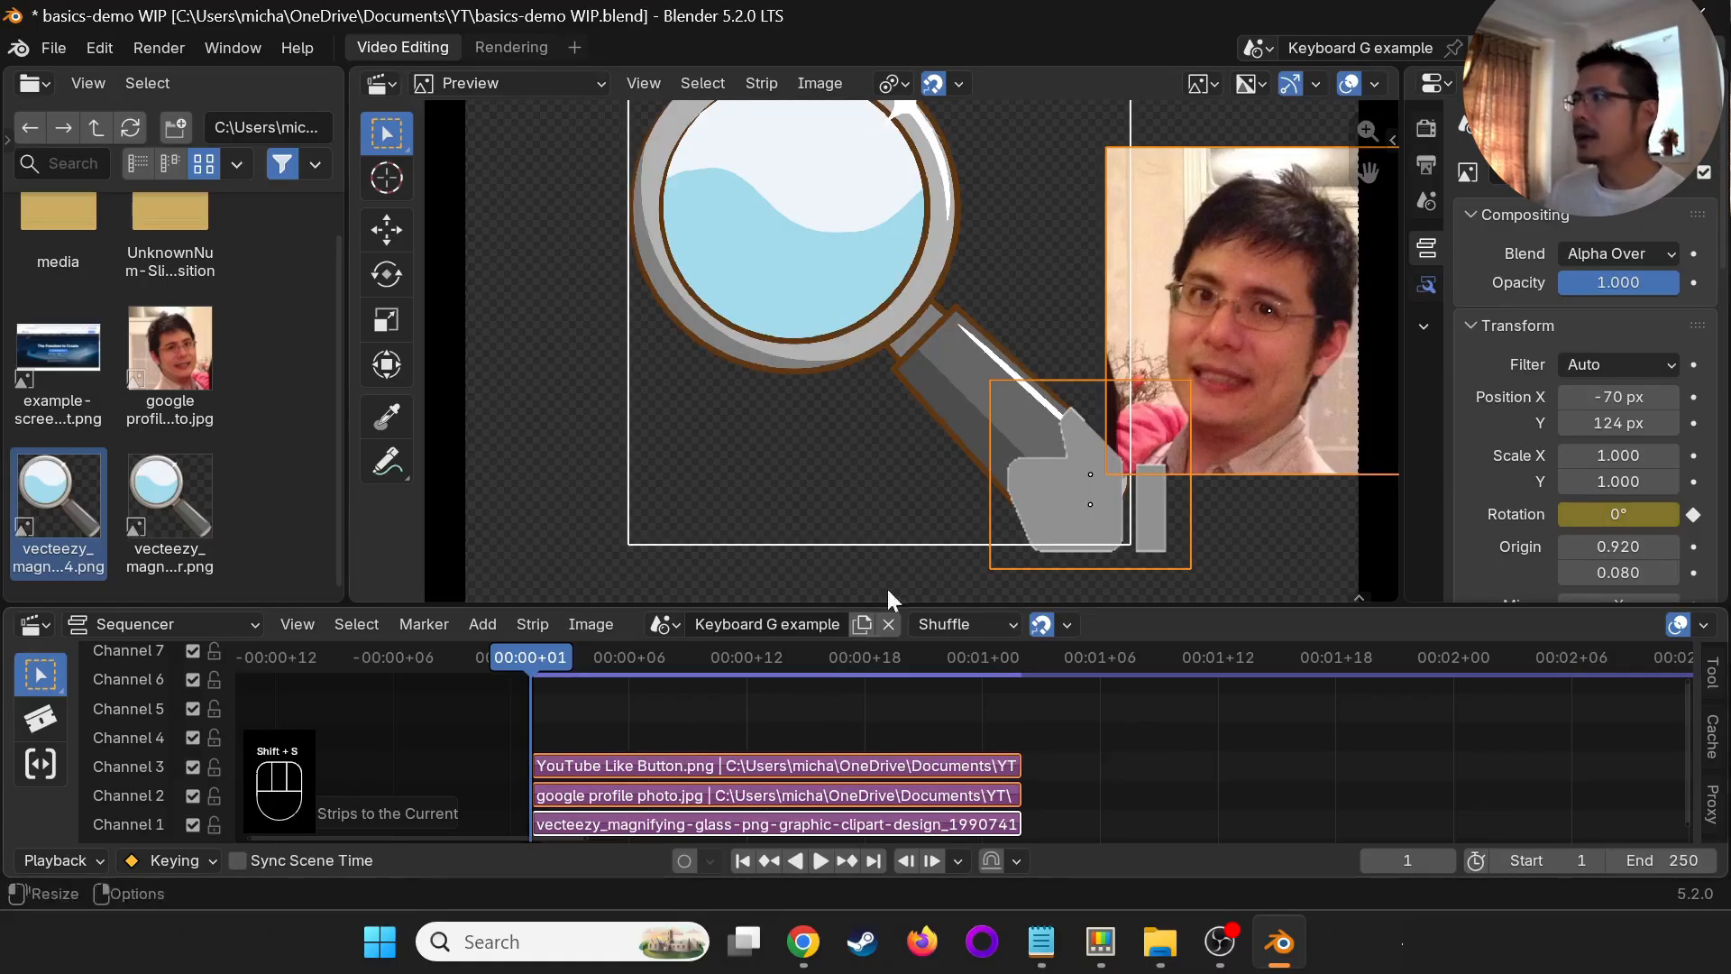
- Change the File Browser area to the Graph Editor, widen it and frame the whole rotation curve
{"action": "left_click", "coordinate": [29, 86]}
{"action": "left_click", "coordinate": [386, 205]}
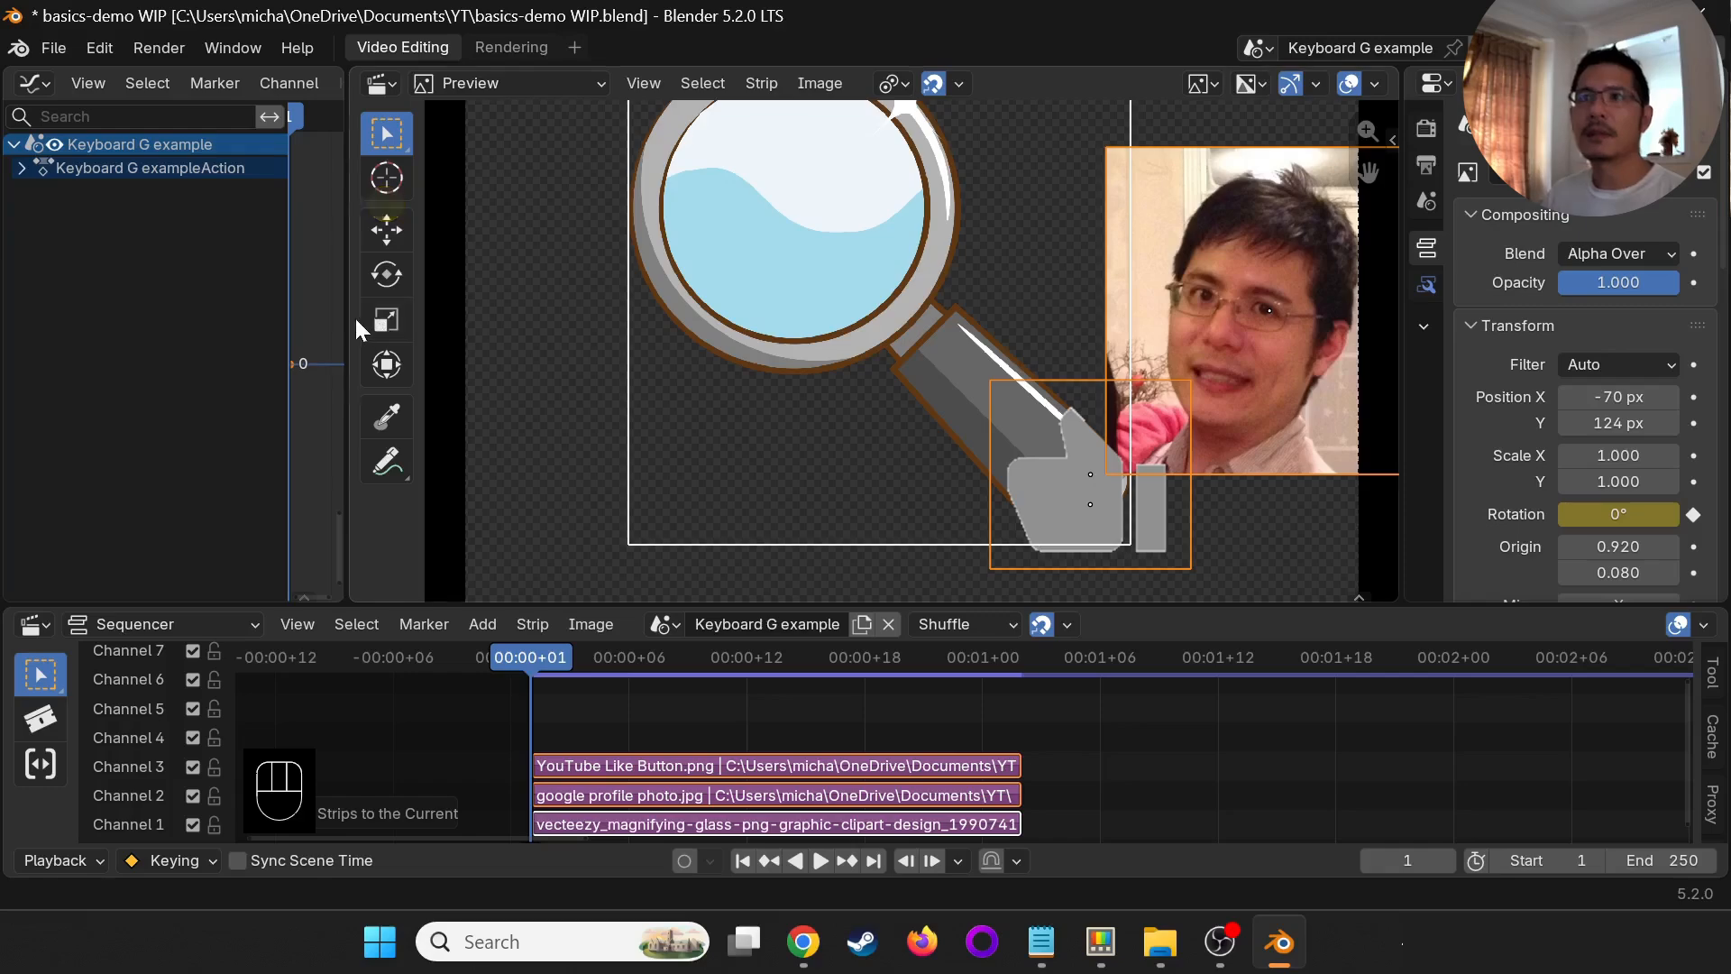
{"action": "left_click_drag", "start_coordinate": [348, 321], "coordinate": [675, 317]}
{"action": "key", "text": "Home"}
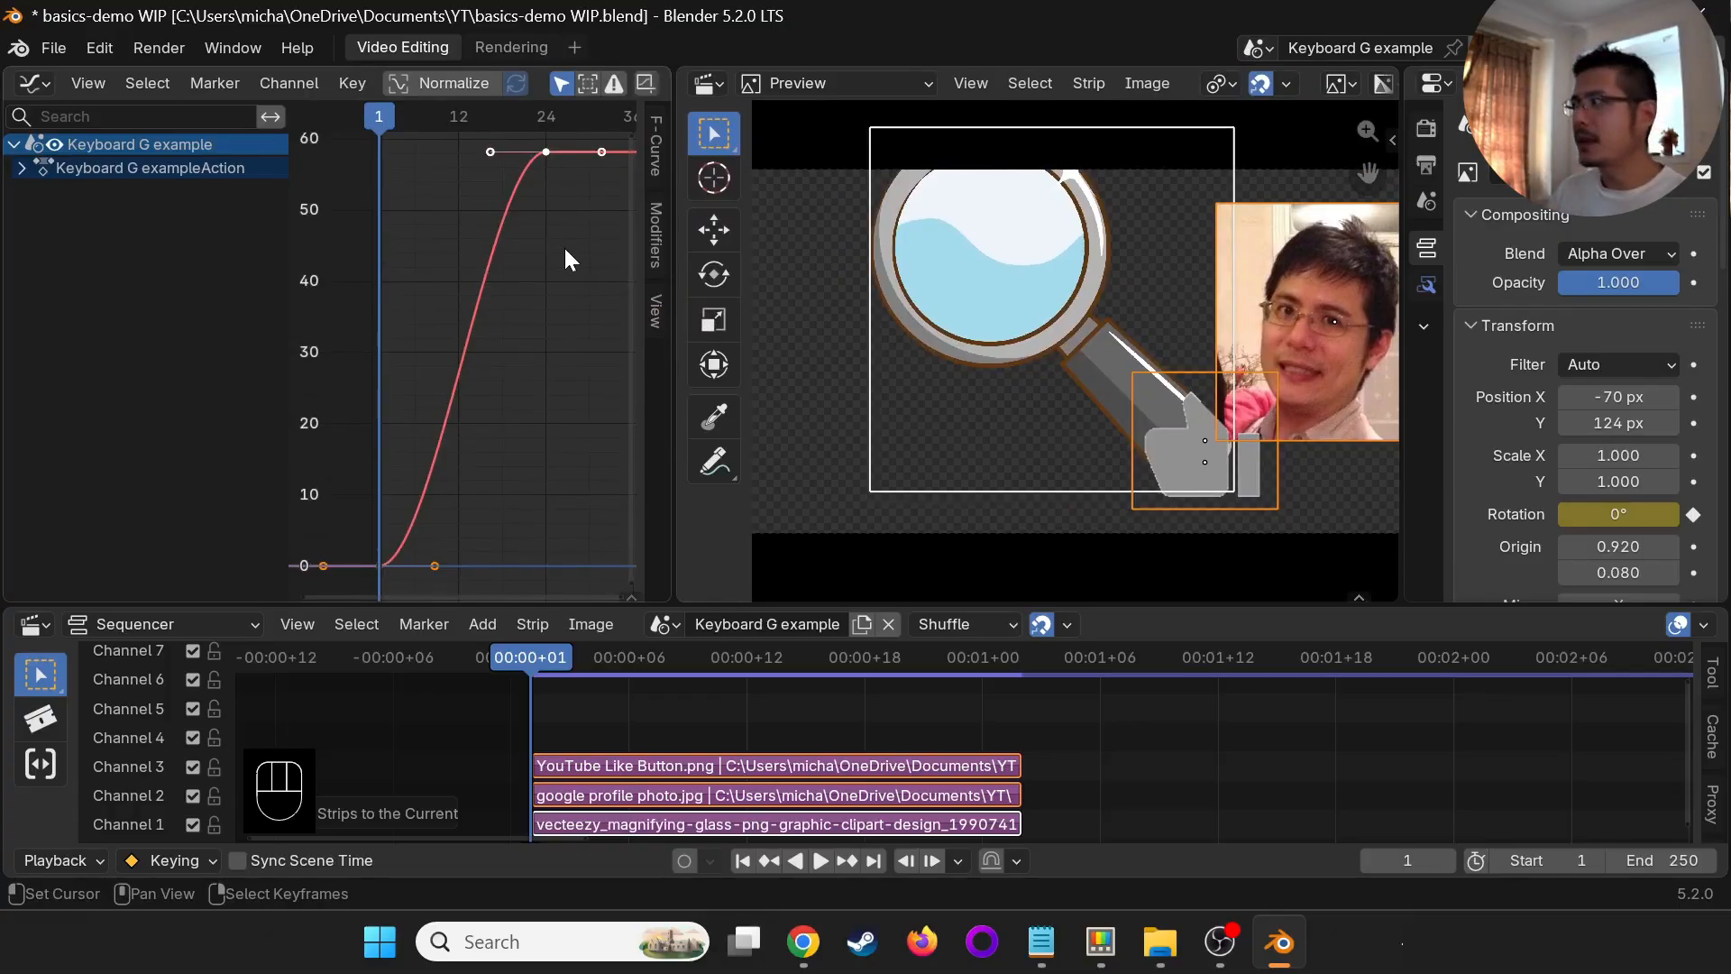
- Select all keyframes of the magnifying glass's rotation curve and move them 45 along Y
{"action": "key", "text": "a"}
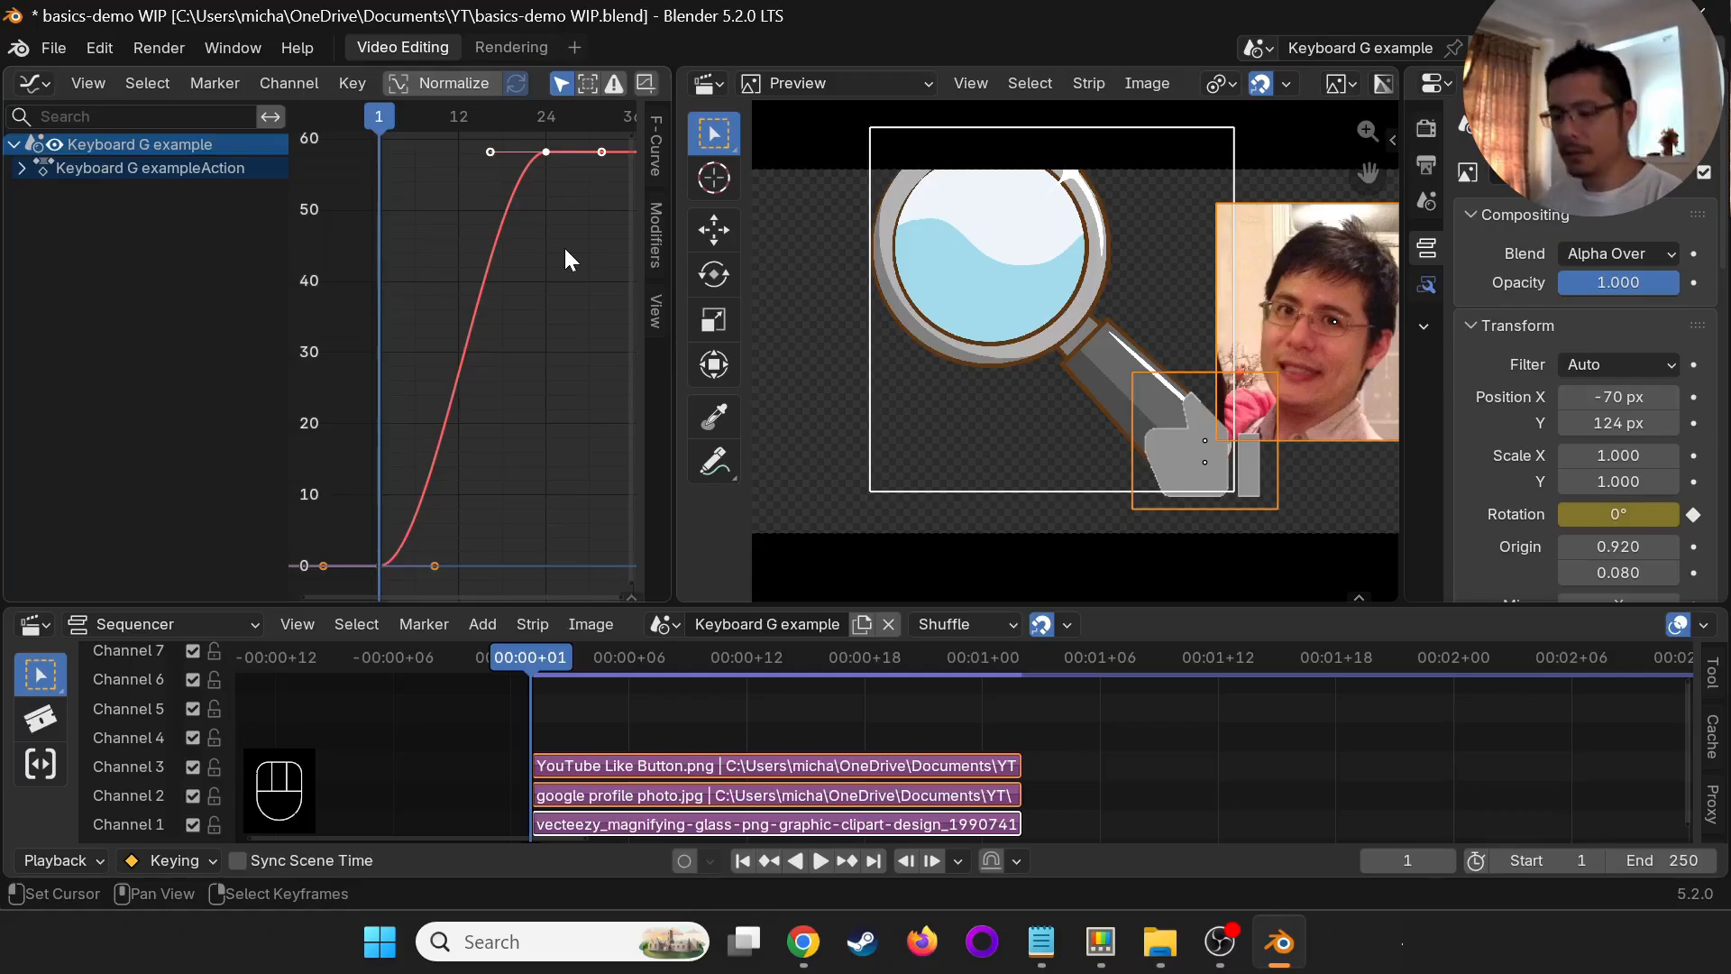
{"action": "key", "text": "a"}
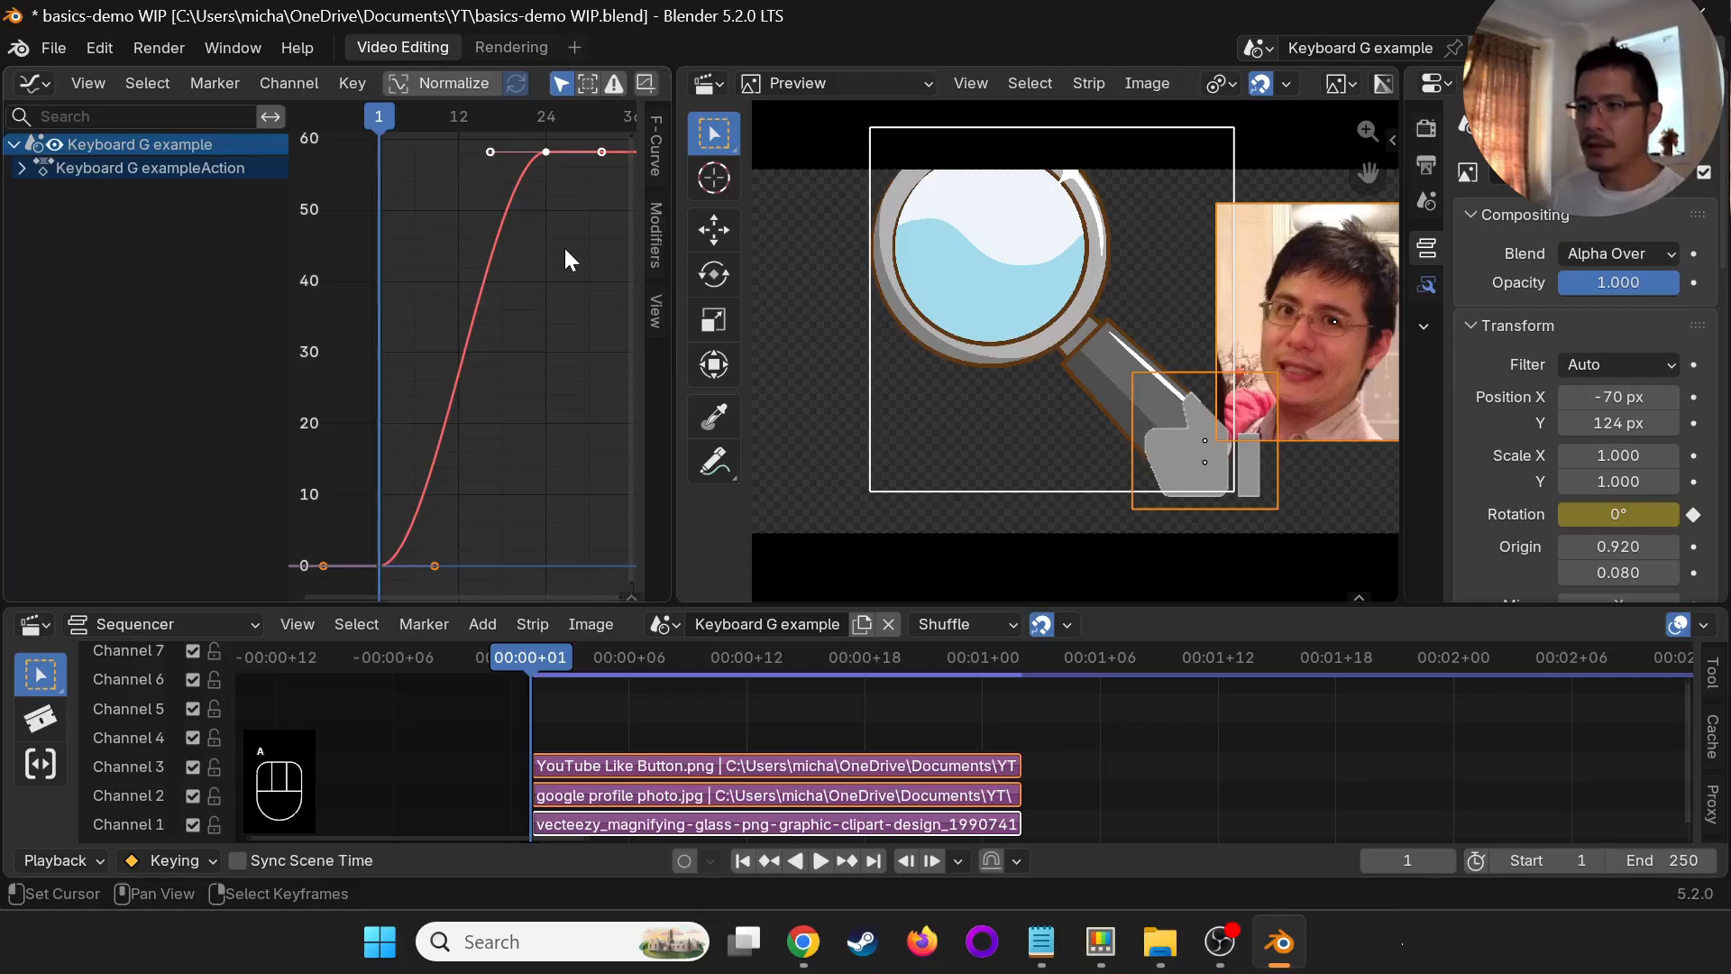
{"action": "key", "text": "g"}
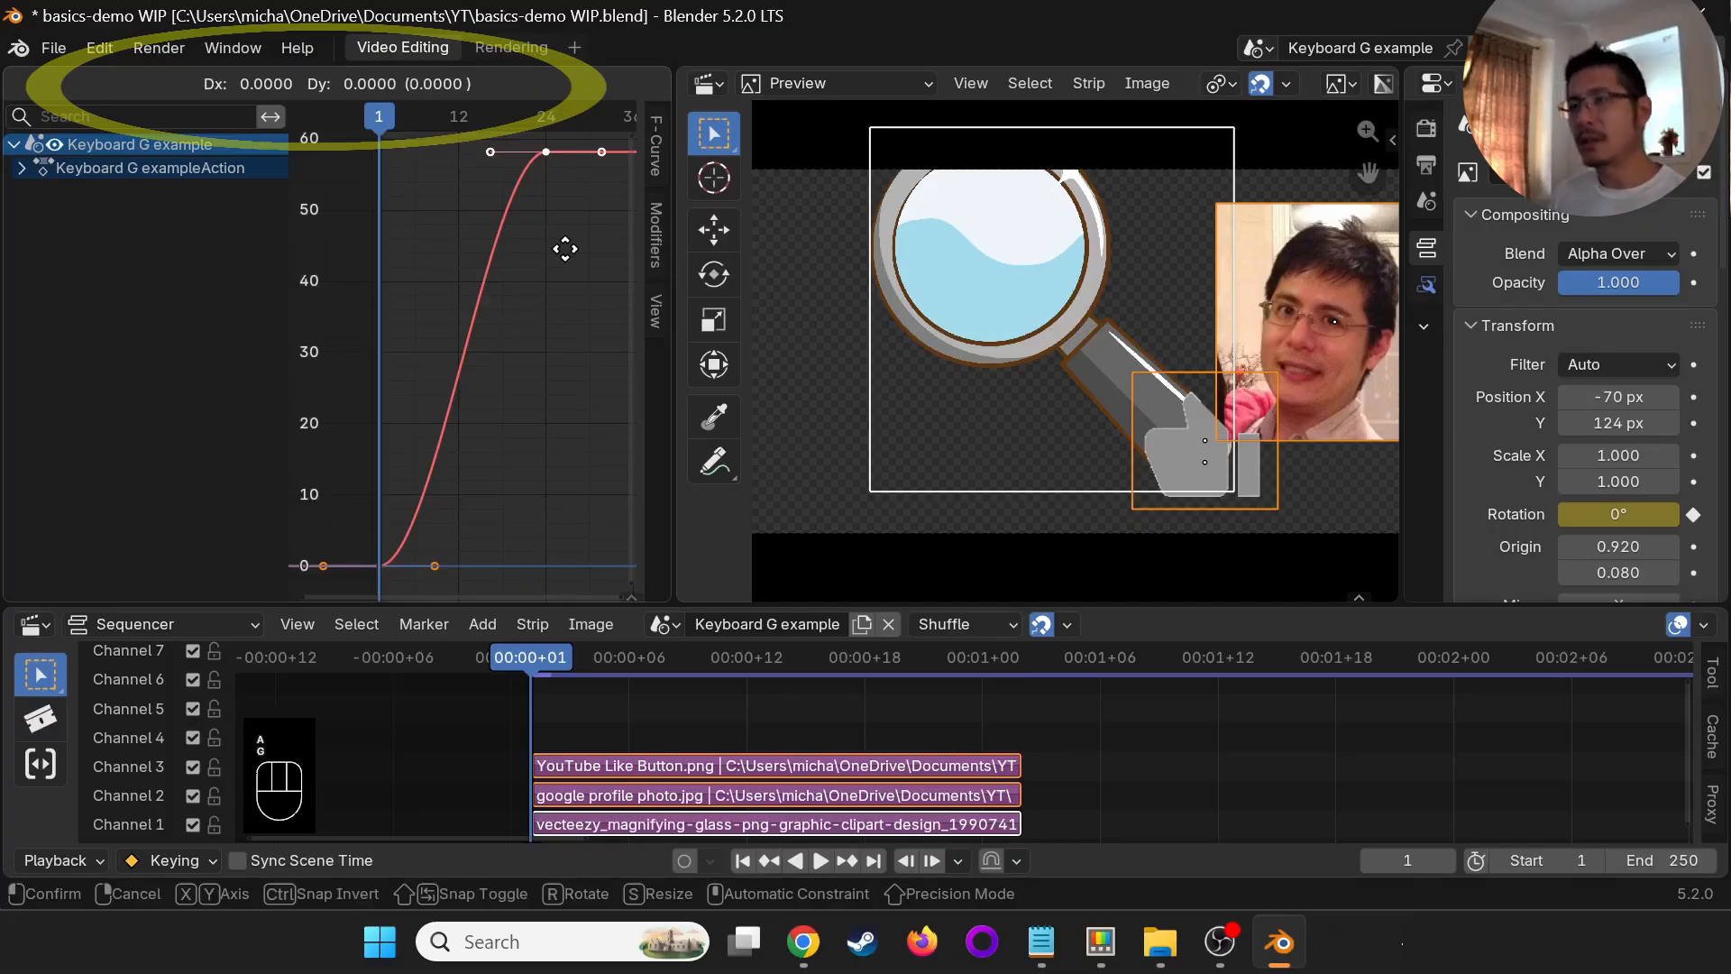
{"action": "key", "text": "y"}
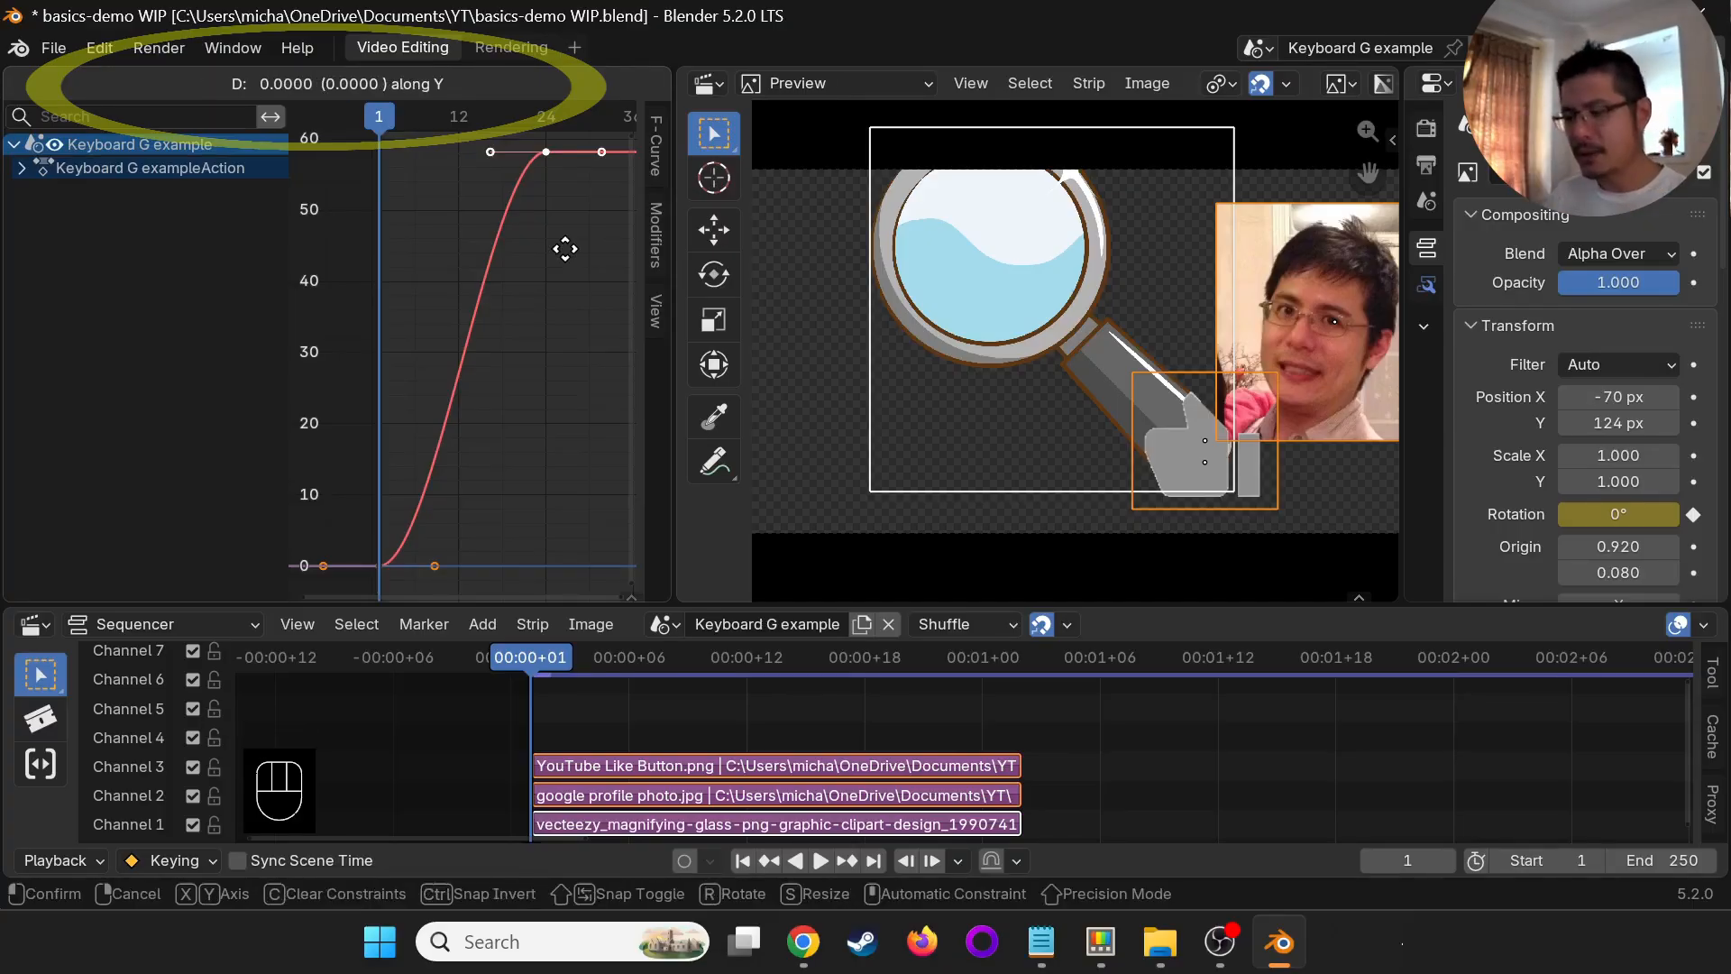
{"action": "type", "text": "45"}
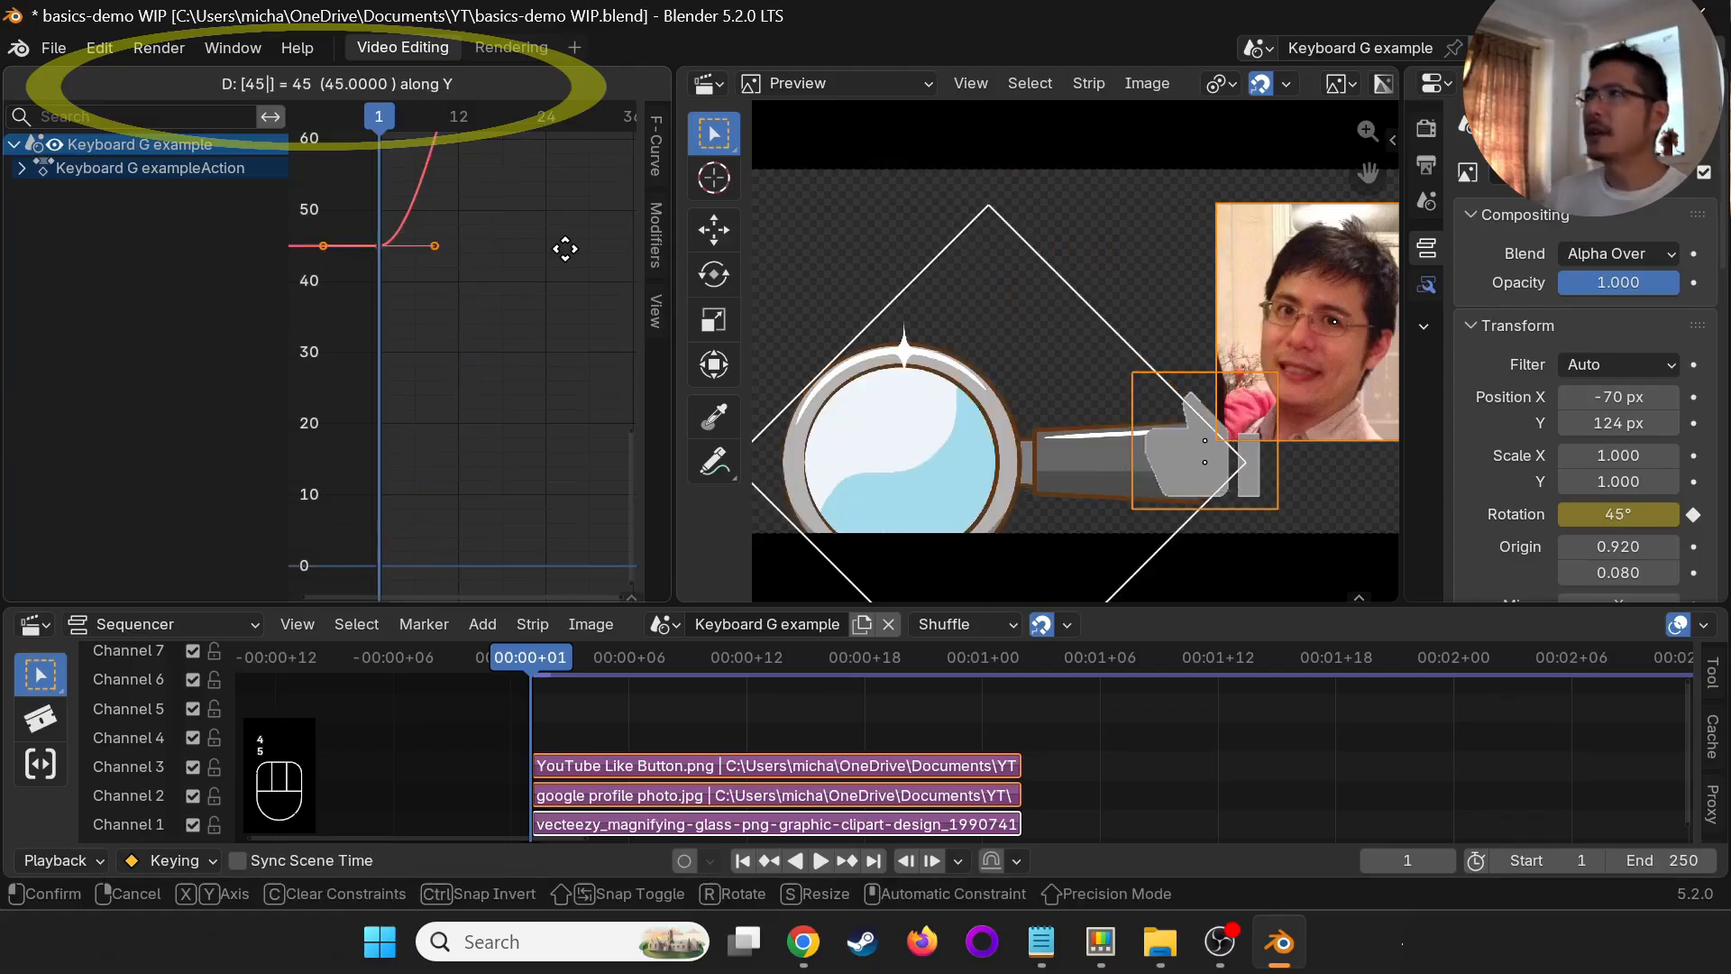
{"action": "key", "text": "Return"}
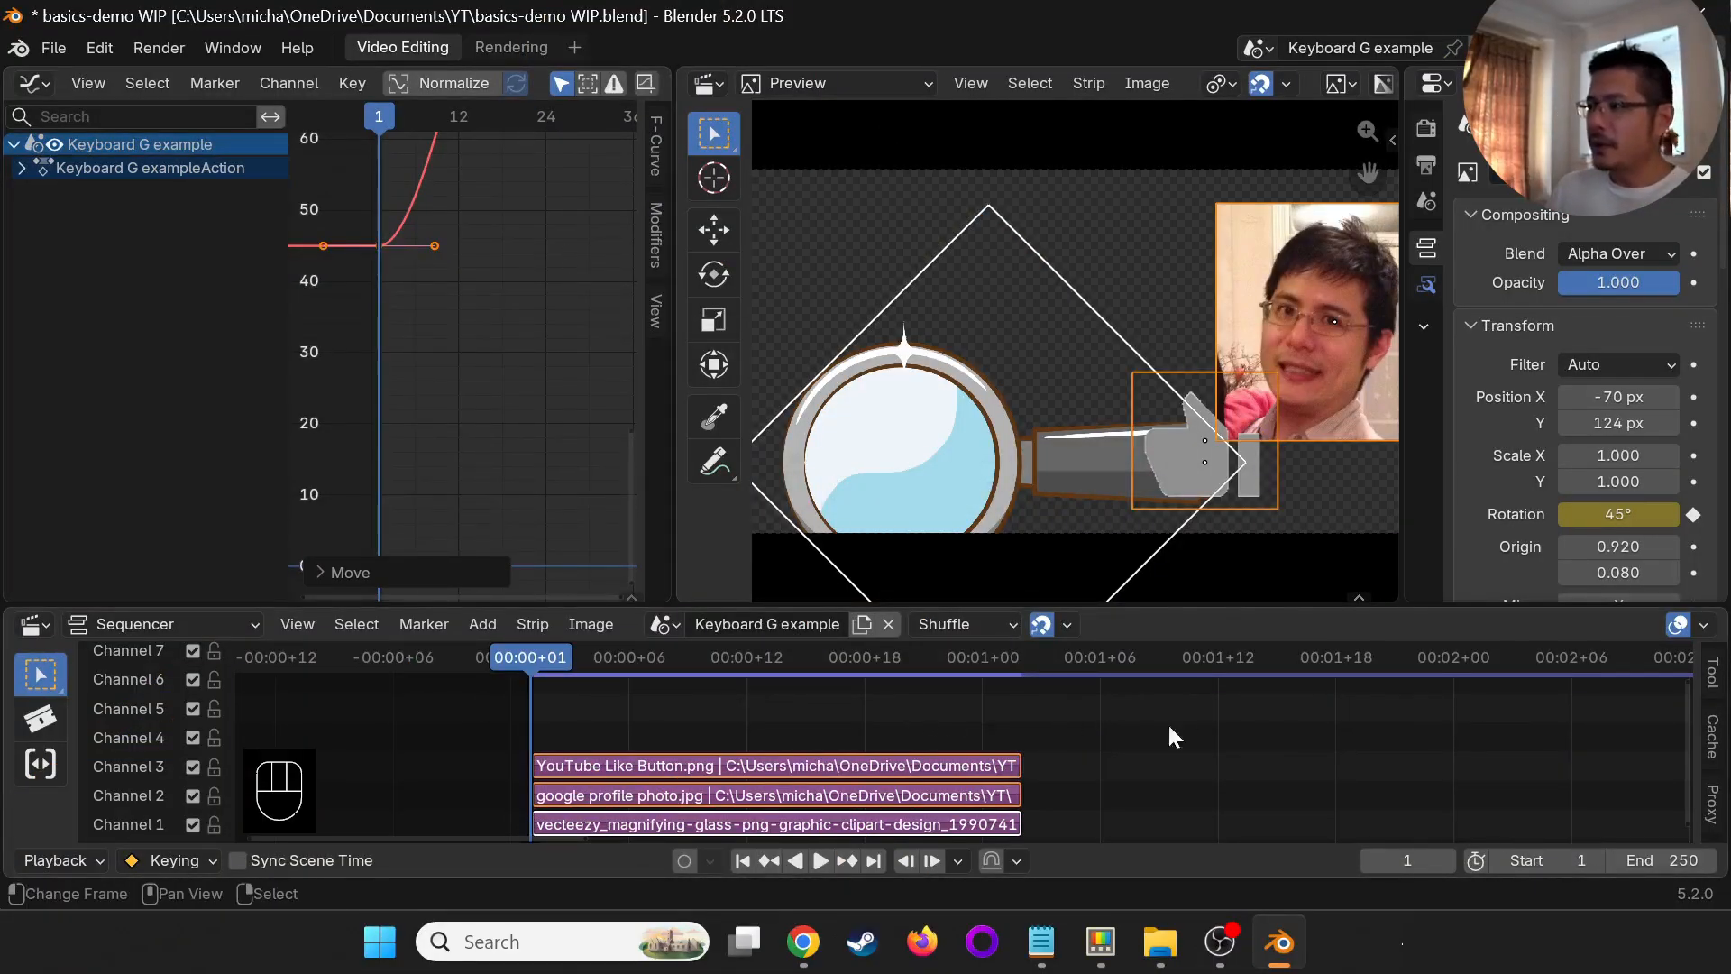
- Set the current frame to 18 and snap the three selected strips to it
{"action": "left_click", "coordinate": [866, 714]}
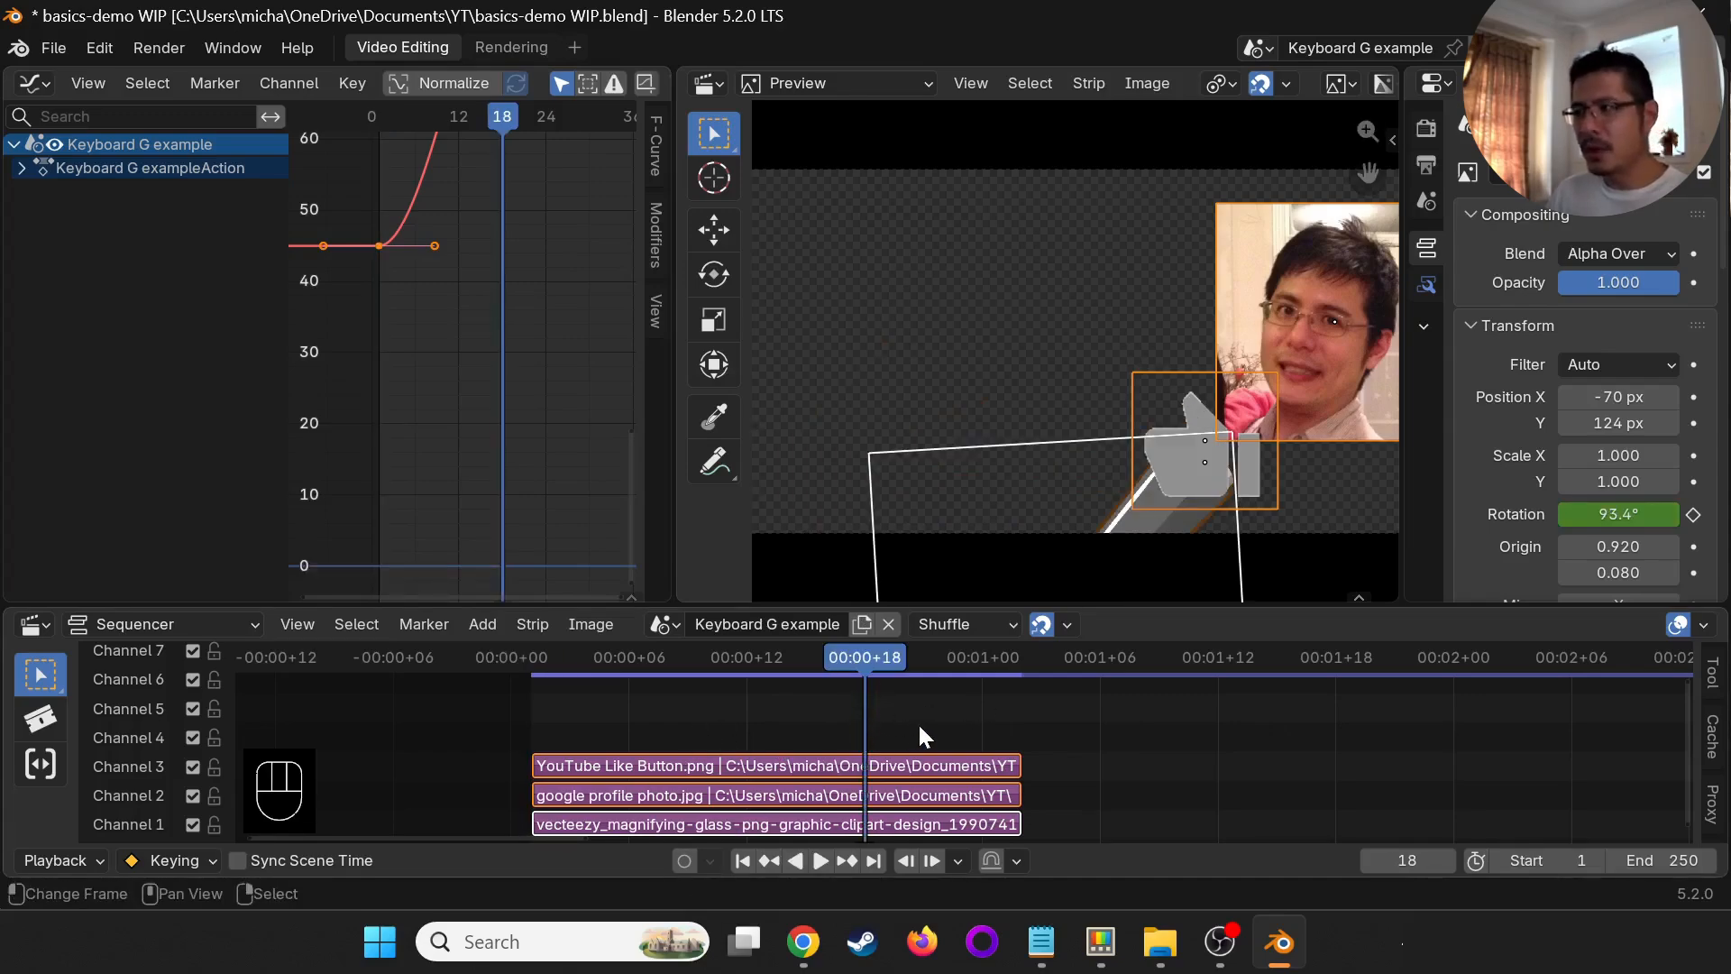
{"action": "key", "text": "shift+s"}
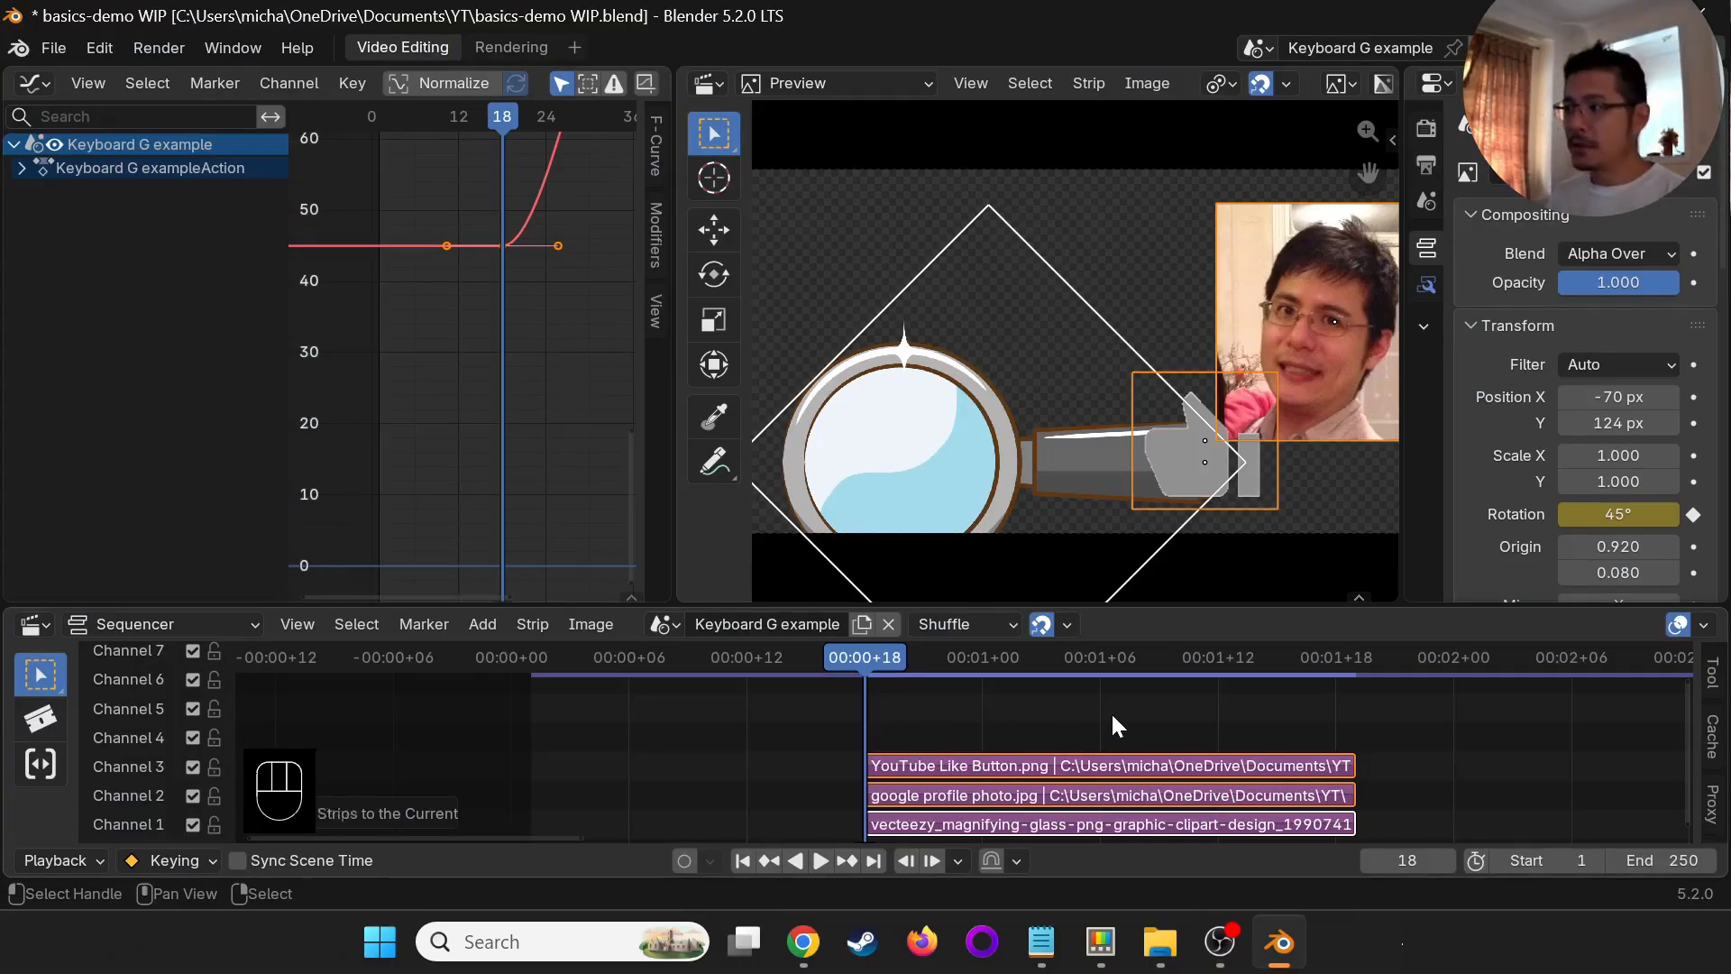
- Snap the three selected strips so they end at frame 18, and snap them again from the other side of the current frame
{"action": "key", "text": "shift+s"}
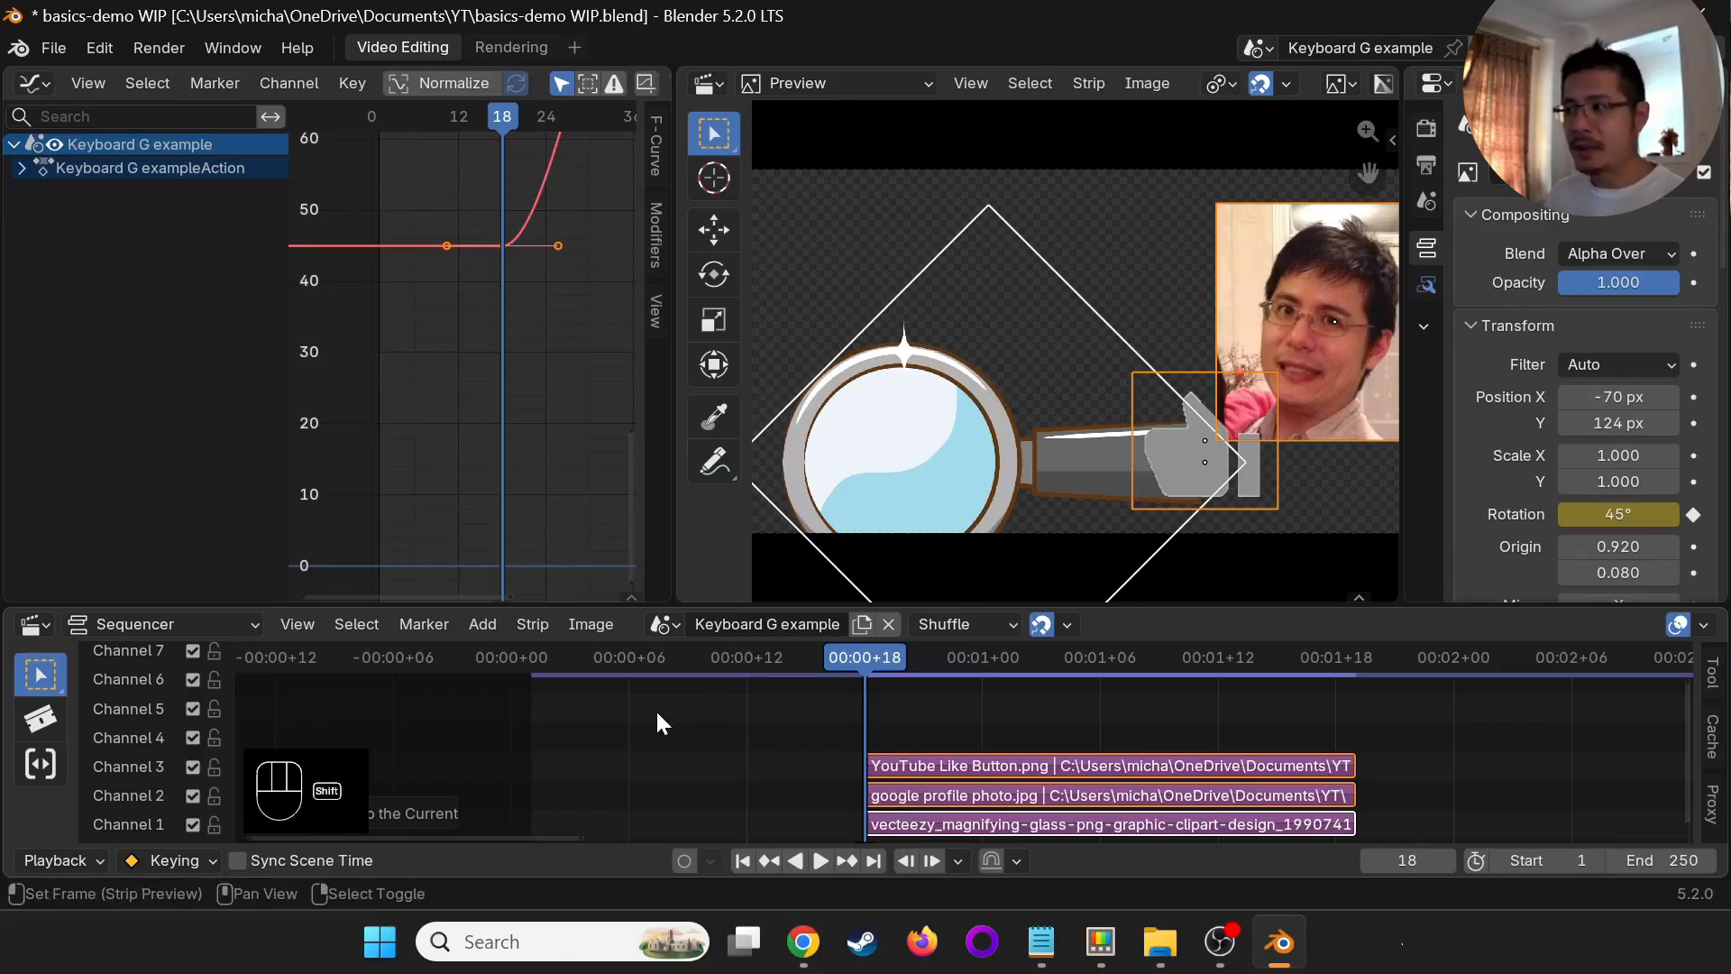
{"action": "key", "text": "shift+s"}
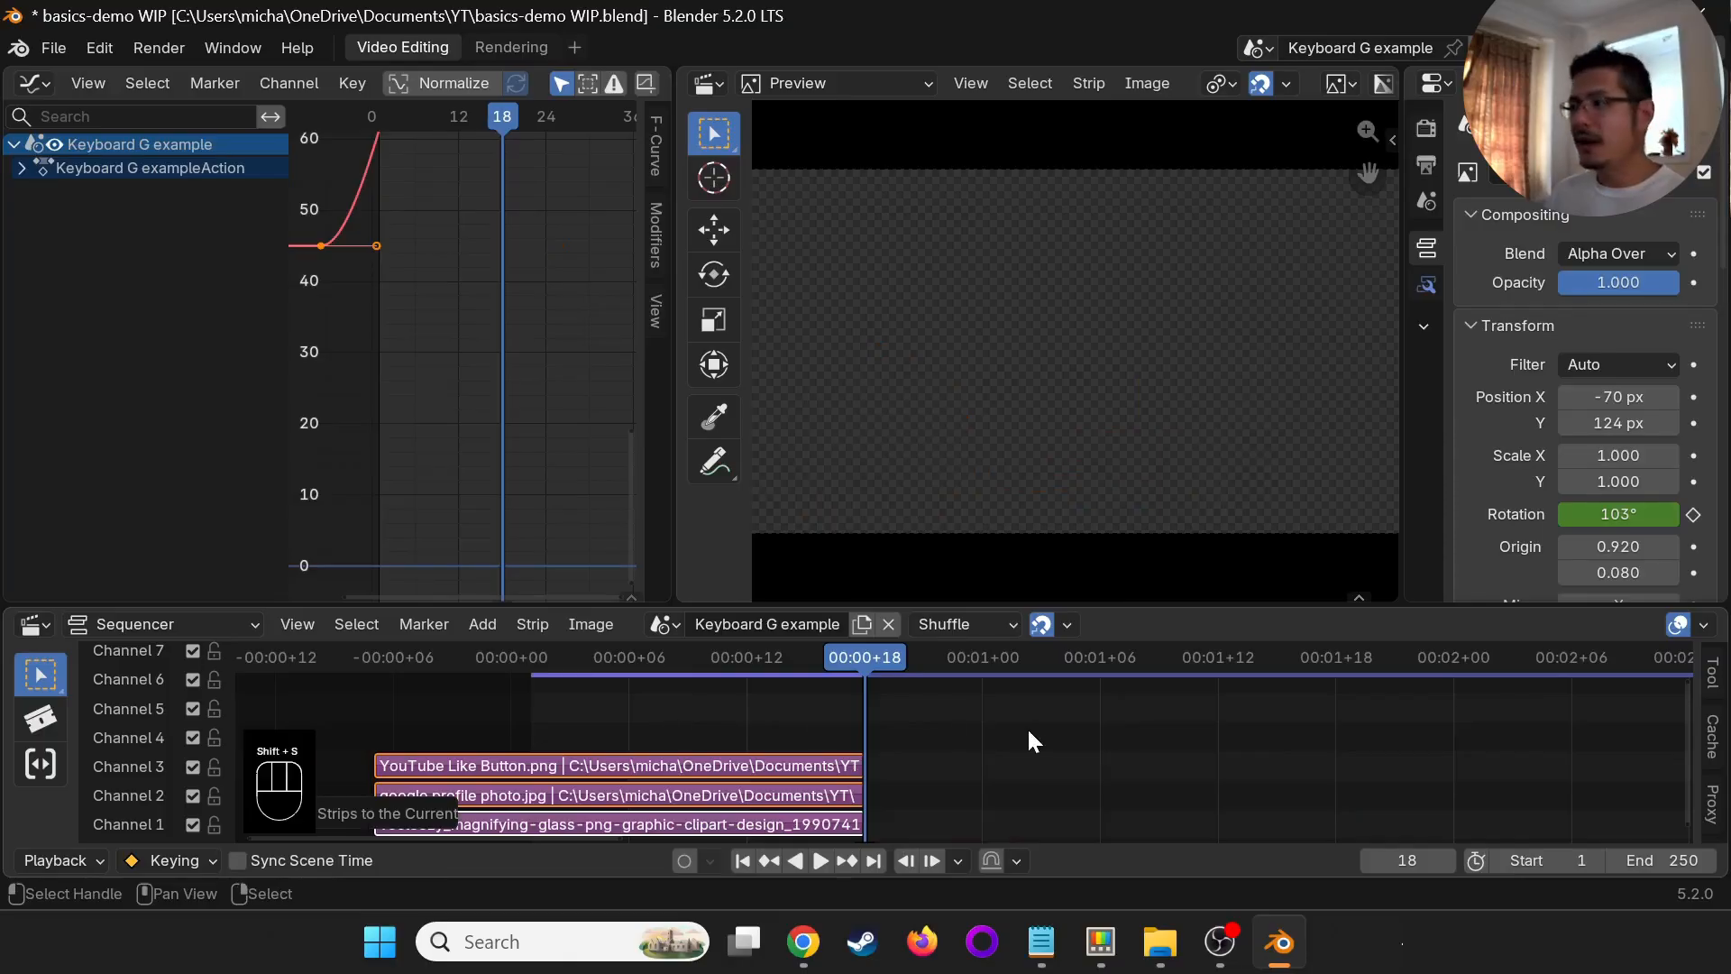
{"action": "left_click", "coordinate": [1119, 727]}
{"action": "key", "text": "shift+s"}
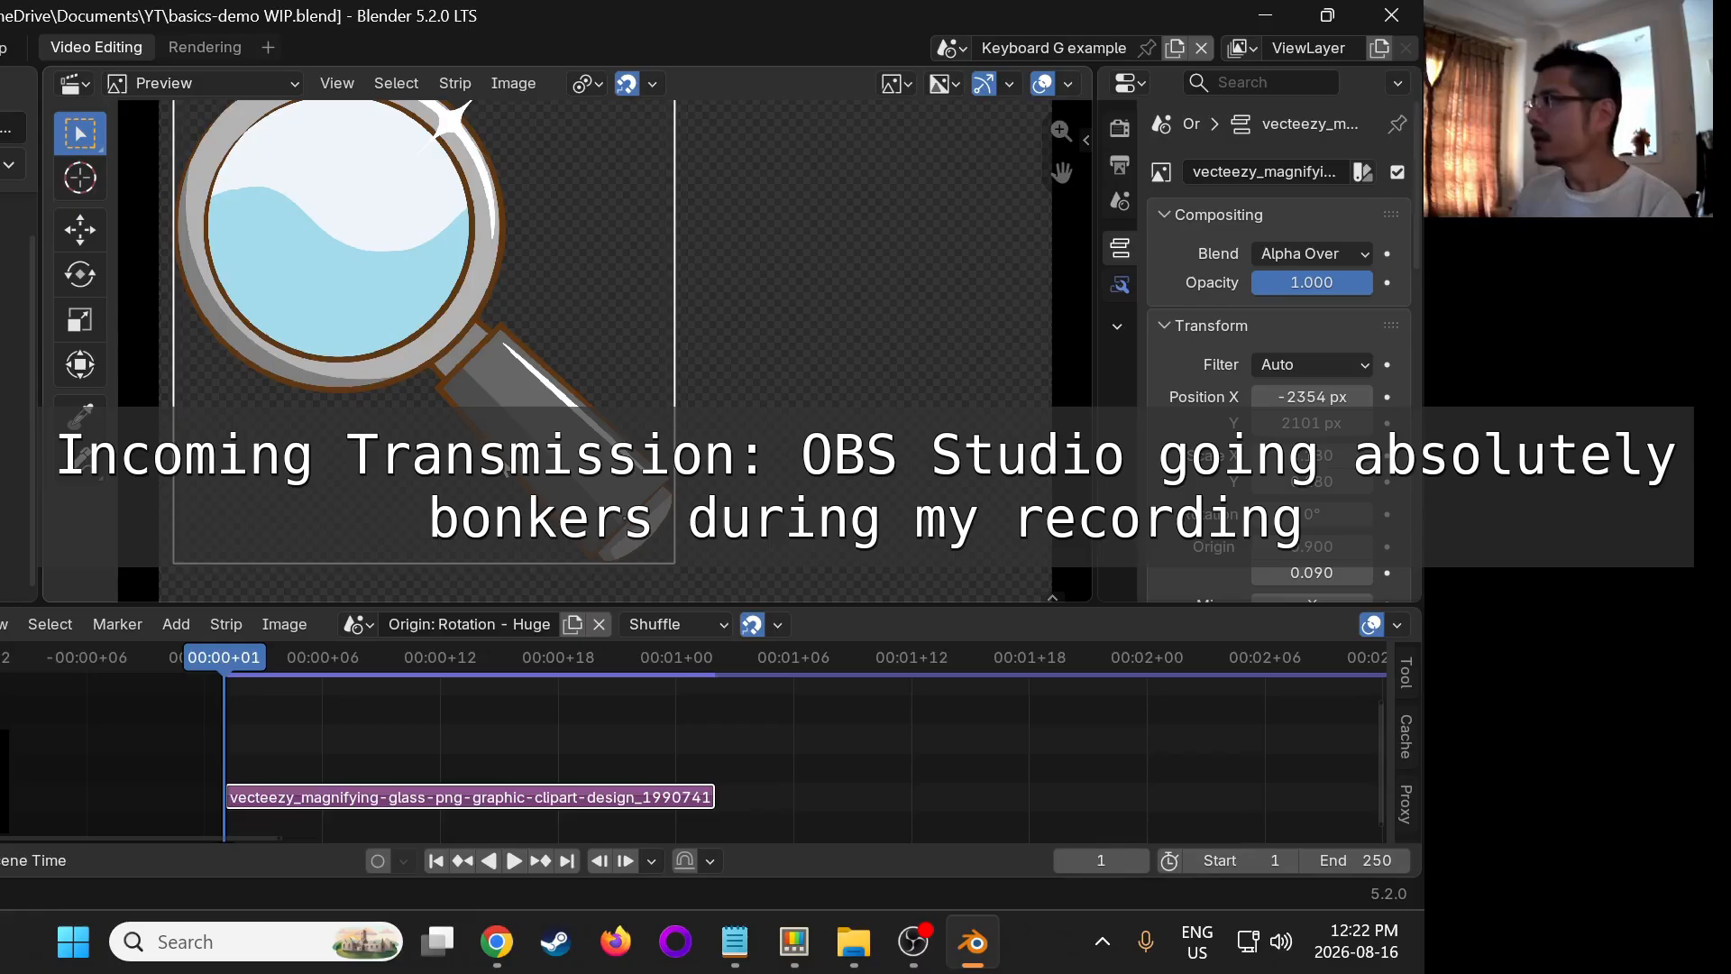
{"action": "key", "text": "alt+Tab"}
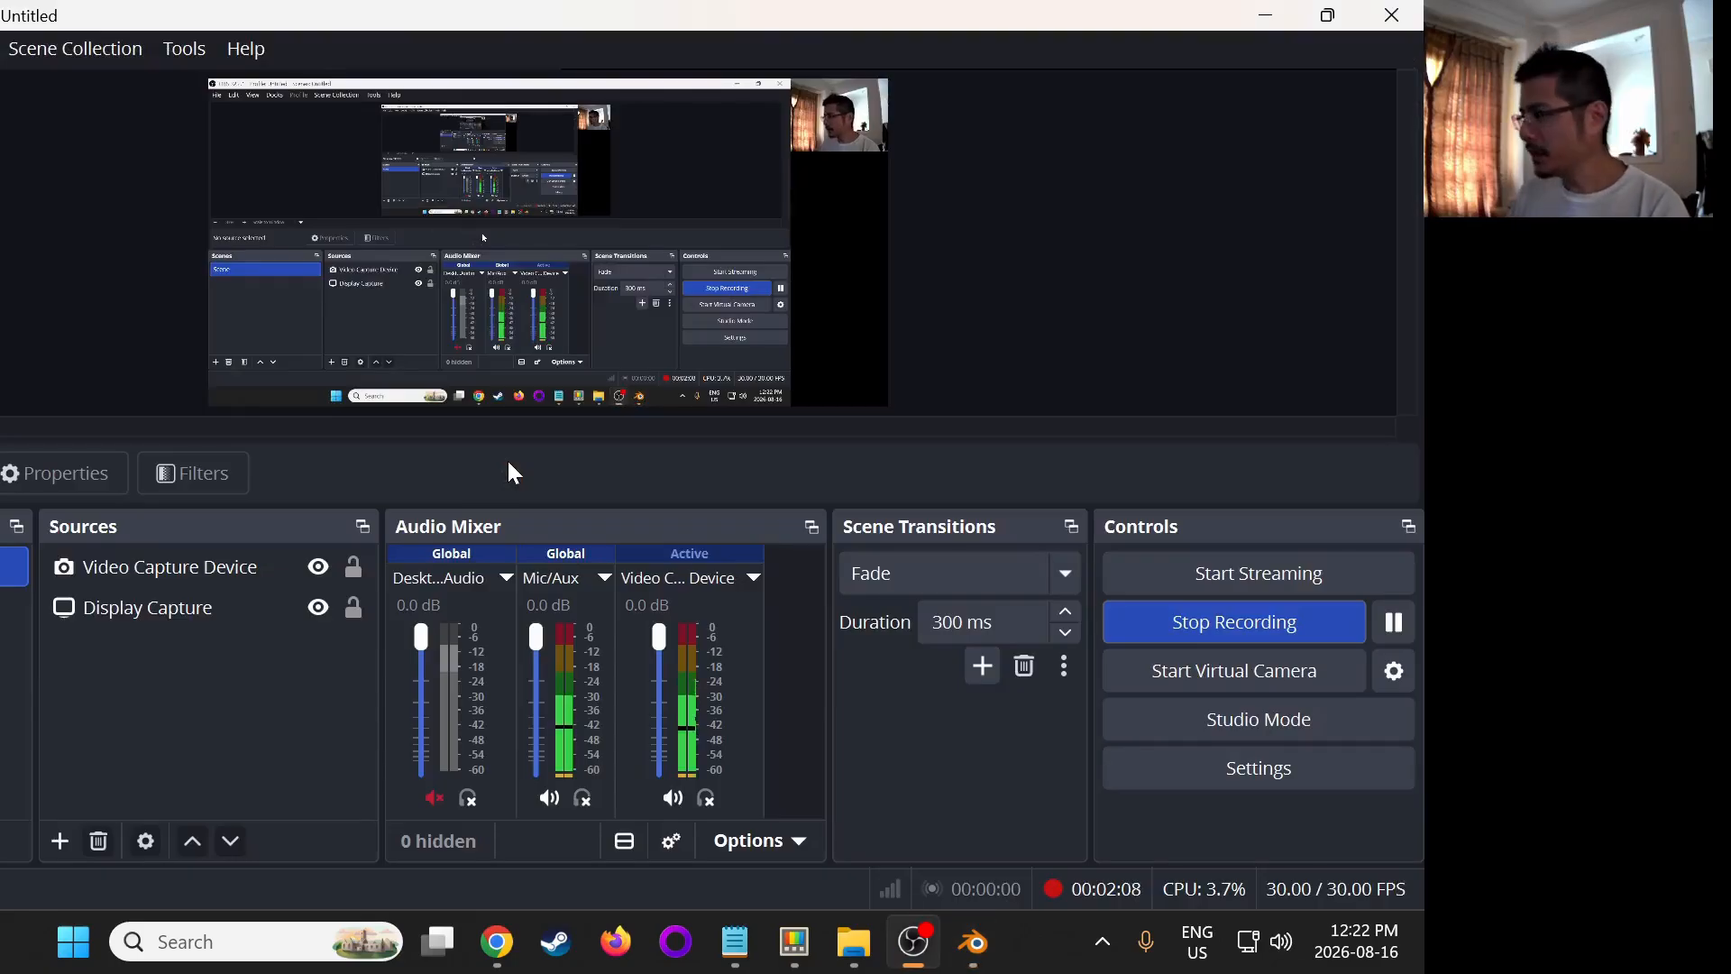
{"action": "key", "text": "alt+Tab"}
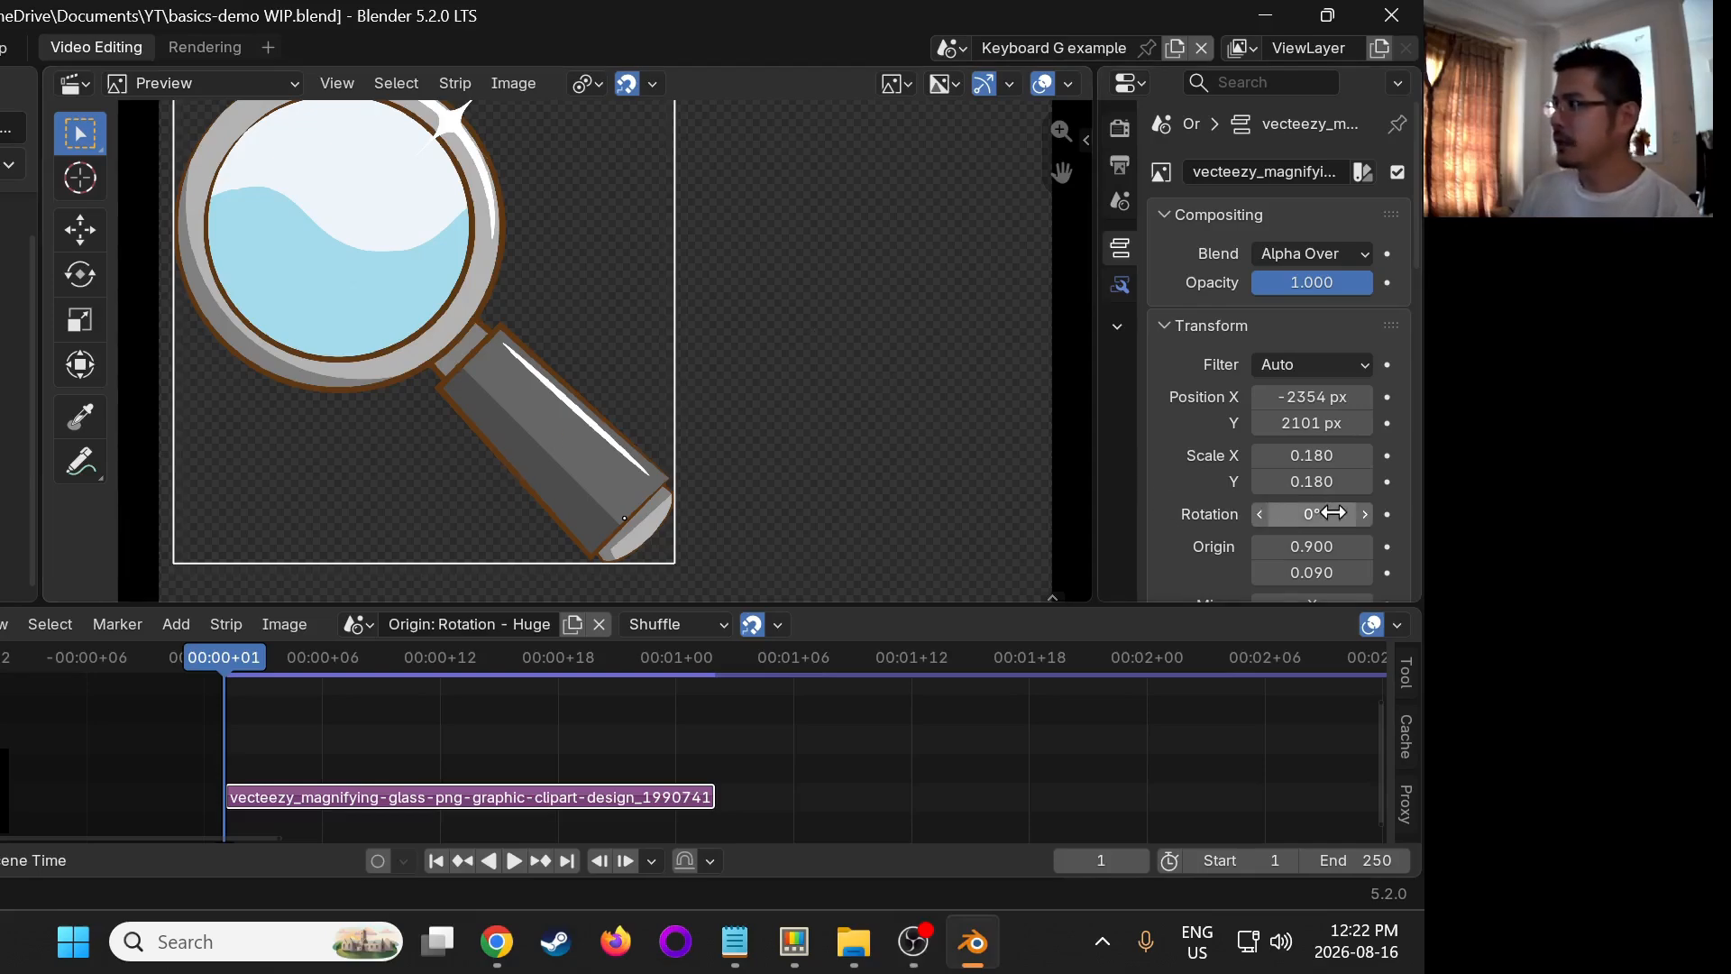
- Rotate the magnifying glass image slightly, scale it down to about 0.097 and reposition it near the middle of the preview
{"action": "mouse_move", "coordinate": [1333, 512]}
{"action": "left_mouse_down"}
{"action": "mouse_move", "coordinate": [2, 512]}
{"action": "mouse_move", "coordinate": [1370, 512]}
{"action": "mouse_move", "coordinate": [1348, 512]}
{"action": "left_mouse_up"}
{"action": "key", "text": "s"}
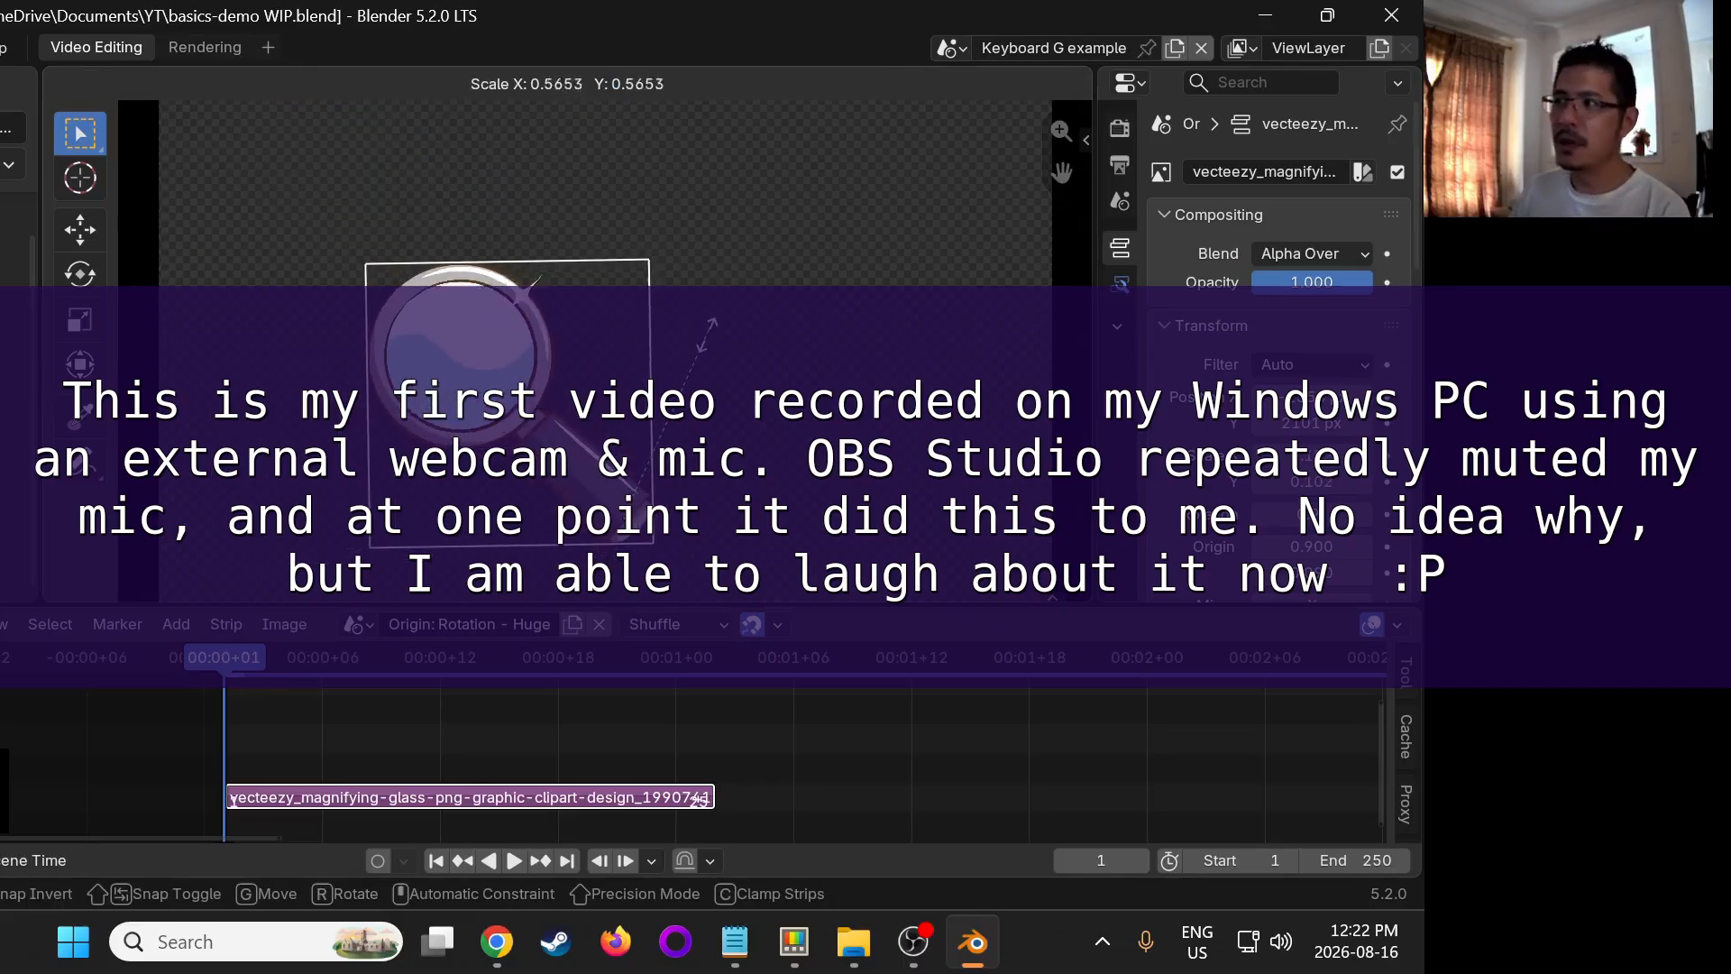
{"action": "left_click", "coordinate": [711, 350]}
{"action": "key", "text": "g"}
{"action": "left_click", "coordinate": [666, 306]}
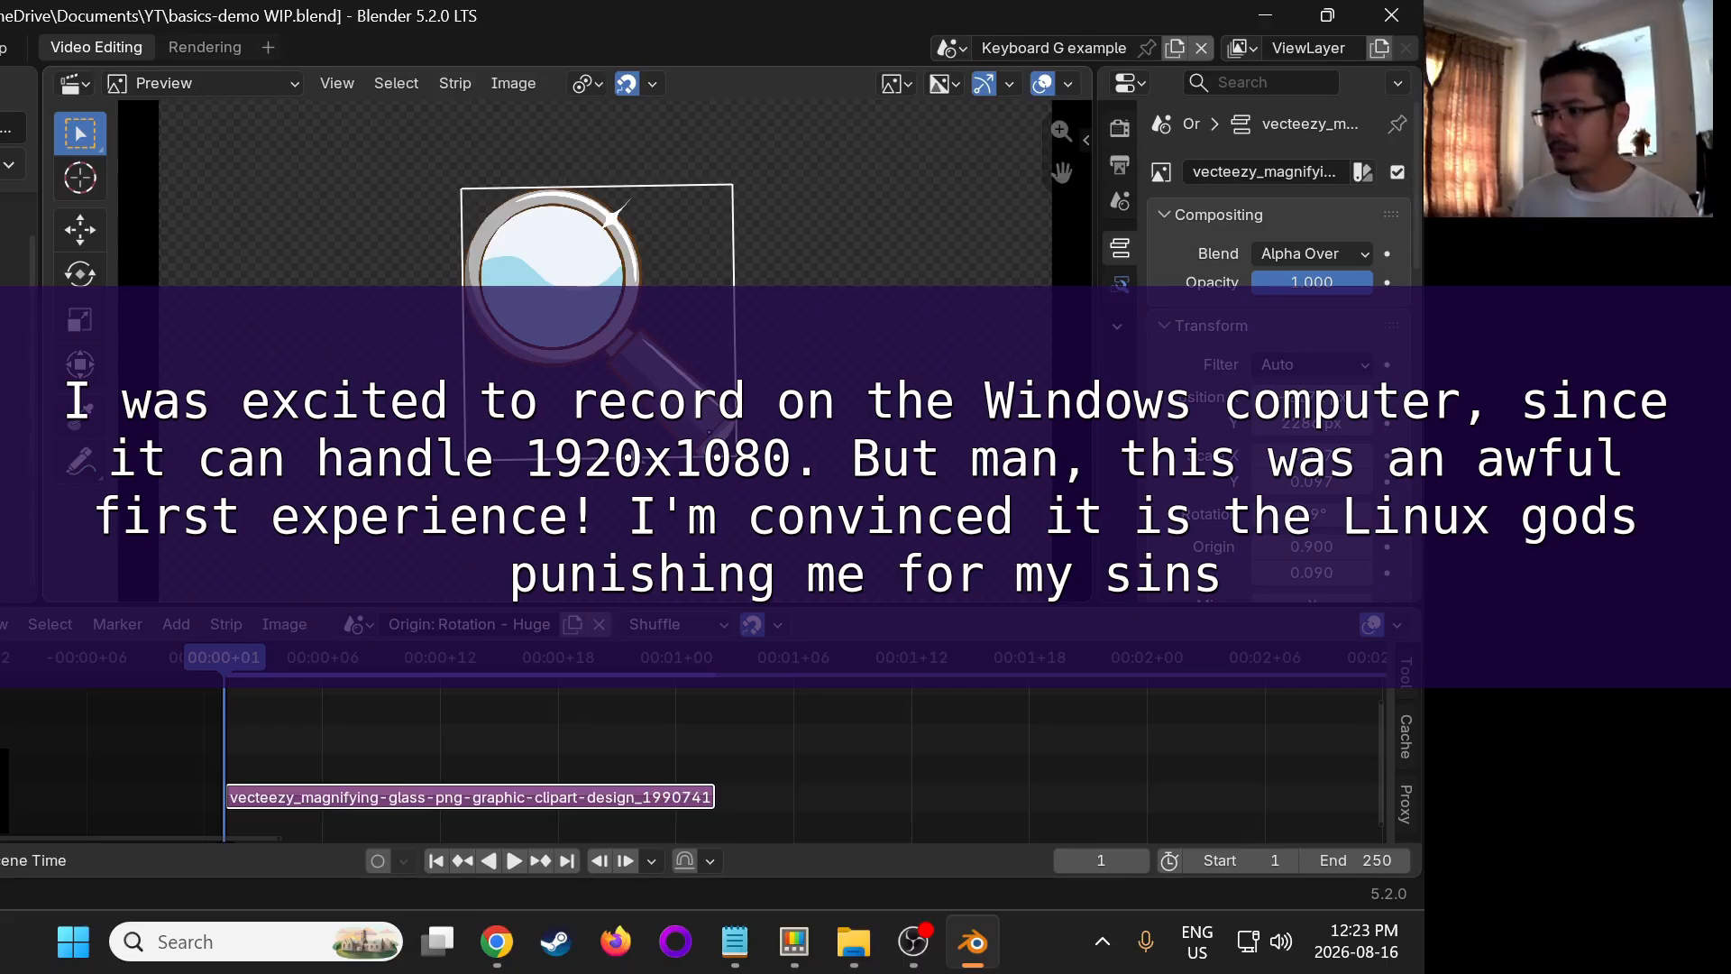
{"action": "left_click", "coordinate": [920, 942]}
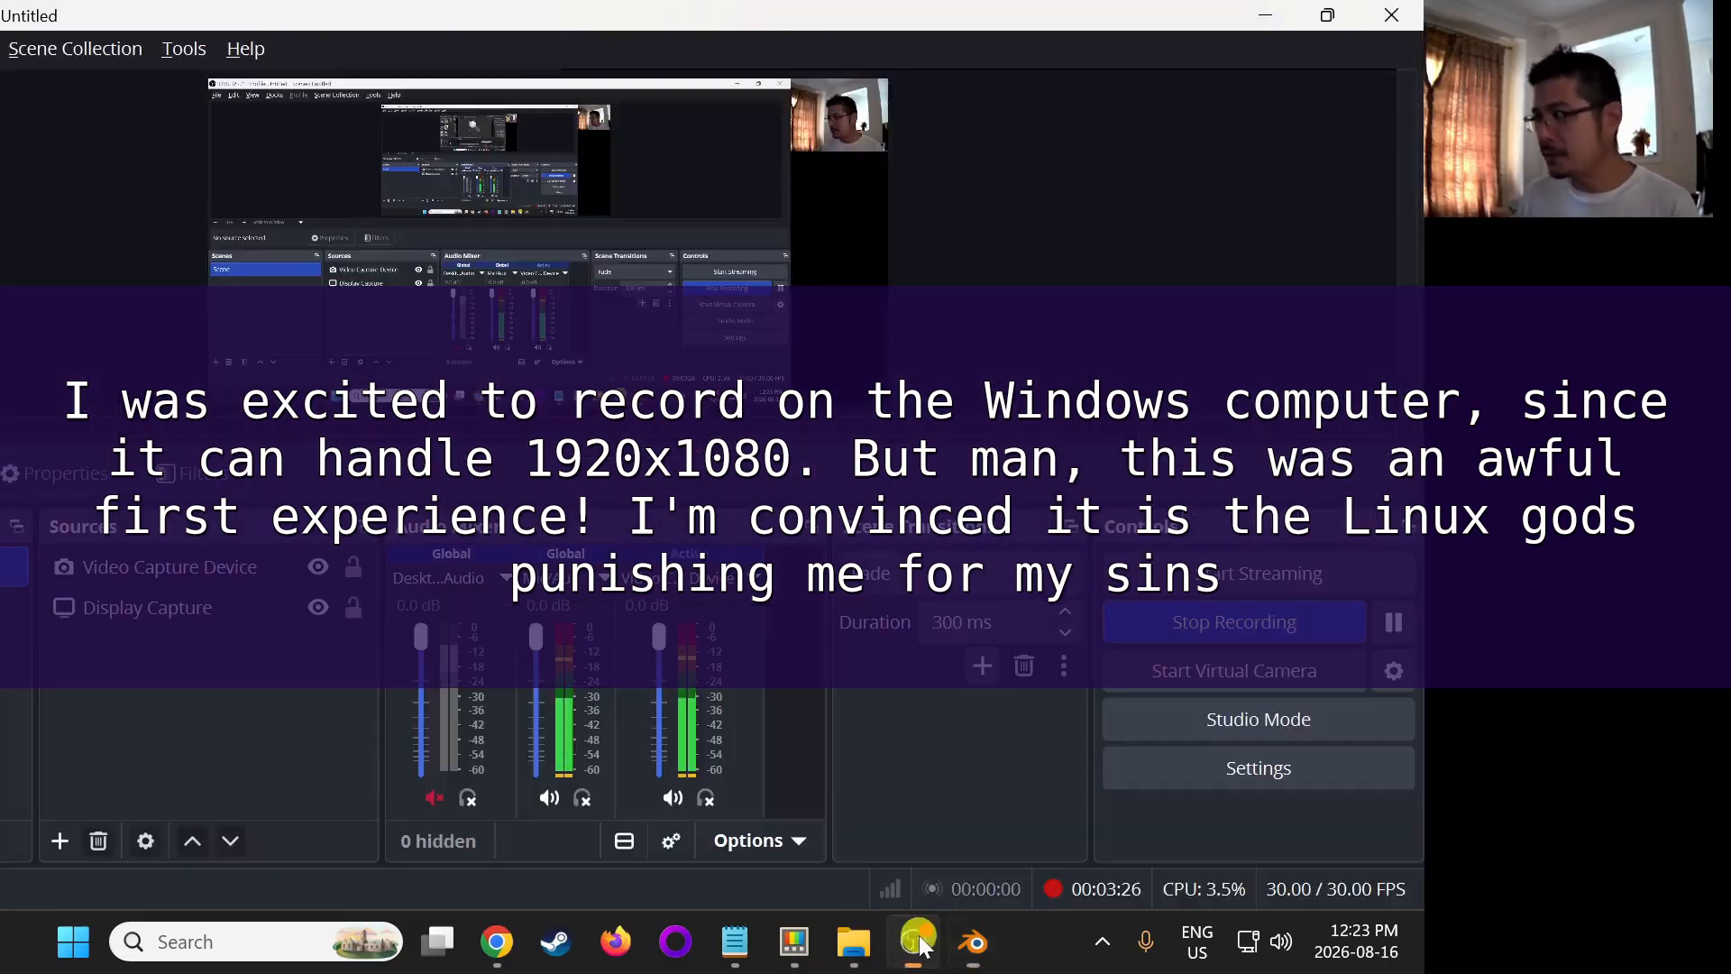